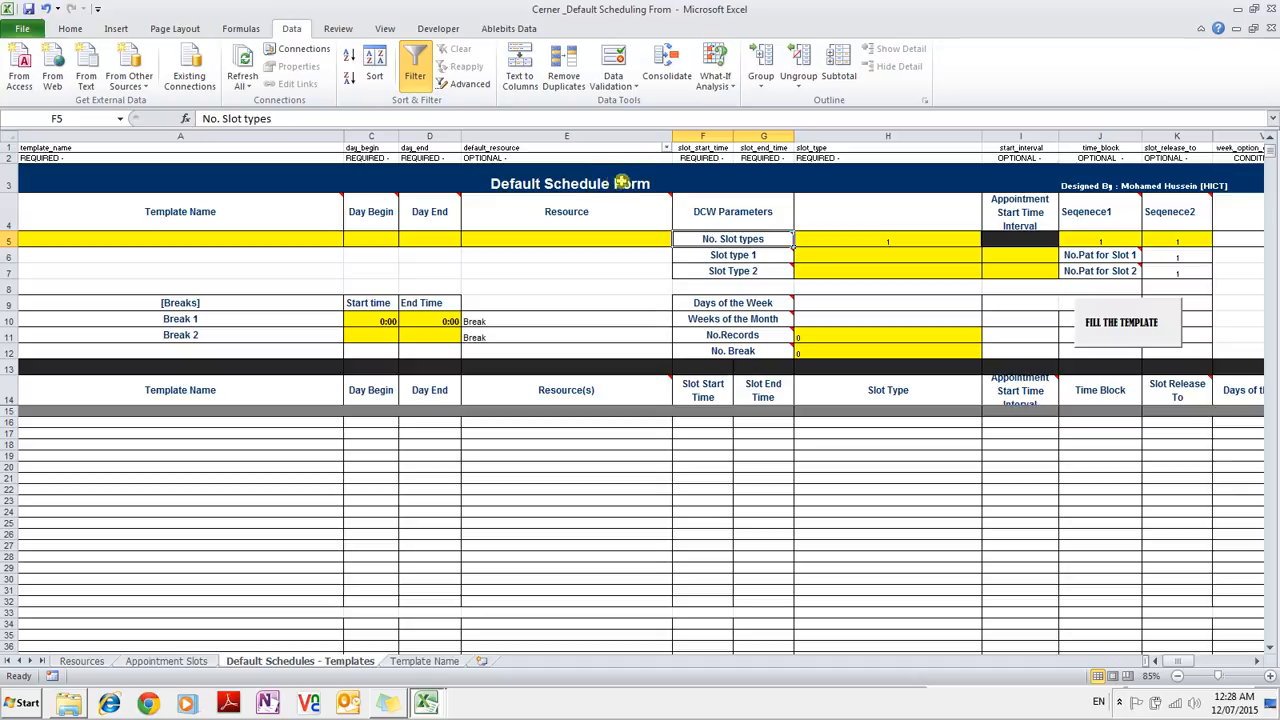
# Leave the Default Schedule Form and bring up the B3_Data_Collection_Workbook window.
pyautogui.click(640, 183)
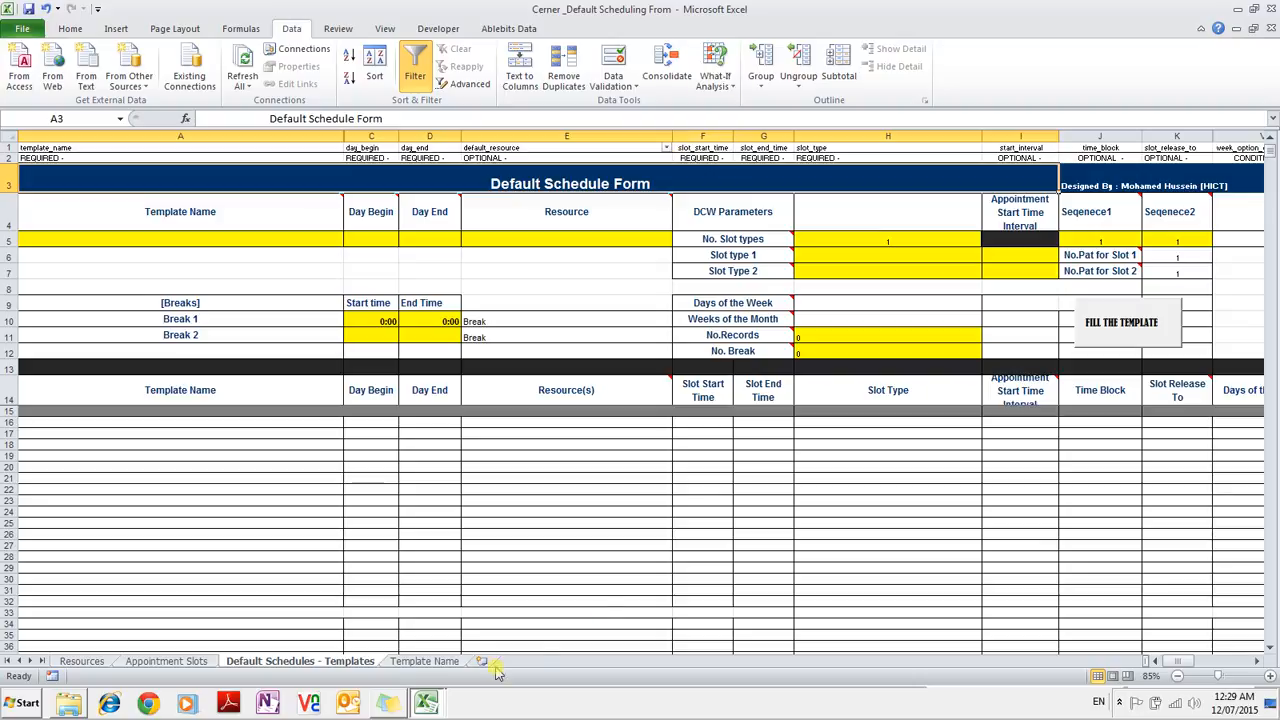
pyautogui.click(428, 704)
pyautogui.click(424, 675)
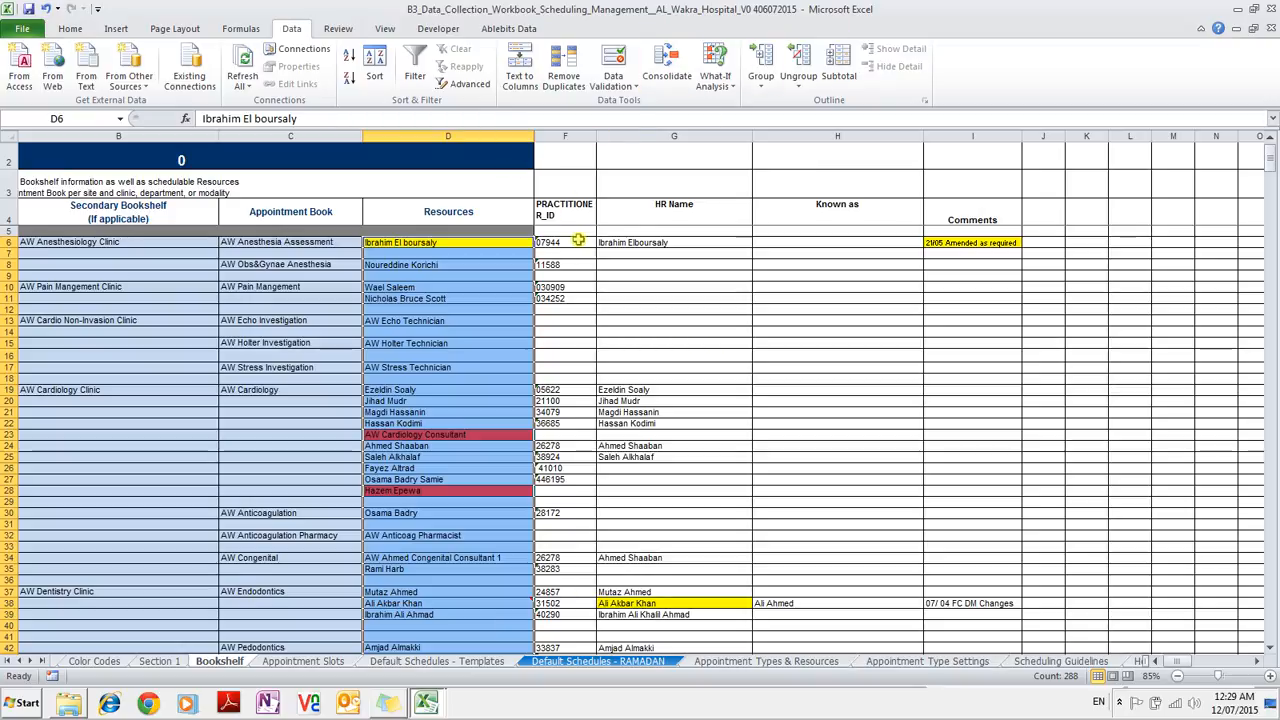
# Browse the RAMADAN, Templates, Appointment Slots and Bookshelf sheets, ending on Bookshelf.
pyautogui.click(320, 661)
pyautogui.click(405, 664)
pyautogui.click(545, 663)
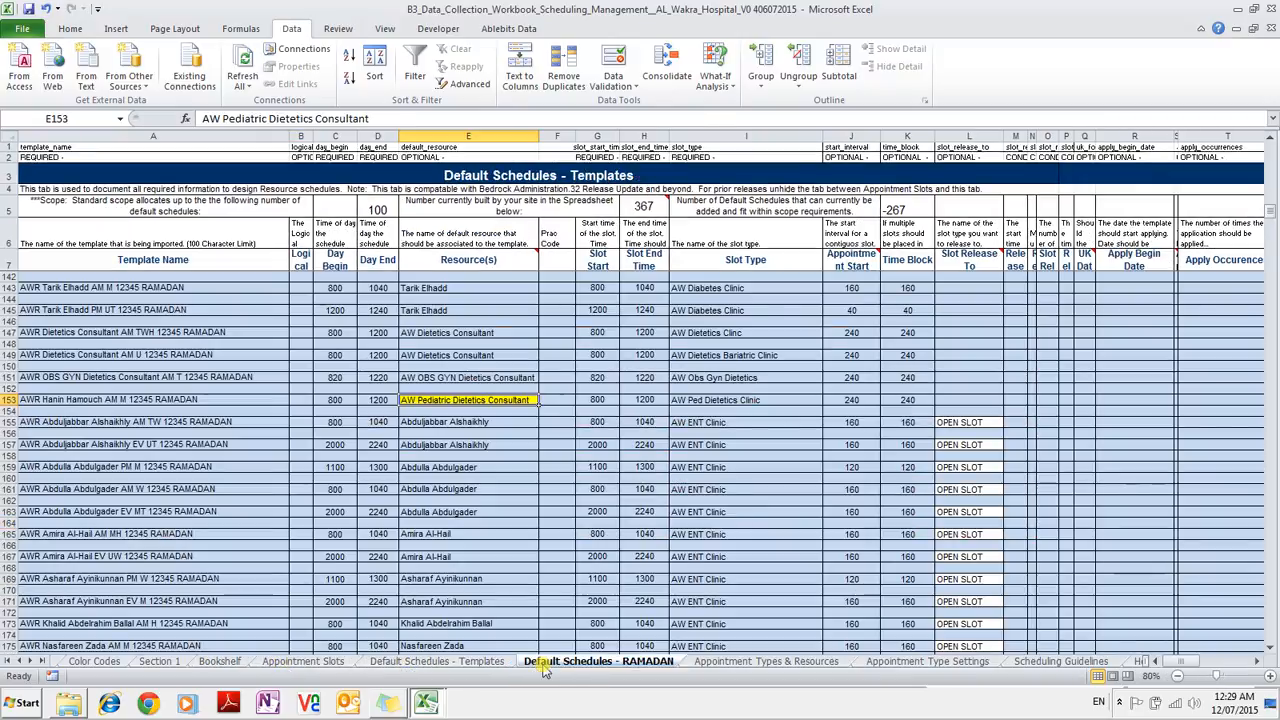
pyautogui.click(205, 664)
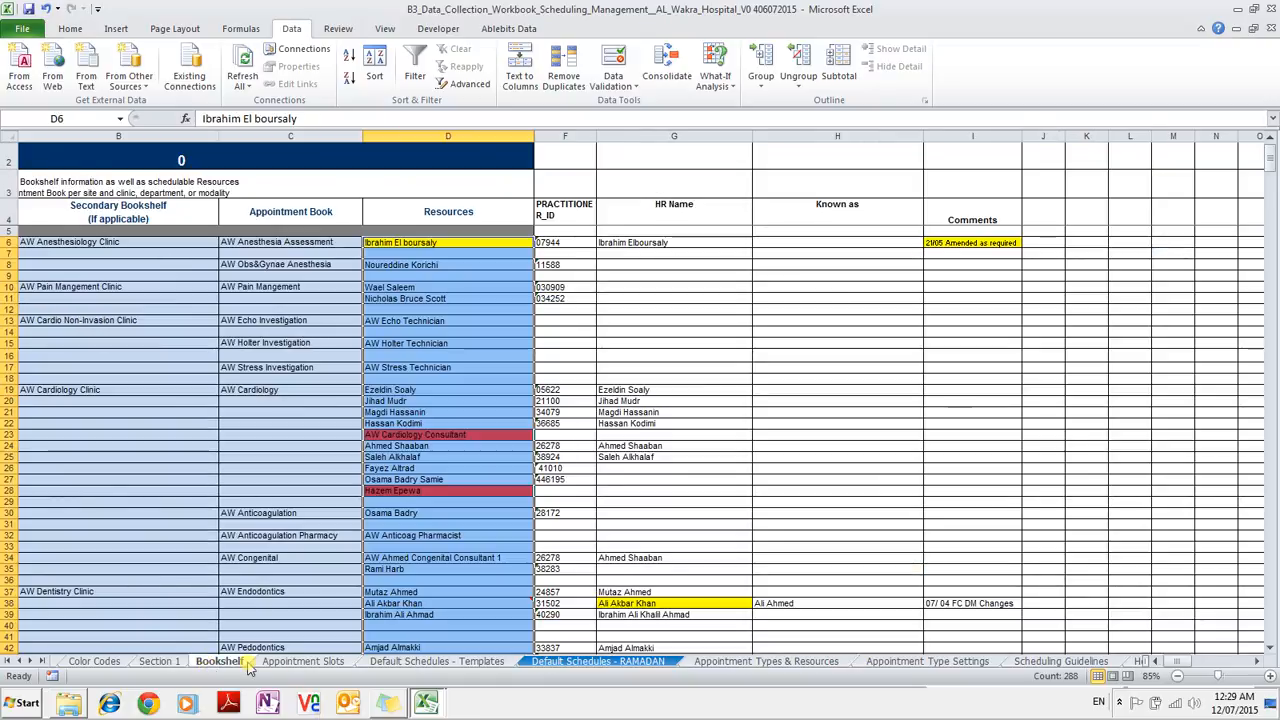
pyautogui.click(295, 663)
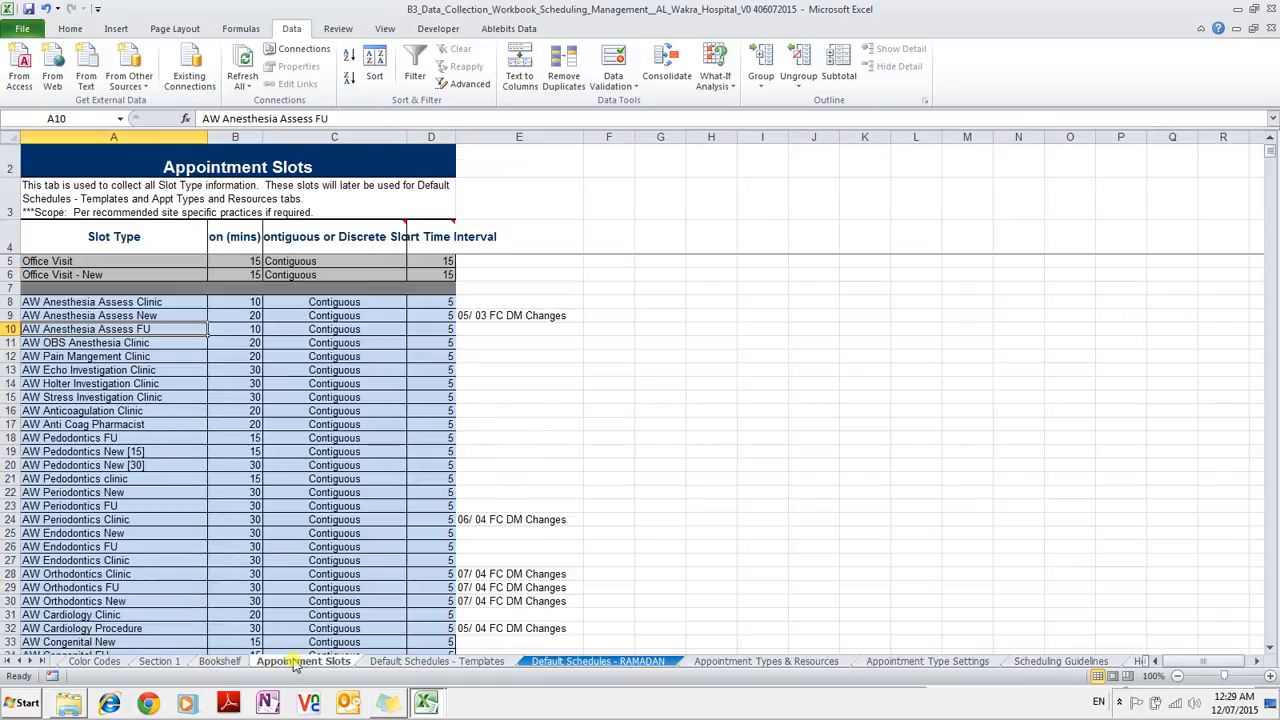
pyautogui.click(389, 664)
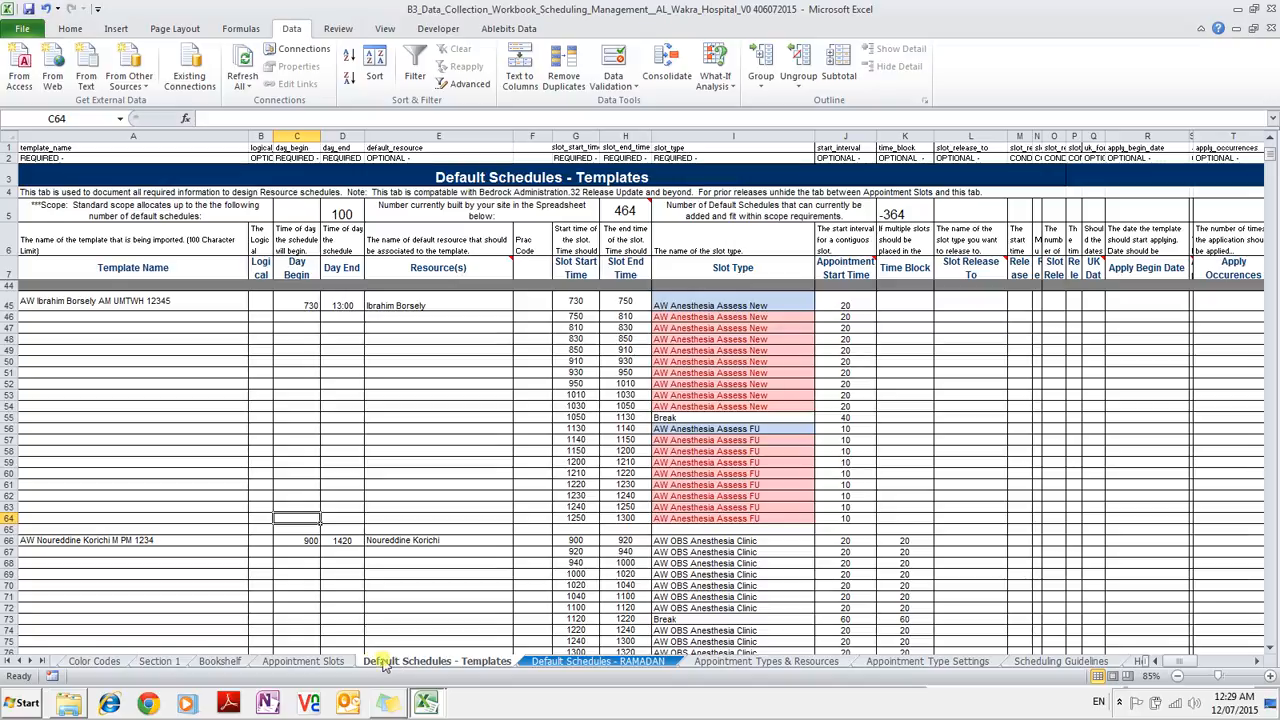
pyautogui.click(204, 664)
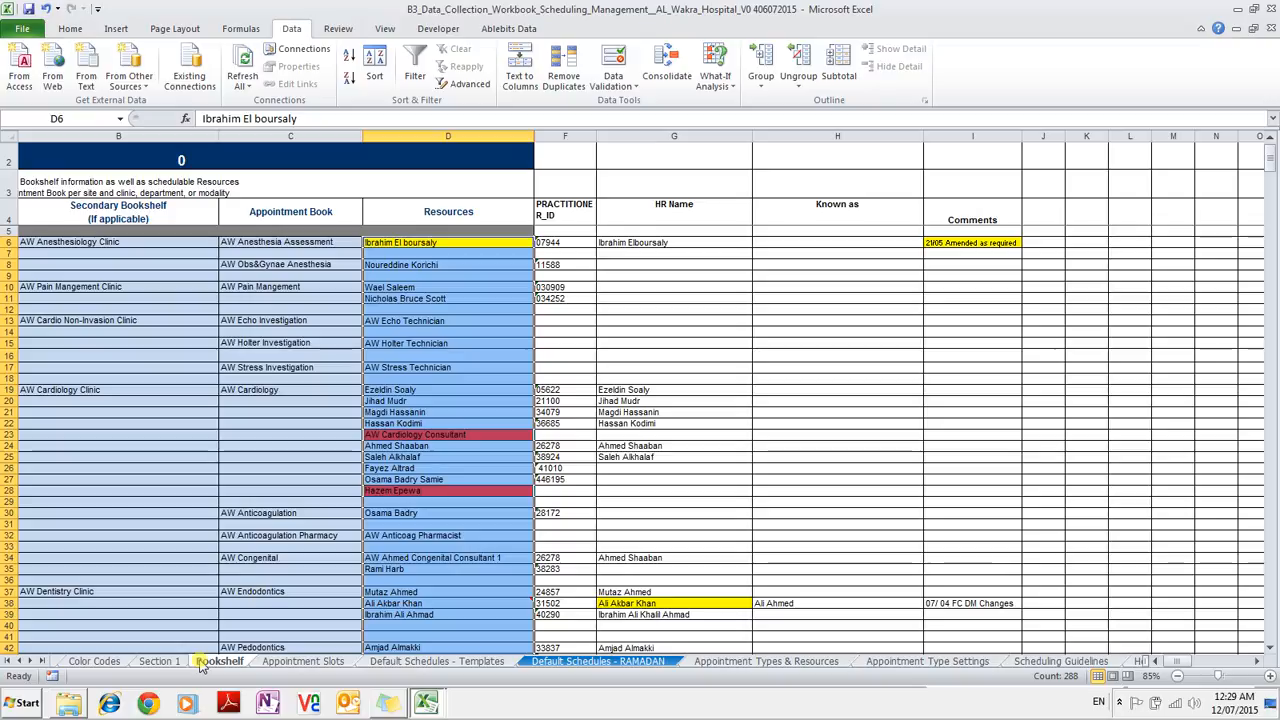
# Check the anesthesia resources in D6, D8, D10 and D11, then go to Appointment Slots.
pyautogui.click(432, 243)
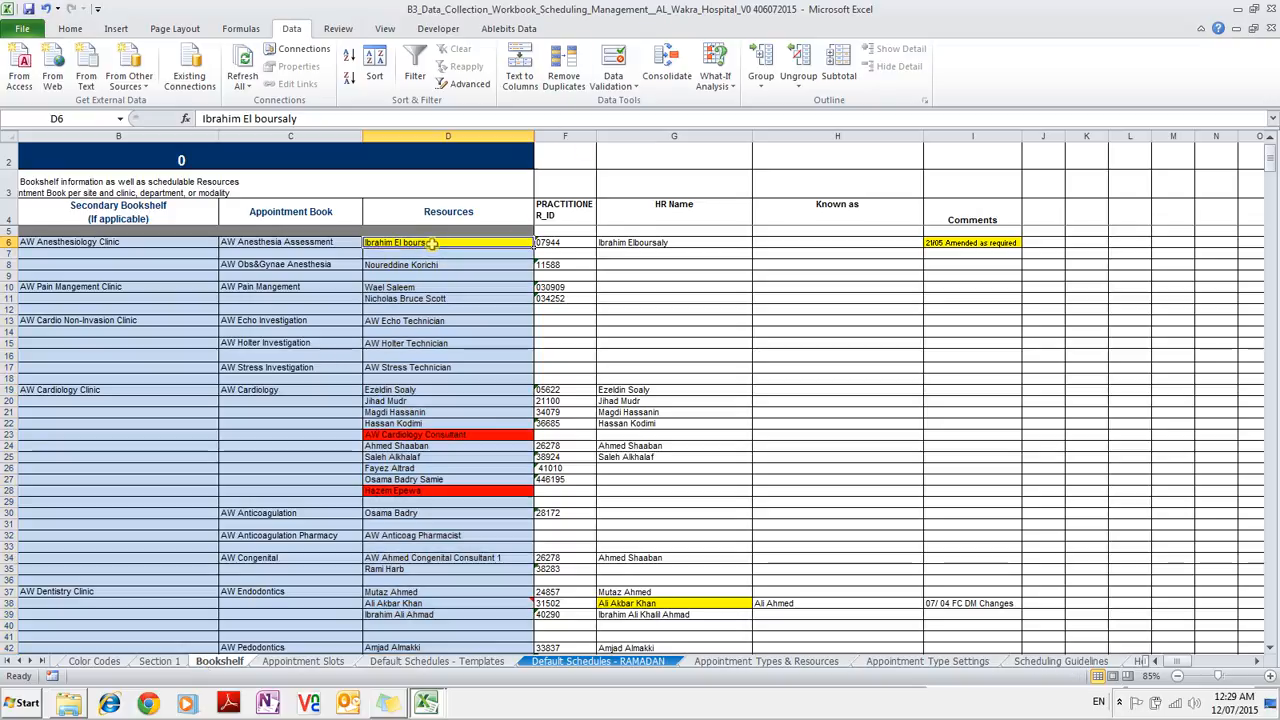
pyautogui.click(430, 264)
pyautogui.click(428, 287)
pyautogui.click(425, 299)
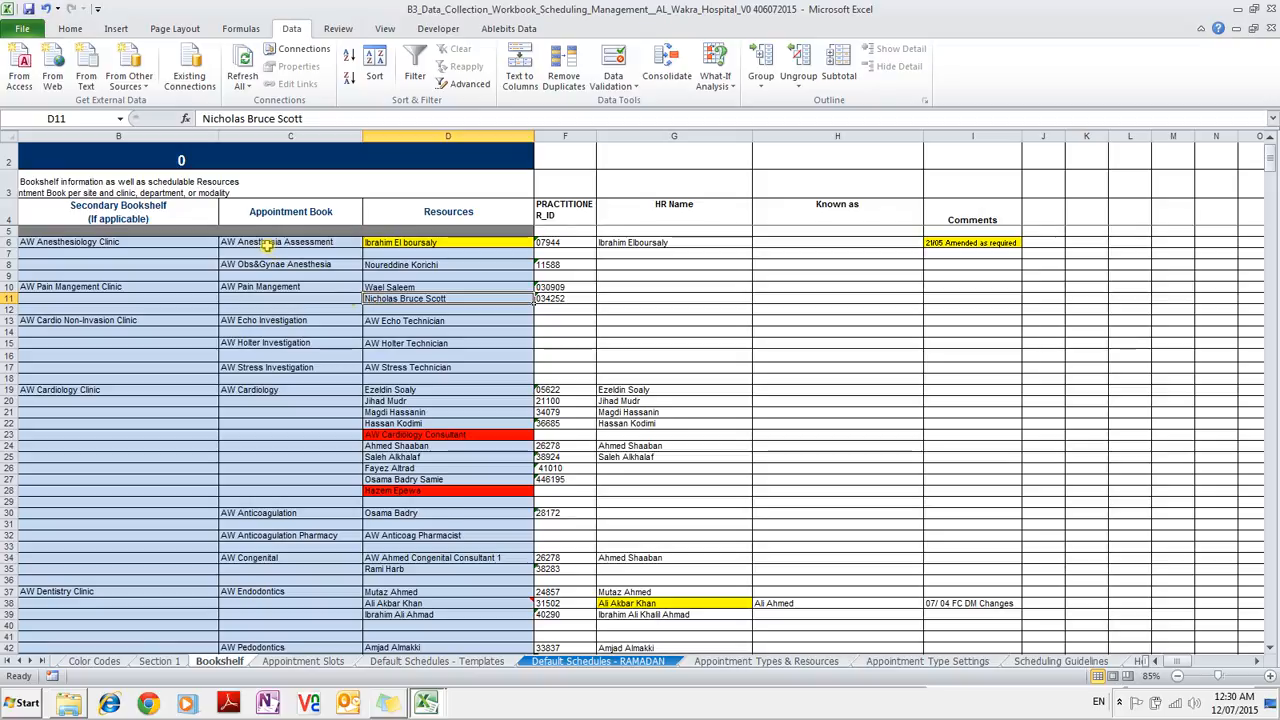
pyautogui.click(343, 663)
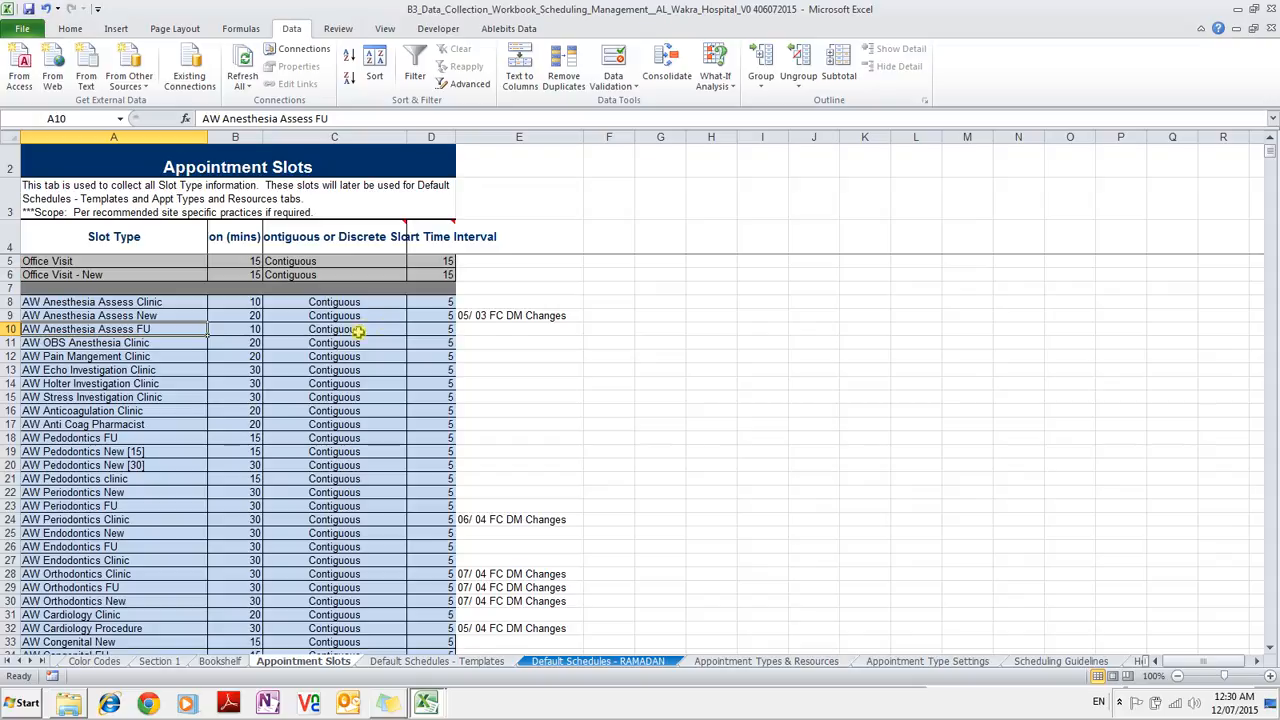
# Inspect the AW Anesthesia Assess New and FU slot types and their B9:B14 durations.
pyautogui.click(140, 316)
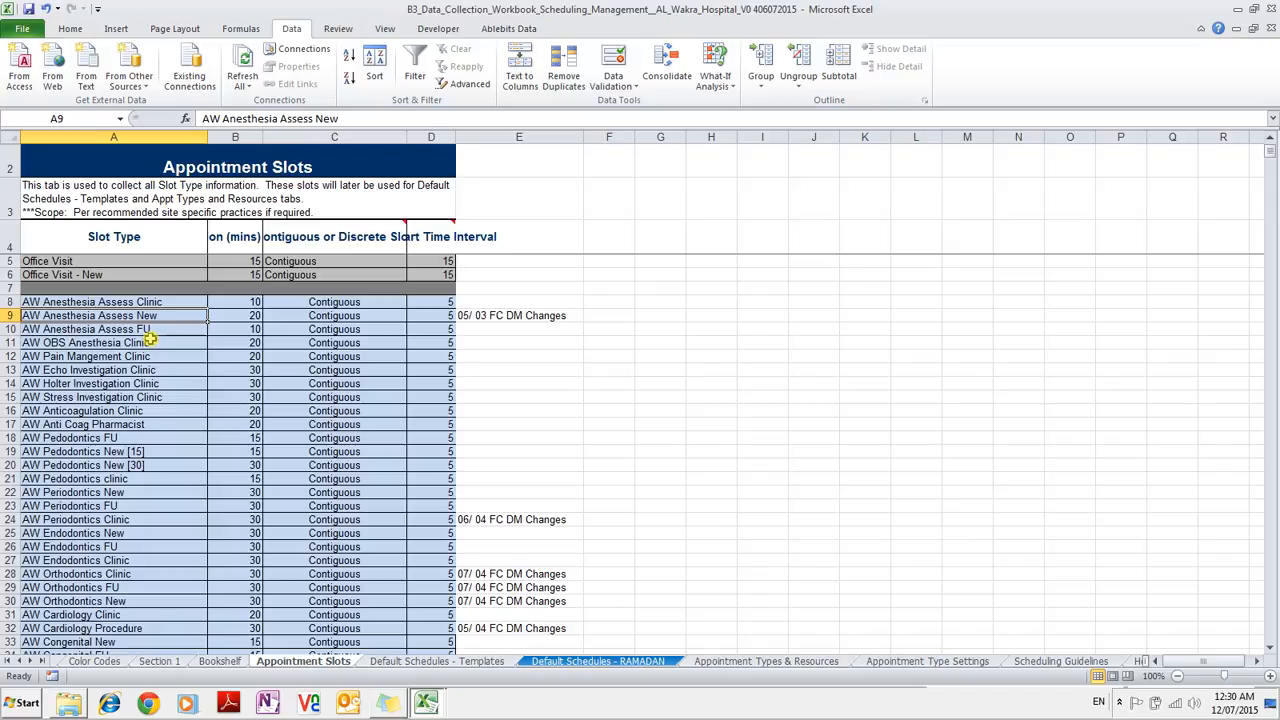
pyautogui.moveTo(243, 316); pyautogui.dragTo(253, 381)
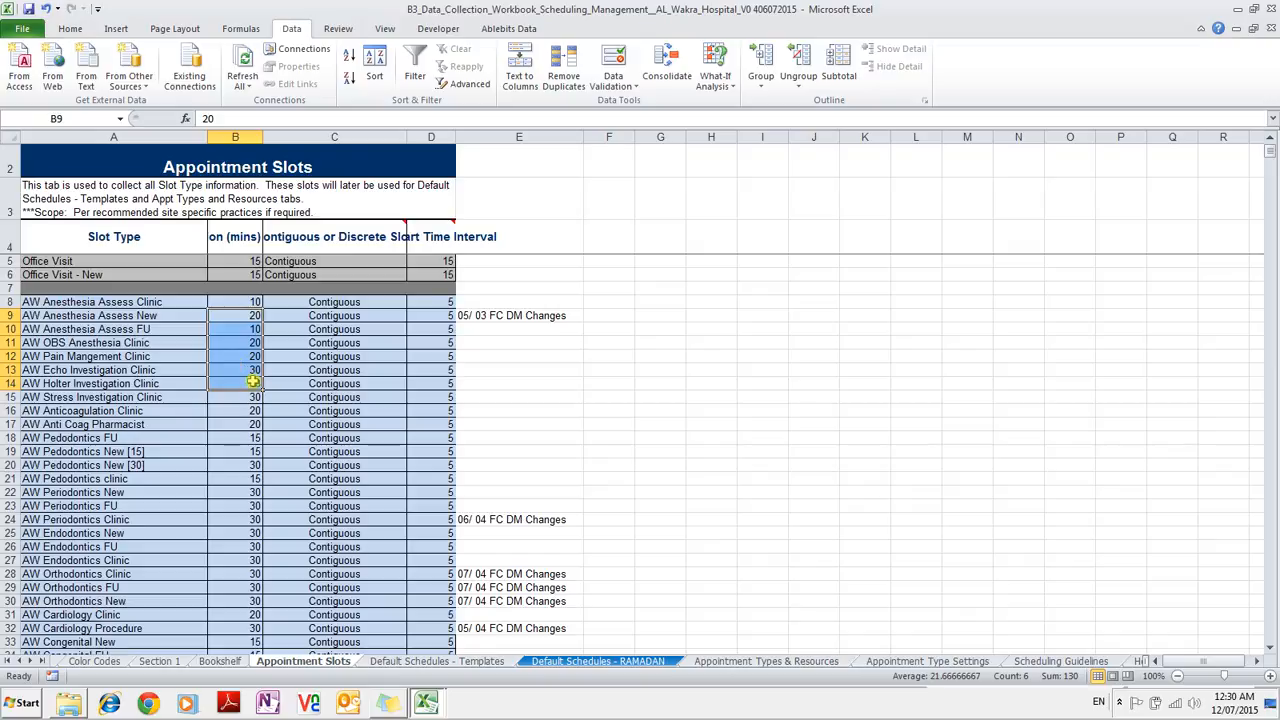
pyautogui.click(163, 315)
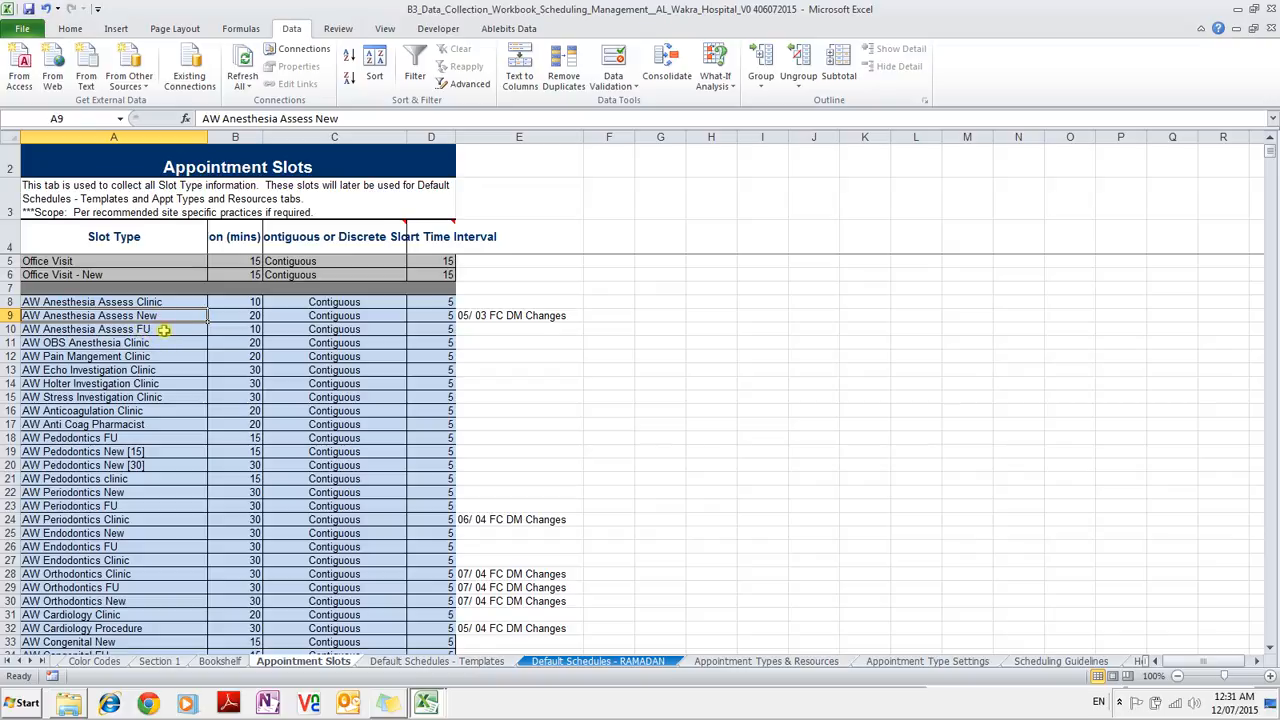
pyautogui.click(155, 329)
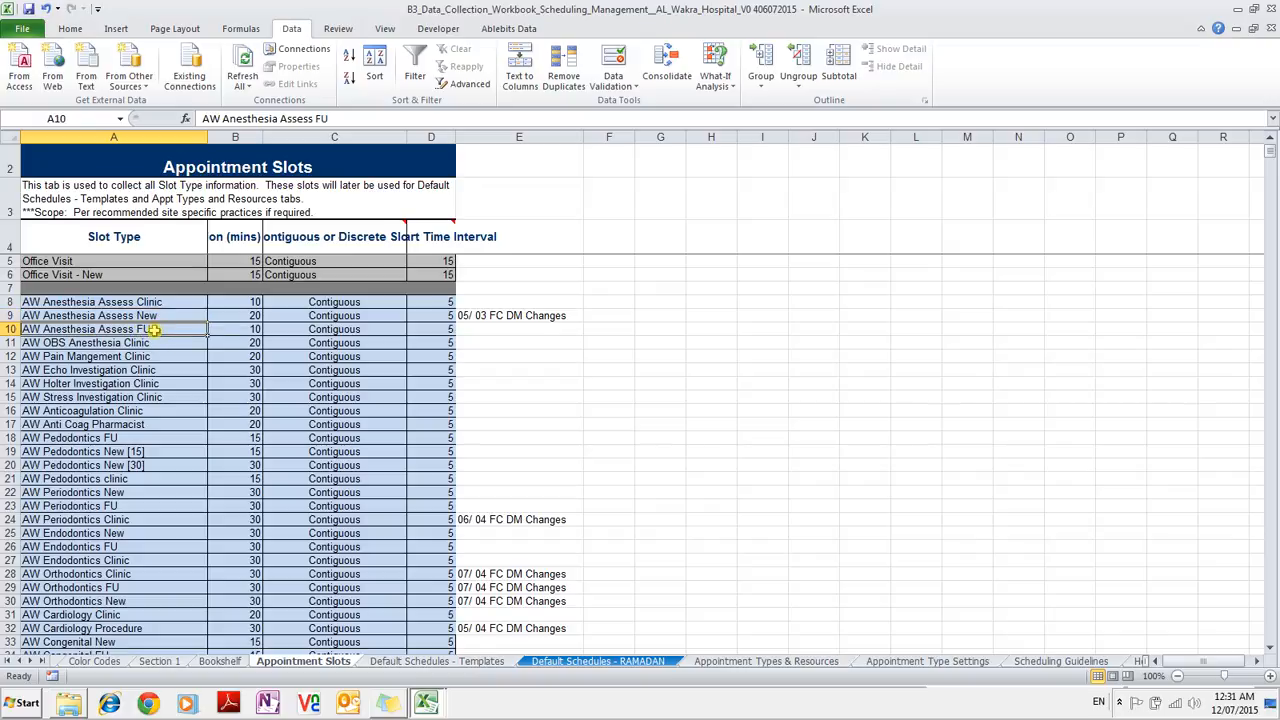
pyautogui.click(155, 315)
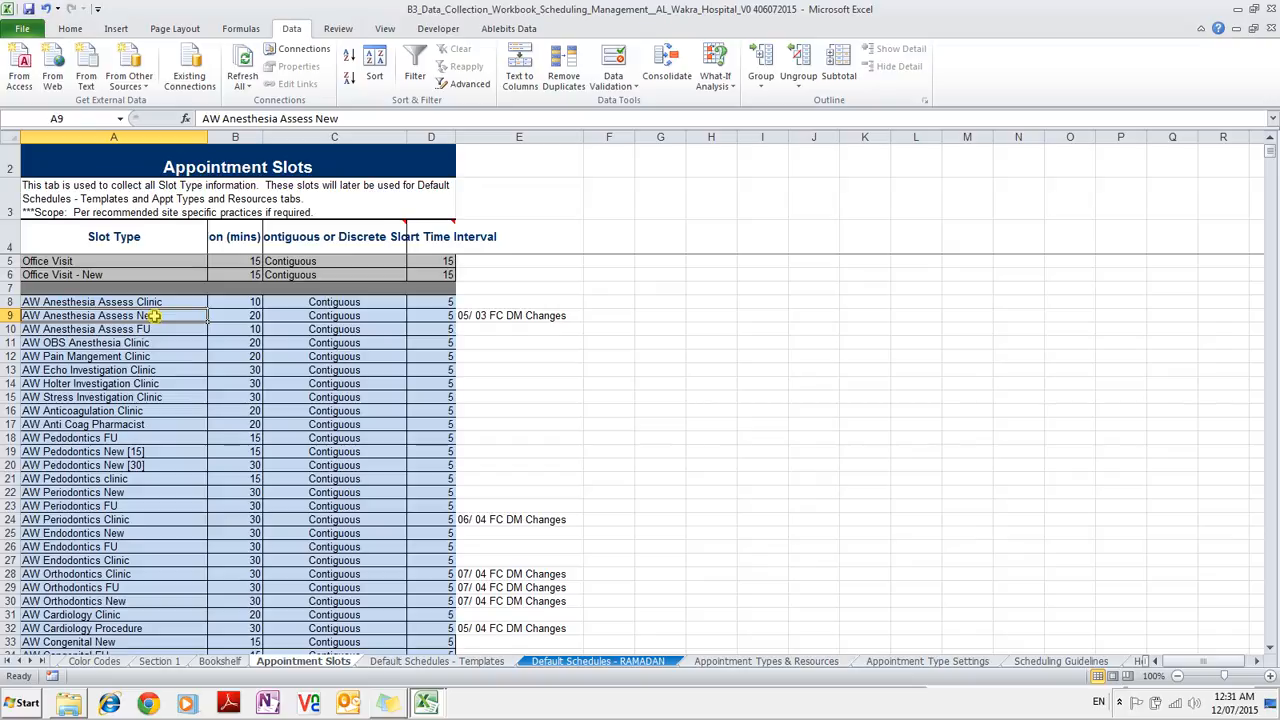
# Scroll down to the AW Dermatology Clinic slot type, then move to the Templates sheet.
pyautogui.scroll(-4, 155, 315)
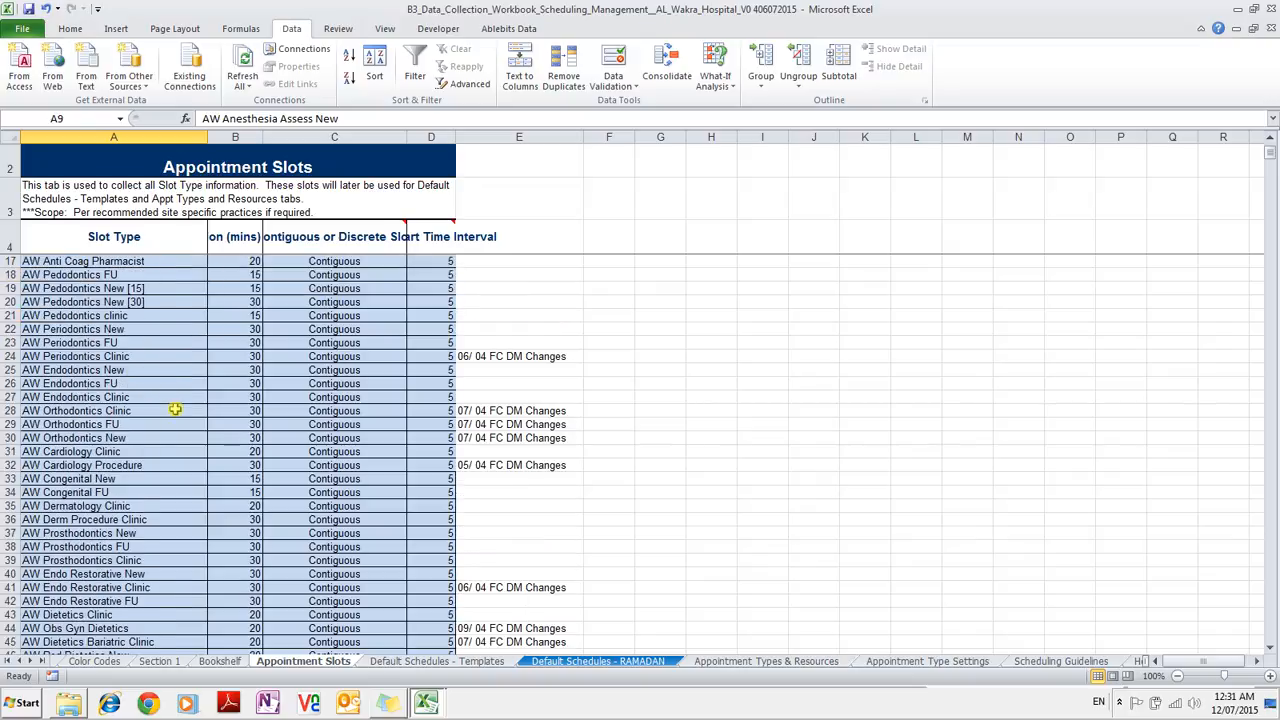
pyautogui.scroll(-4, 175, 410)
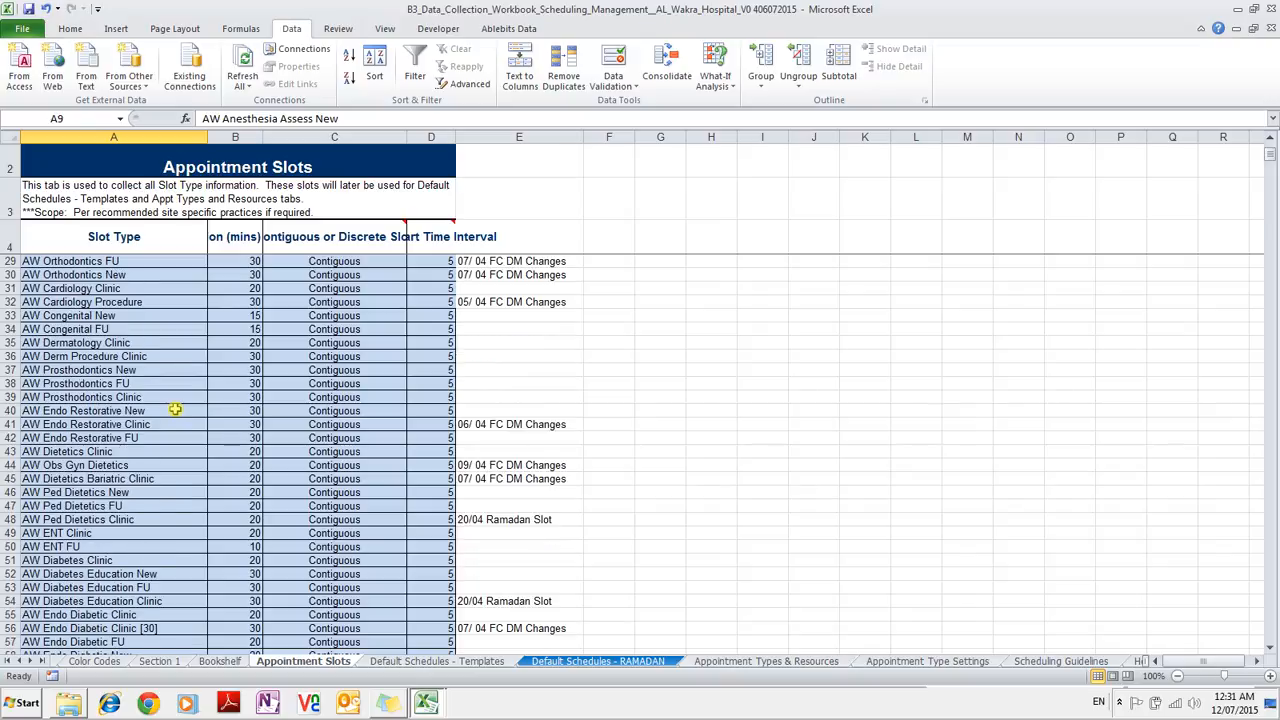
pyautogui.click(118, 344)
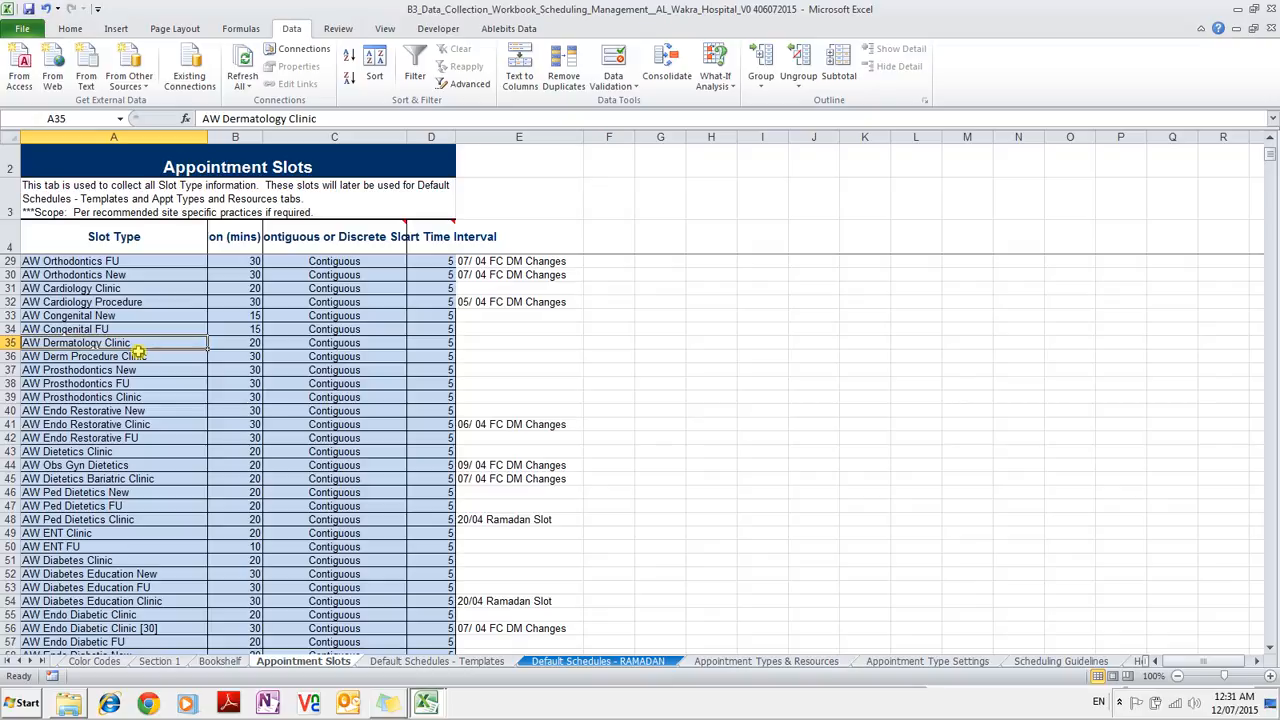
pyautogui.click(403, 661)
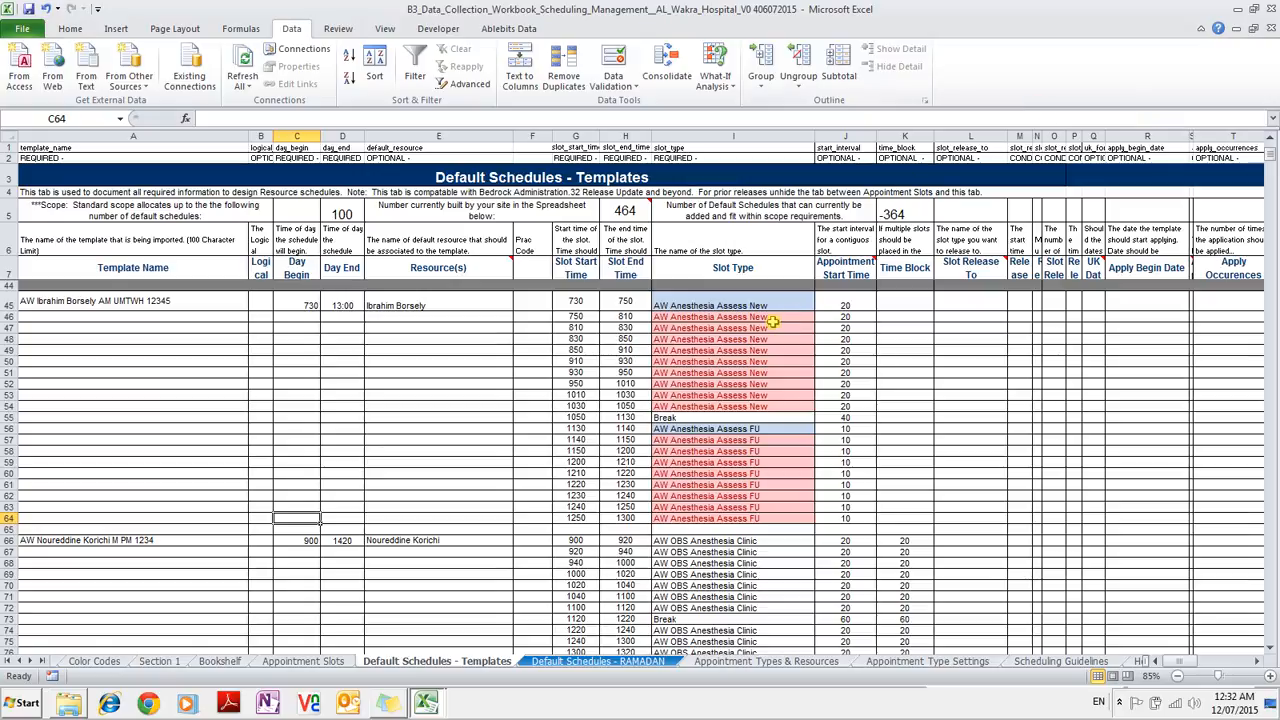
# Return to the Templates sheet and review the New slots' start and end times.
pyautogui.click(329, 663)
pyautogui.click(234, 663)
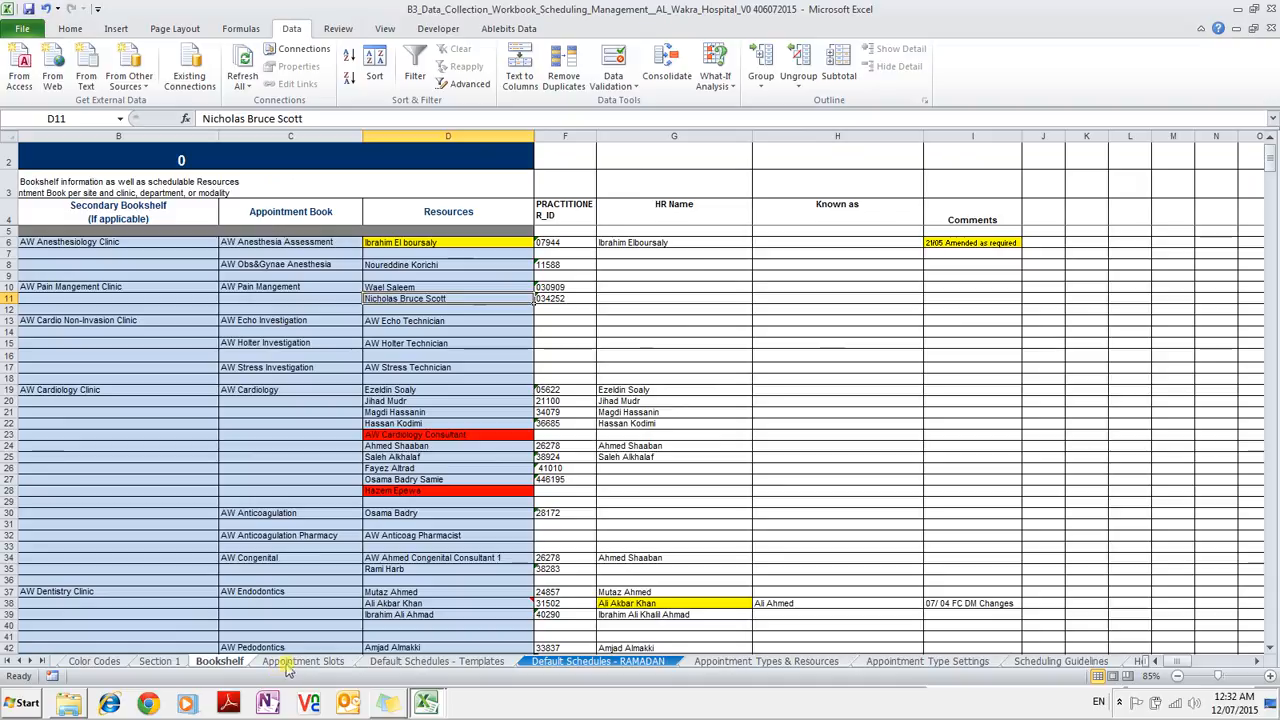
pyautogui.click(290, 663)
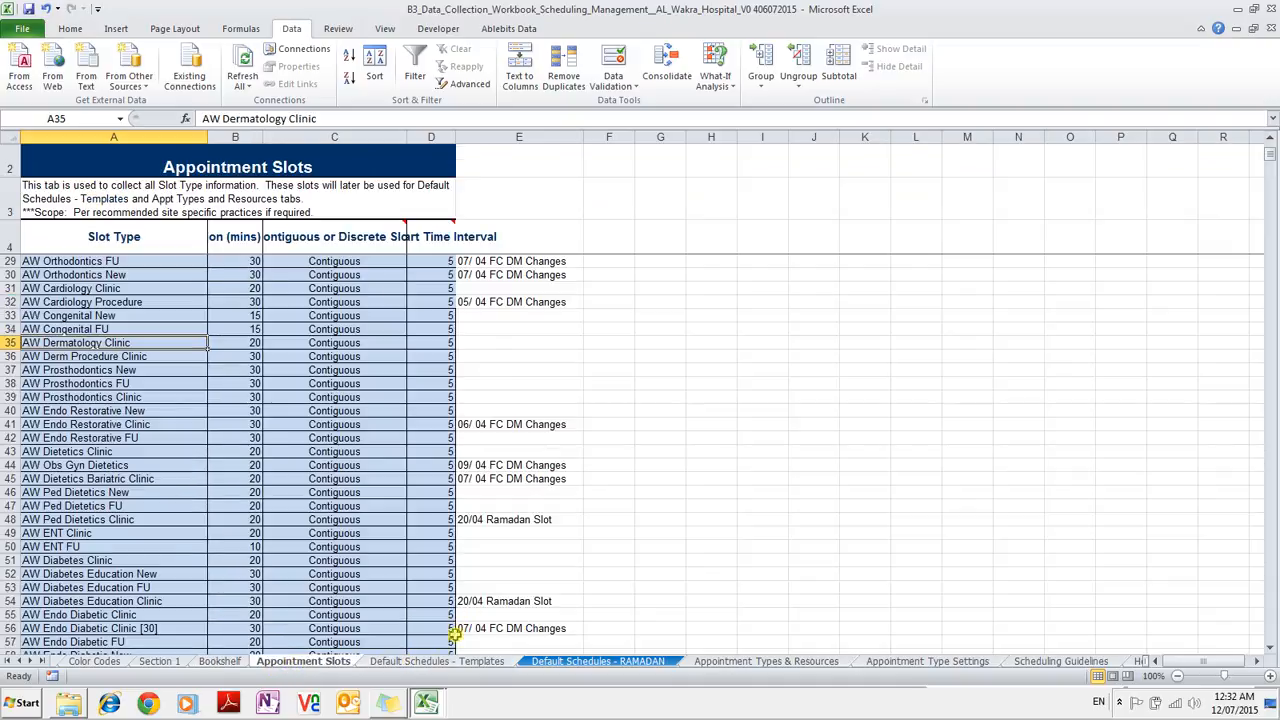
pyautogui.click(476, 664)
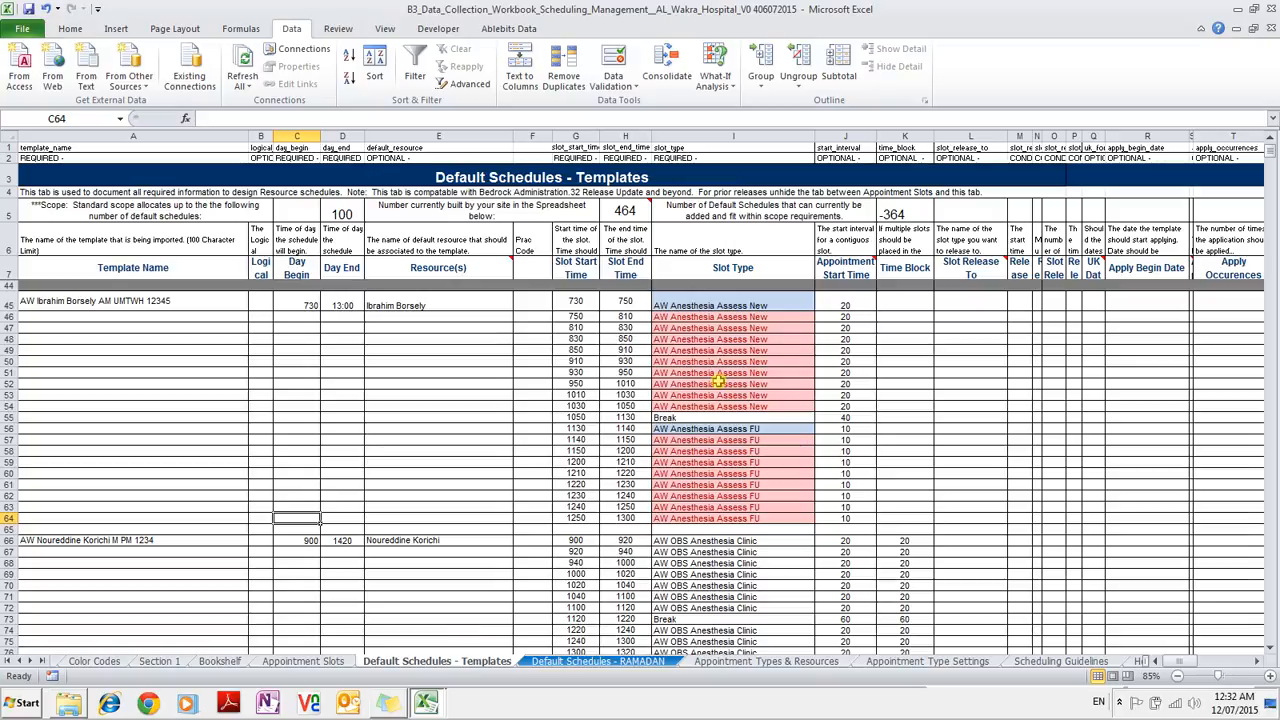
pyautogui.moveTo(592, 328); pyautogui.dragTo(648, 400)
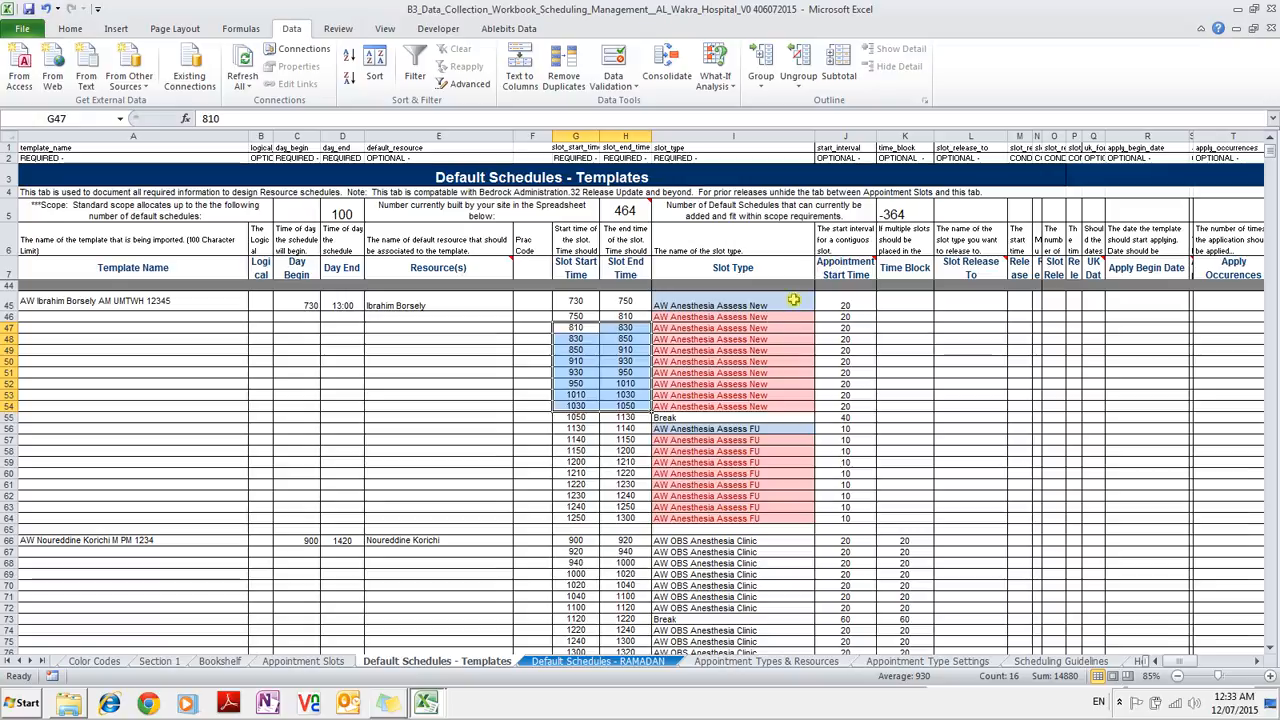
# Select the existing template block in rows 45–64 for clearing.
pyautogui.scroll(-1, 714, 358)
pyautogui.scroll(-5, 714, 358)
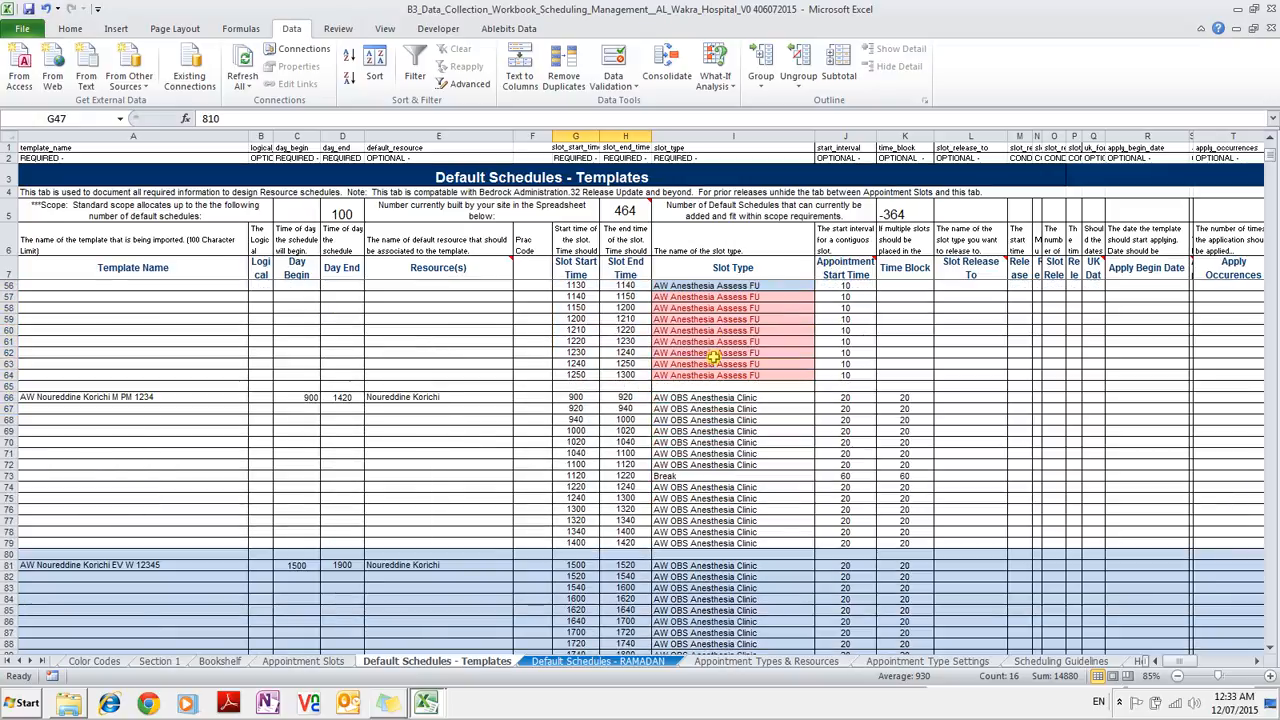
pyautogui.scroll(-9, 714, 358)
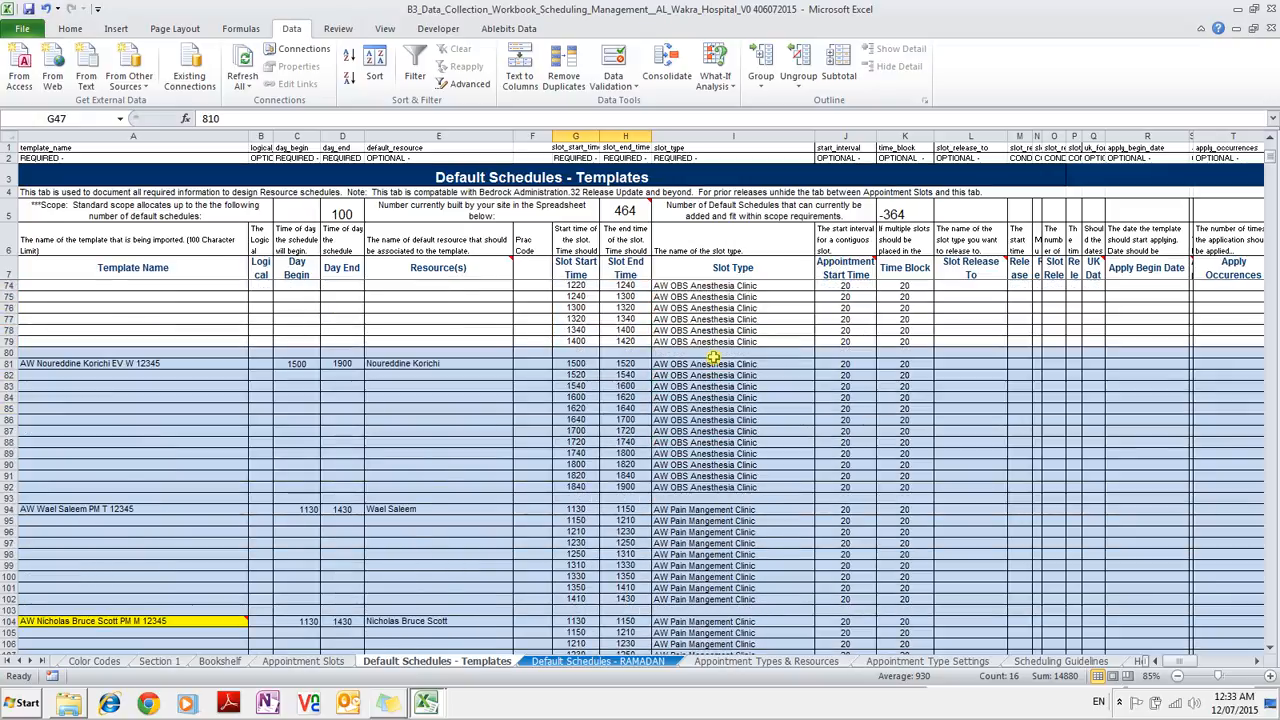
pyautogui.scroll(7, 714, 358)
pyautogui.scroll(5, 714, 358)
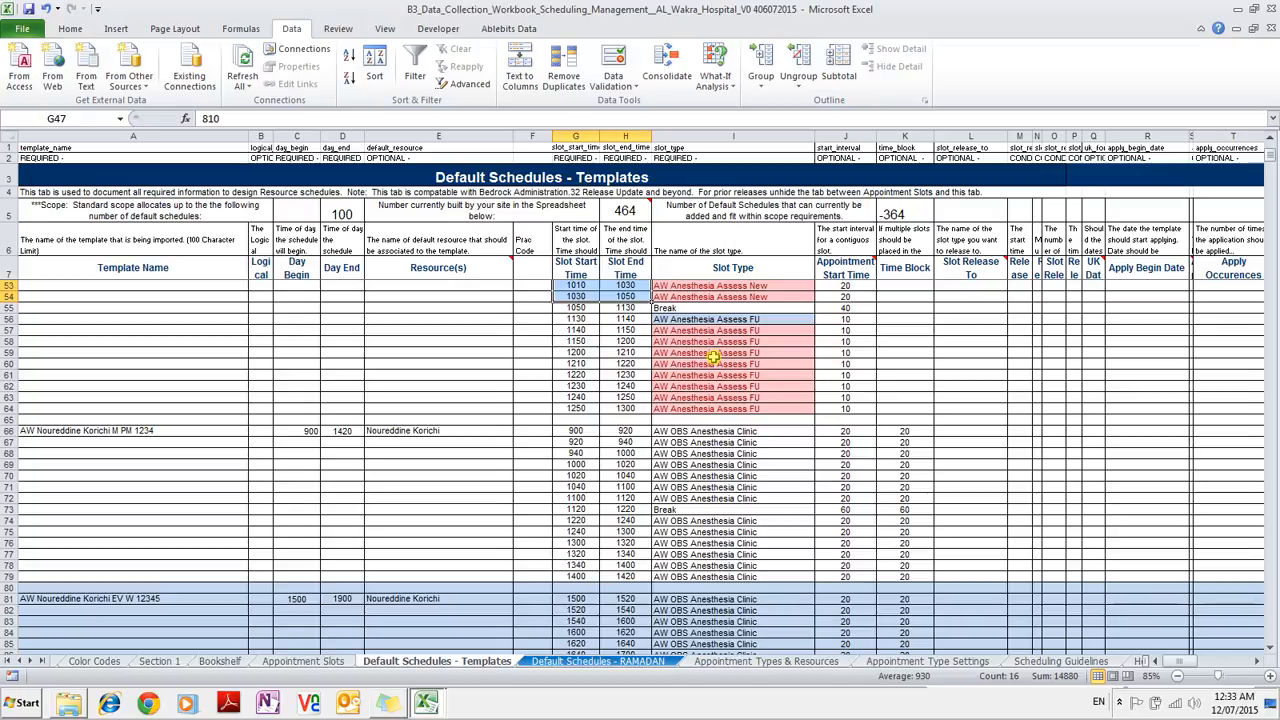
pyautogui.scroll(3, 714, 357)
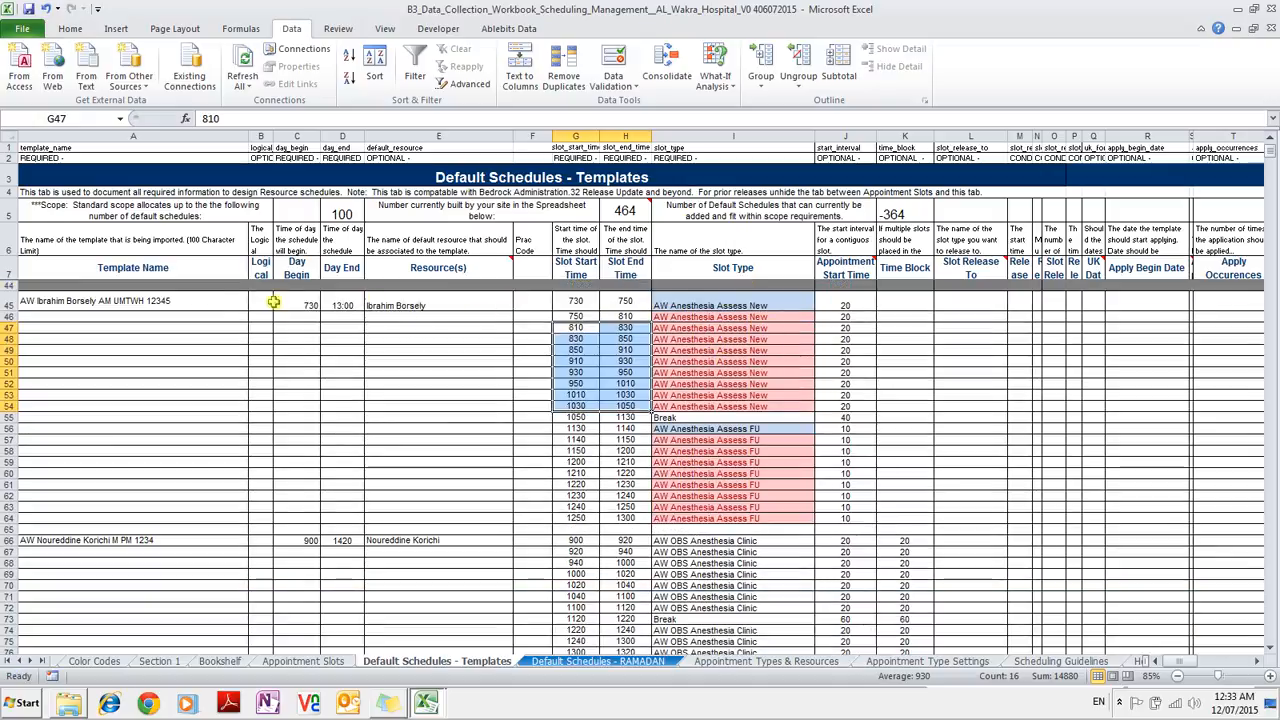
pyautogui.moveTo(150, 305); pyautogui.dragTo(865, 518)
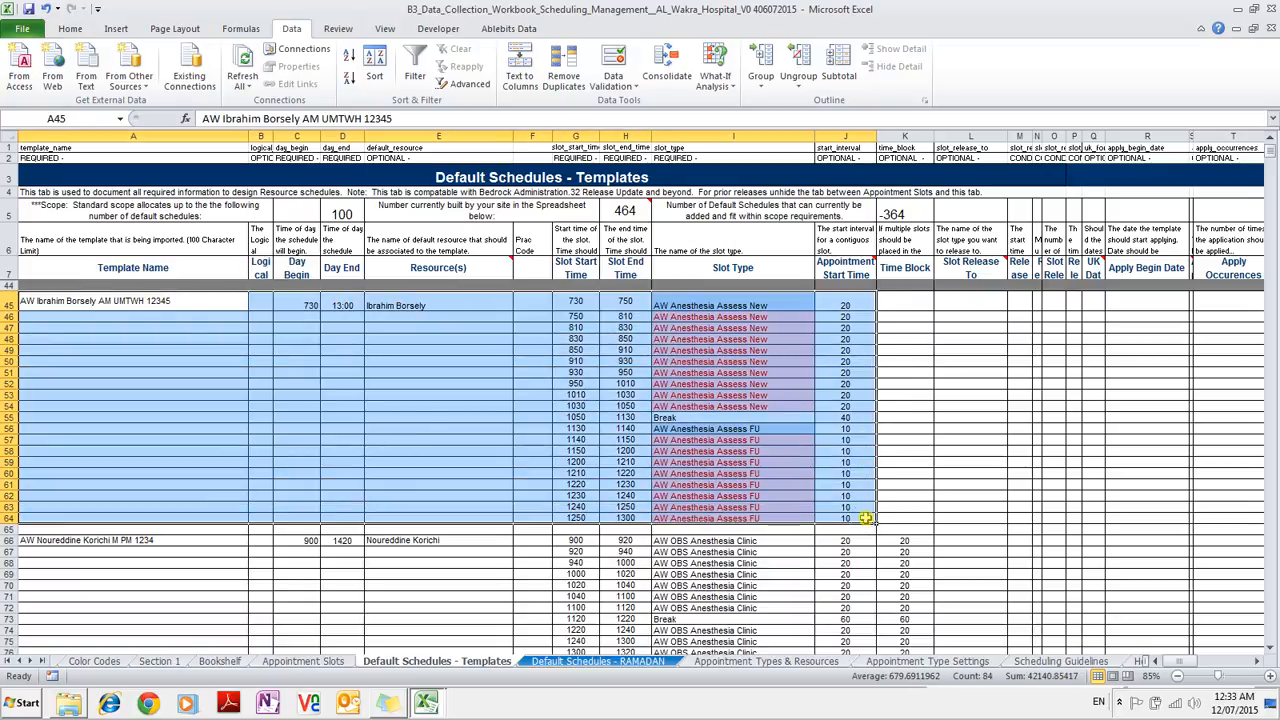
# Clear rows 45–64, then enter the template name and 'UMTWH 12345' in row 45.
pyautogui.press('Delete')
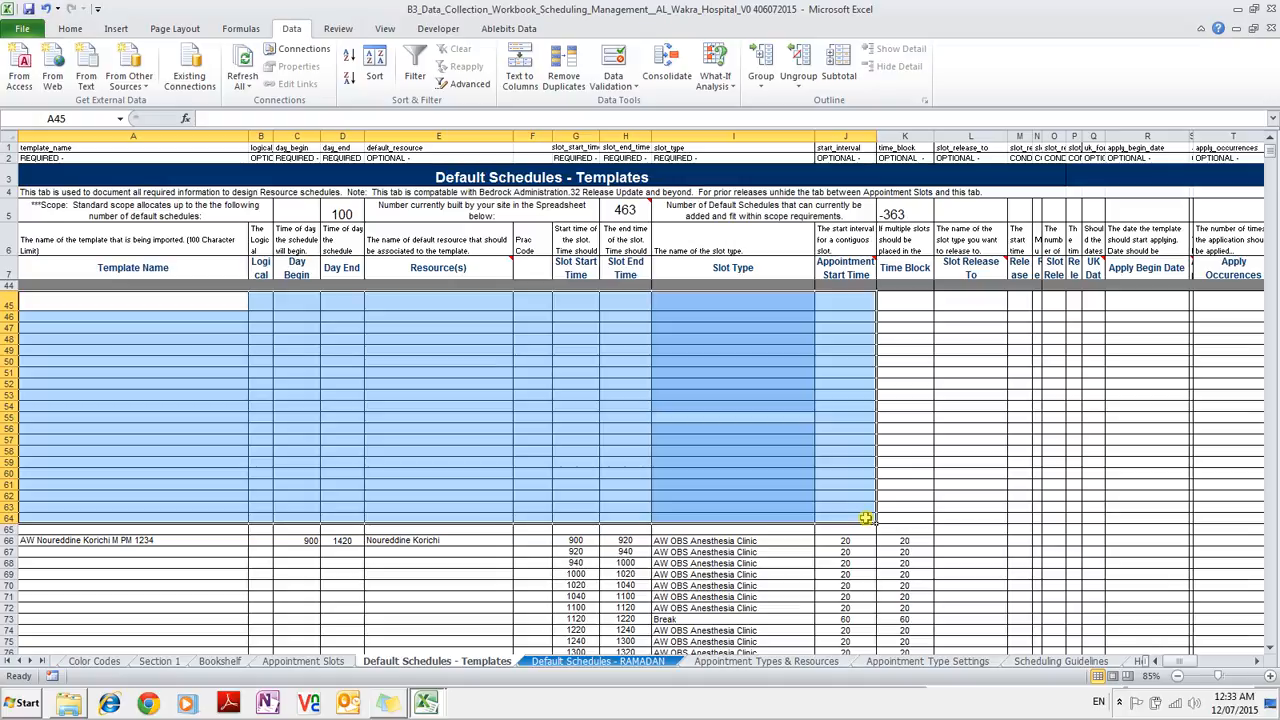
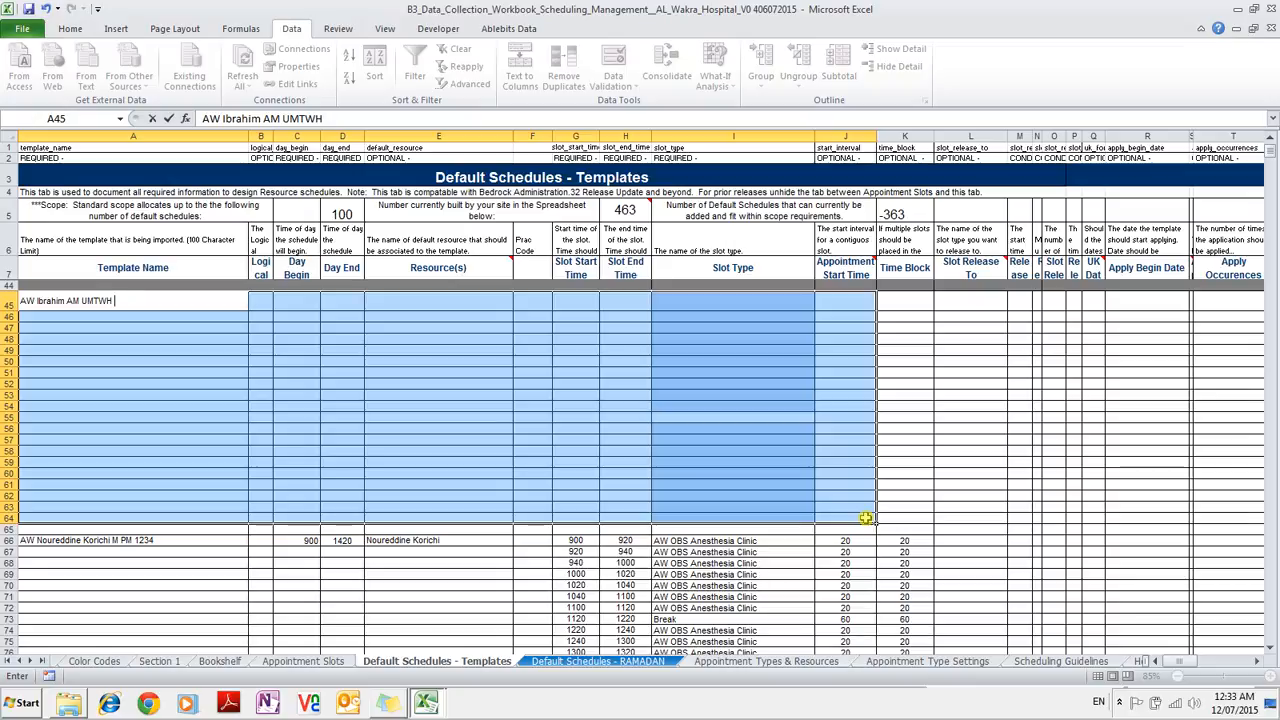
# Set row 45's Day Begin to 07:30 and Day End to 13:00, and enter the resource's name.
pyautogui.click(285, 298)
pyautogui.write('07')
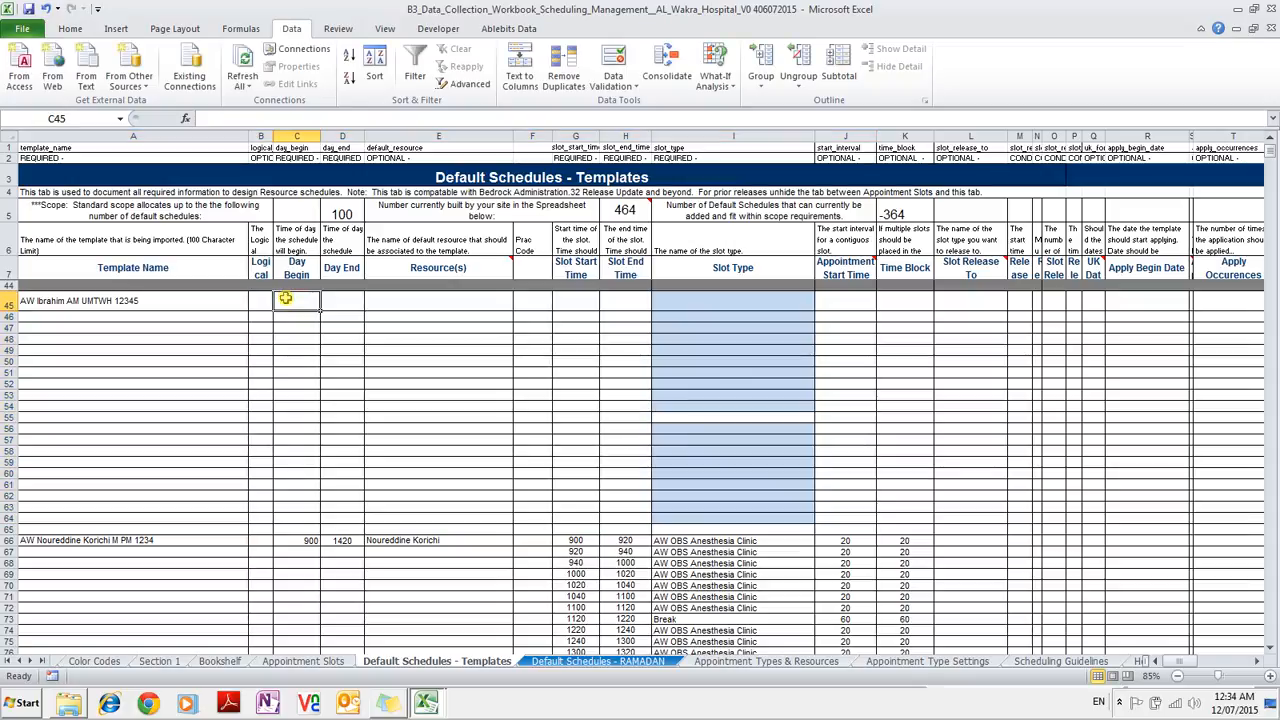
pyautogui.write(':30')
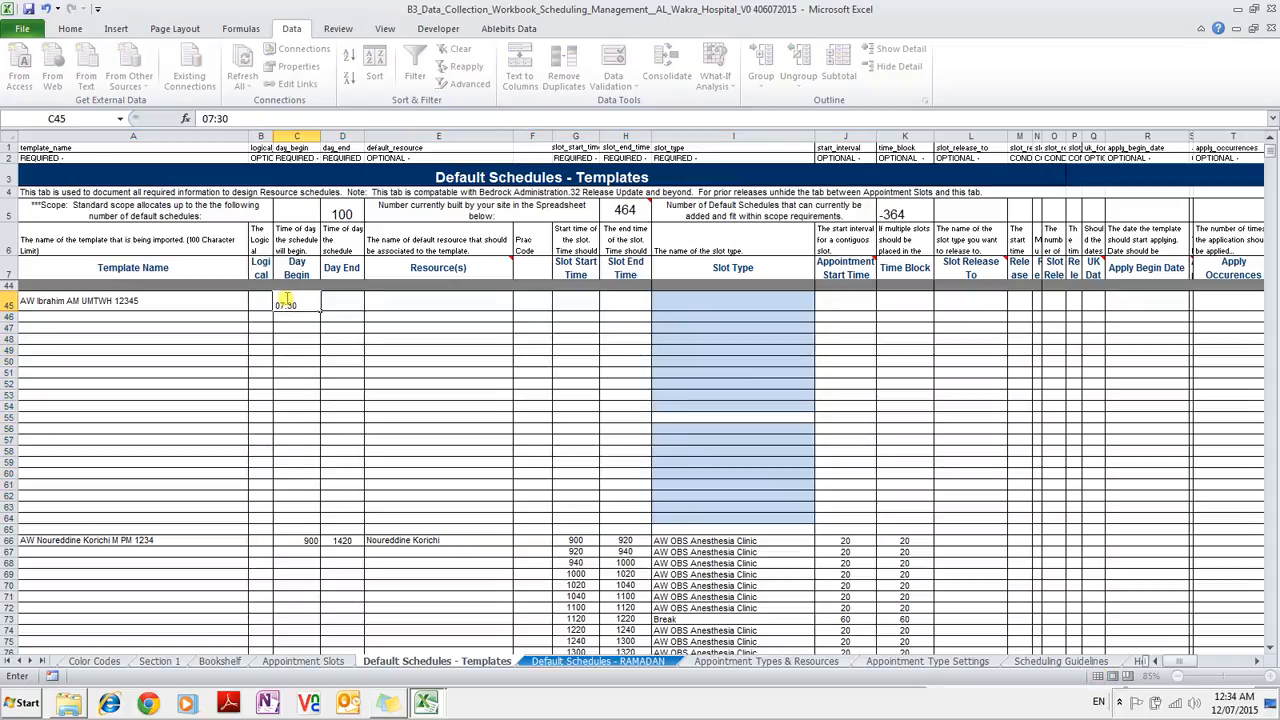
pyautogui.press('Tab')
pyautogui.write('13:00')
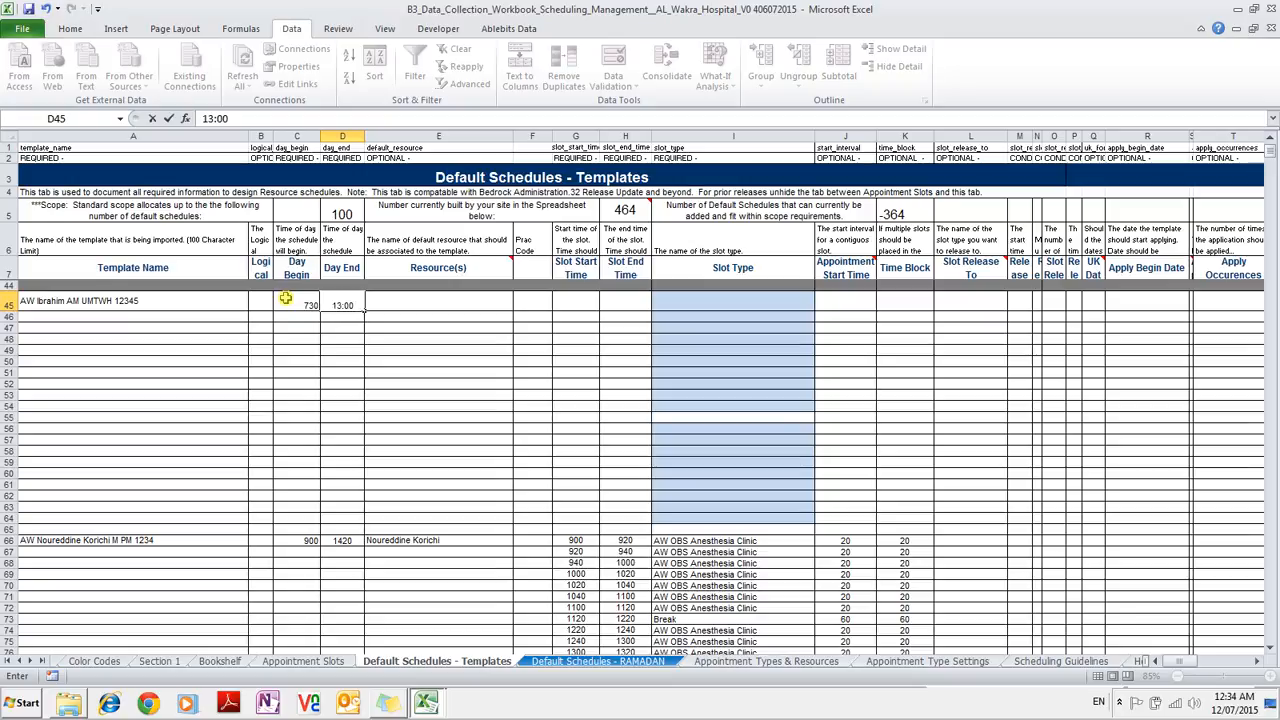
pyautogui.press('Tab')
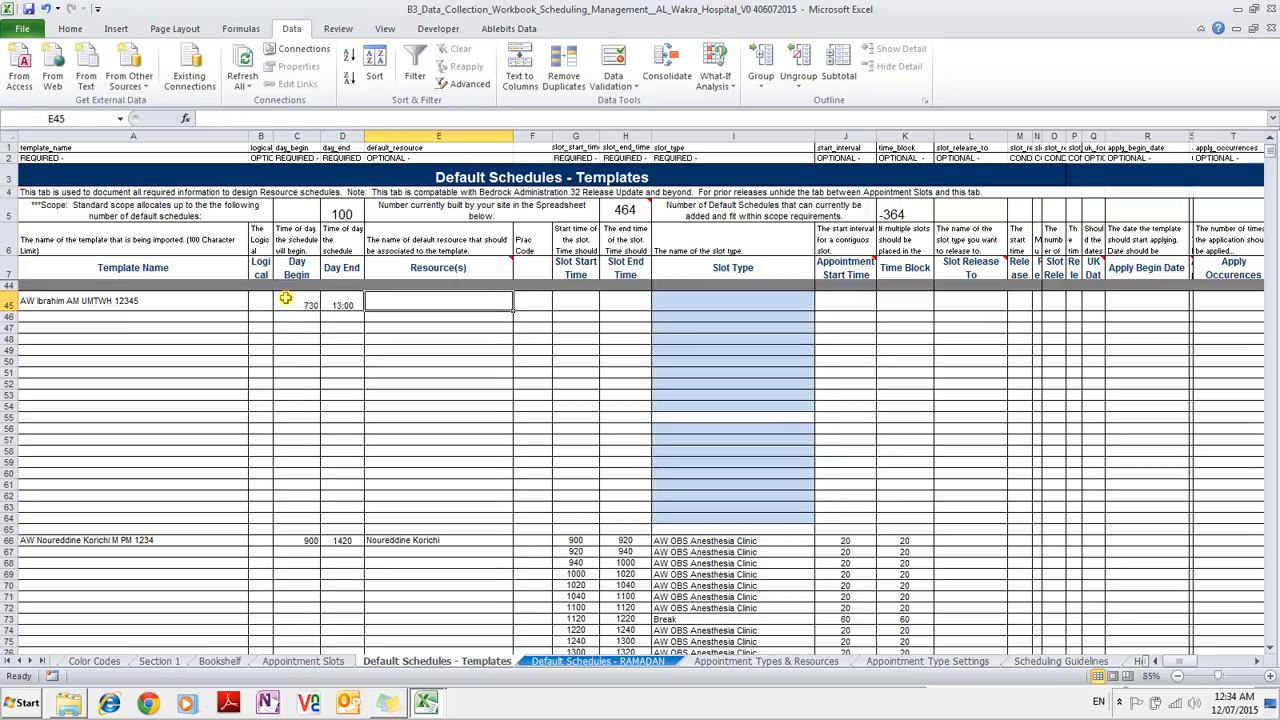
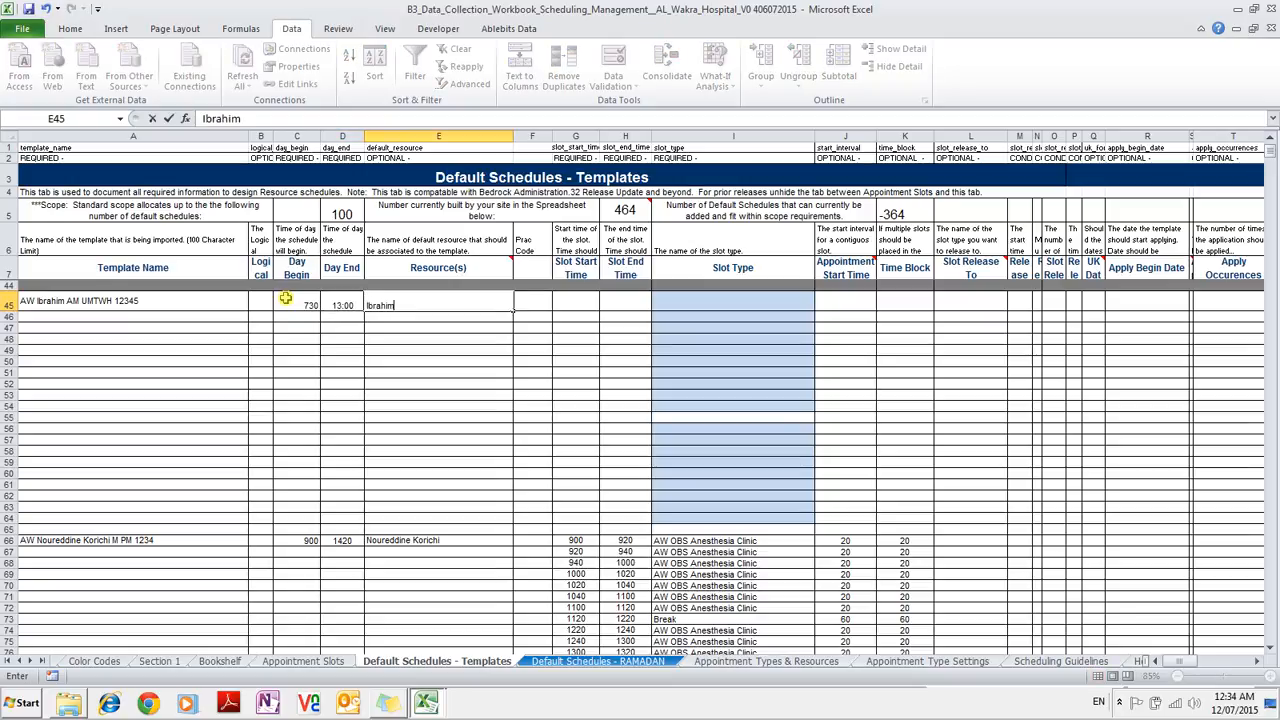
pyautogui.press('Tab')
pyautogui.press('Tab')
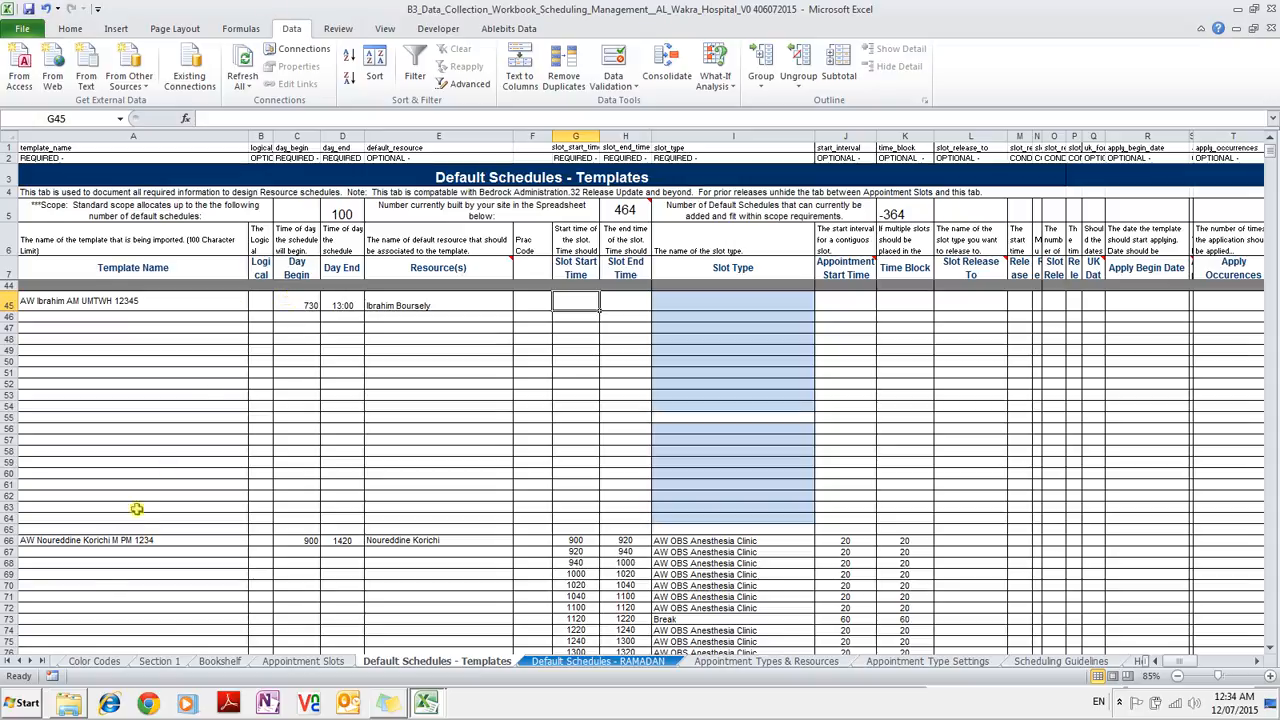
# Copy the AW Anesthesia Assess New slot type from cell A9 of Appointment Slots.
pyautogui.click(318, 664)
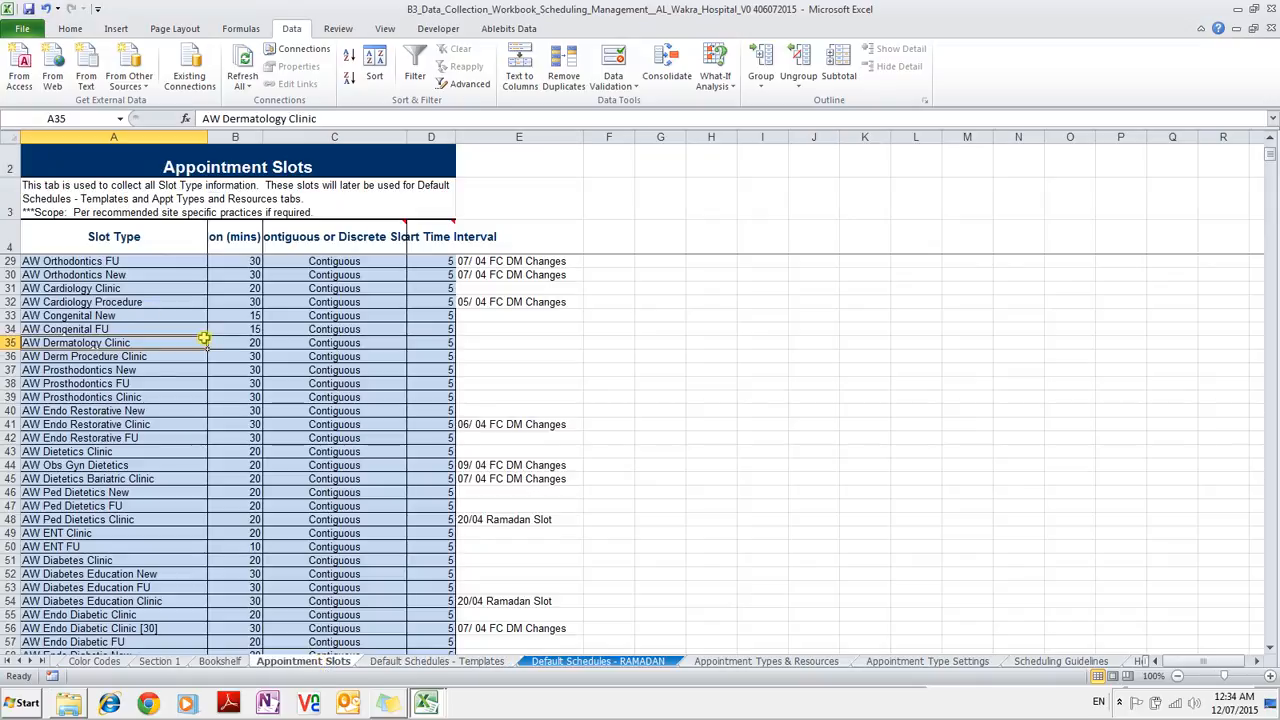
pyautogui.scroll(3, 115, 287)
pyautogui.scroll(5, 115, 287)
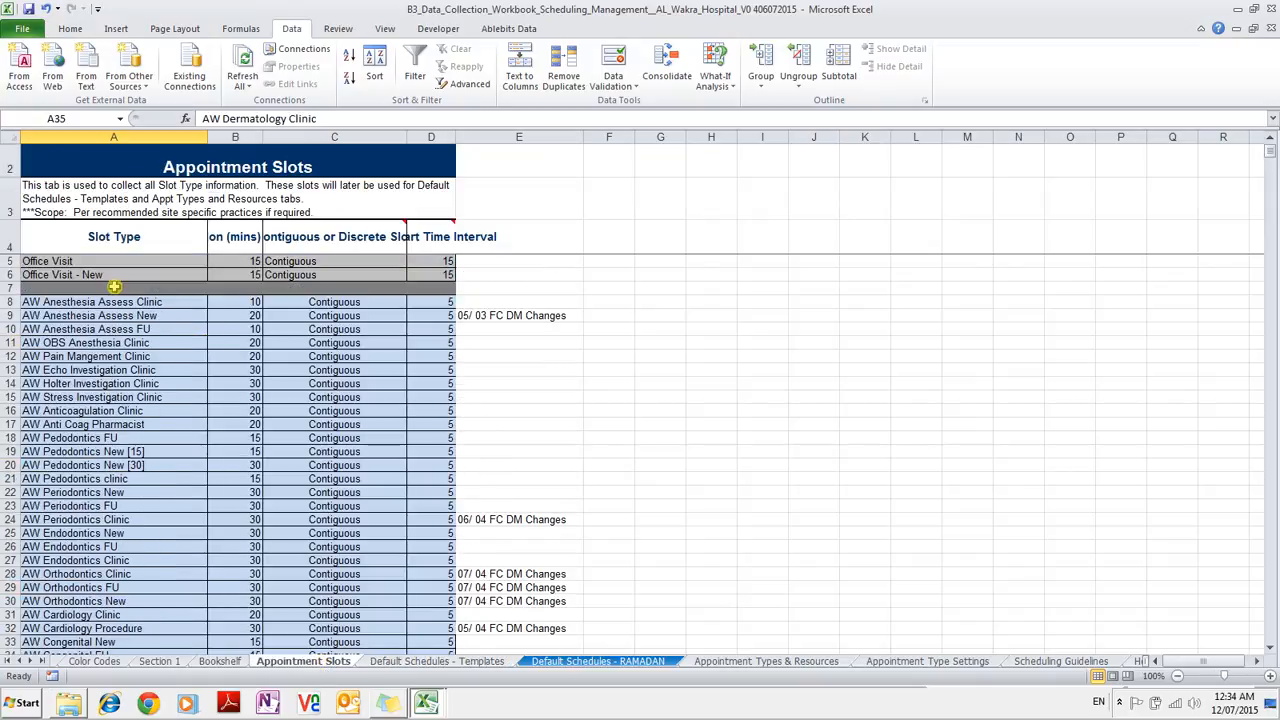
pyautogui.click(150, 317)
pyautogui.hotkey('ctrl', 'c')
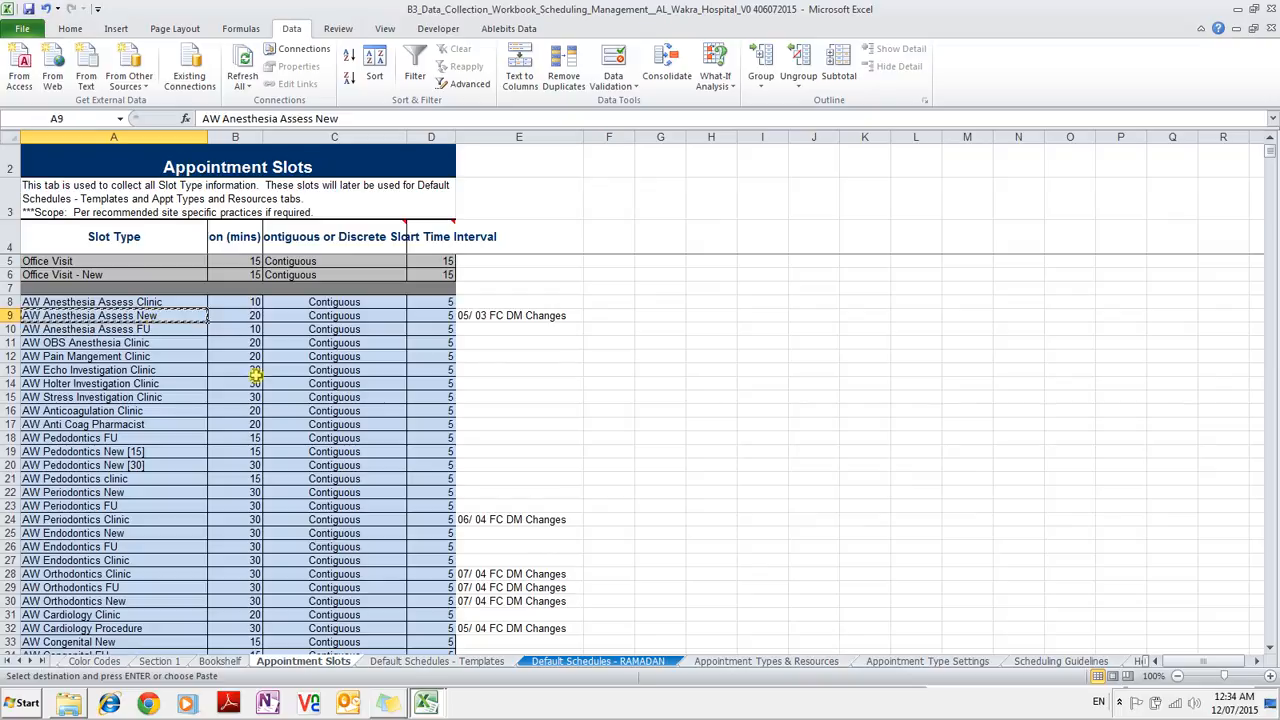
pyautogui.click(490, 664)
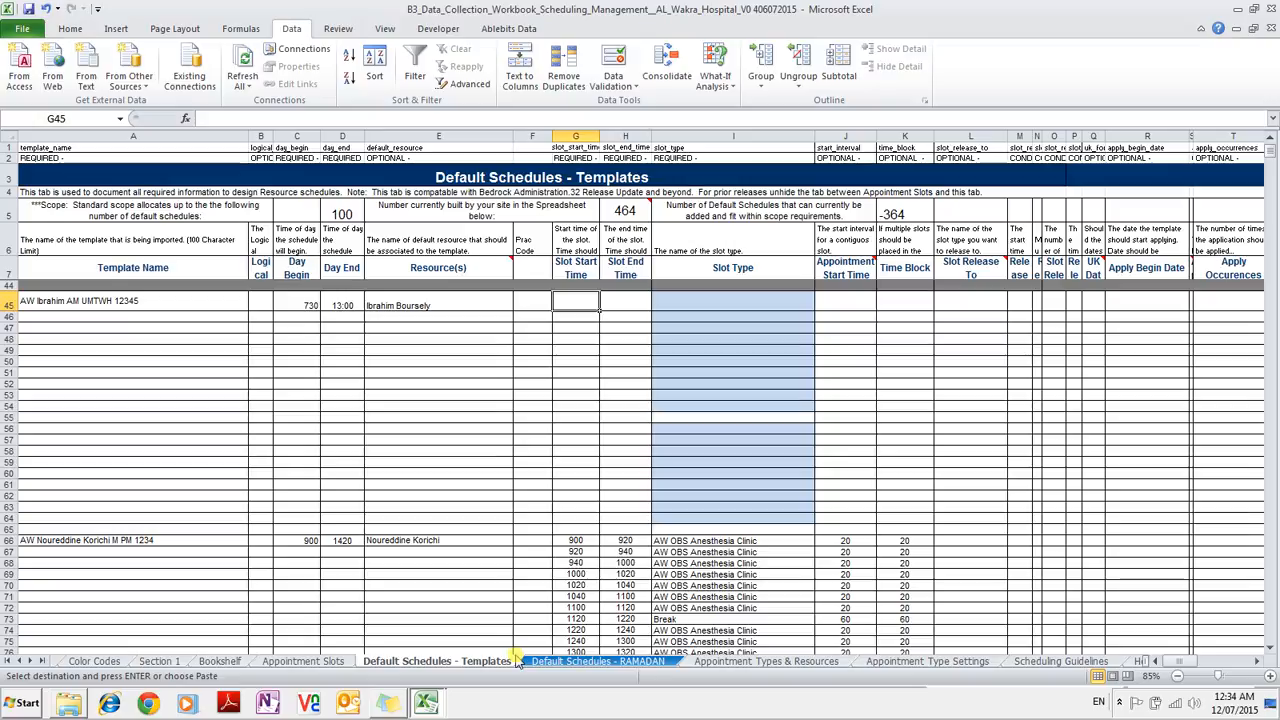
# Paste AW Anesthesia Assess New as row 45's slot type and set its appointment start time to 20.
pyautogui.press('Right')
pyautogui.press('Right')
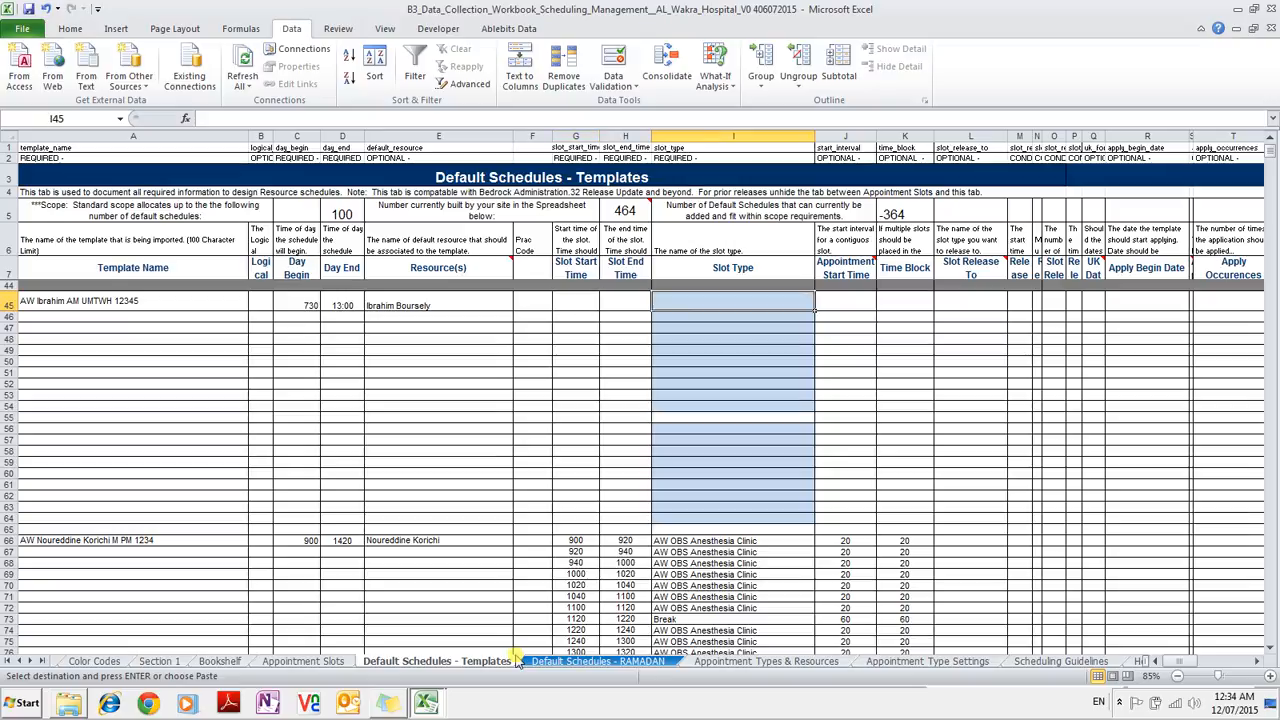
pyautogui.hotkey('ctrl', 'v')
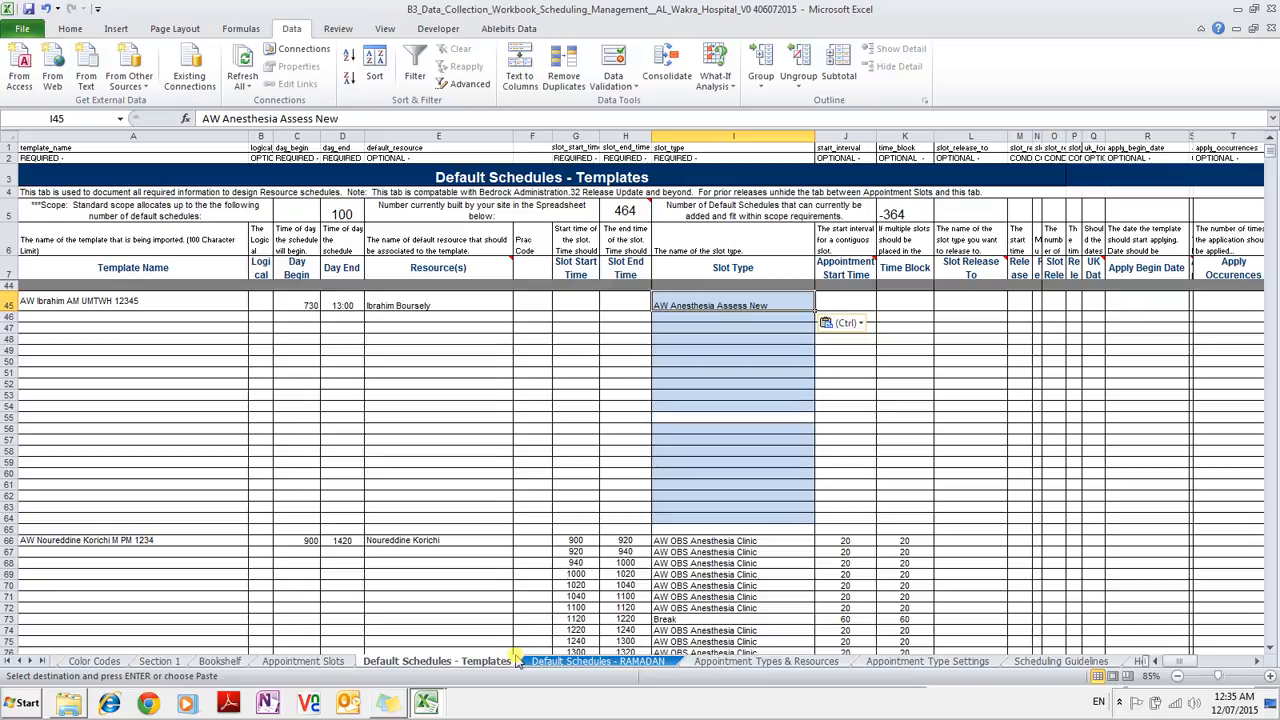
pyautogui.press('Left')
pyautogui.press('Left')
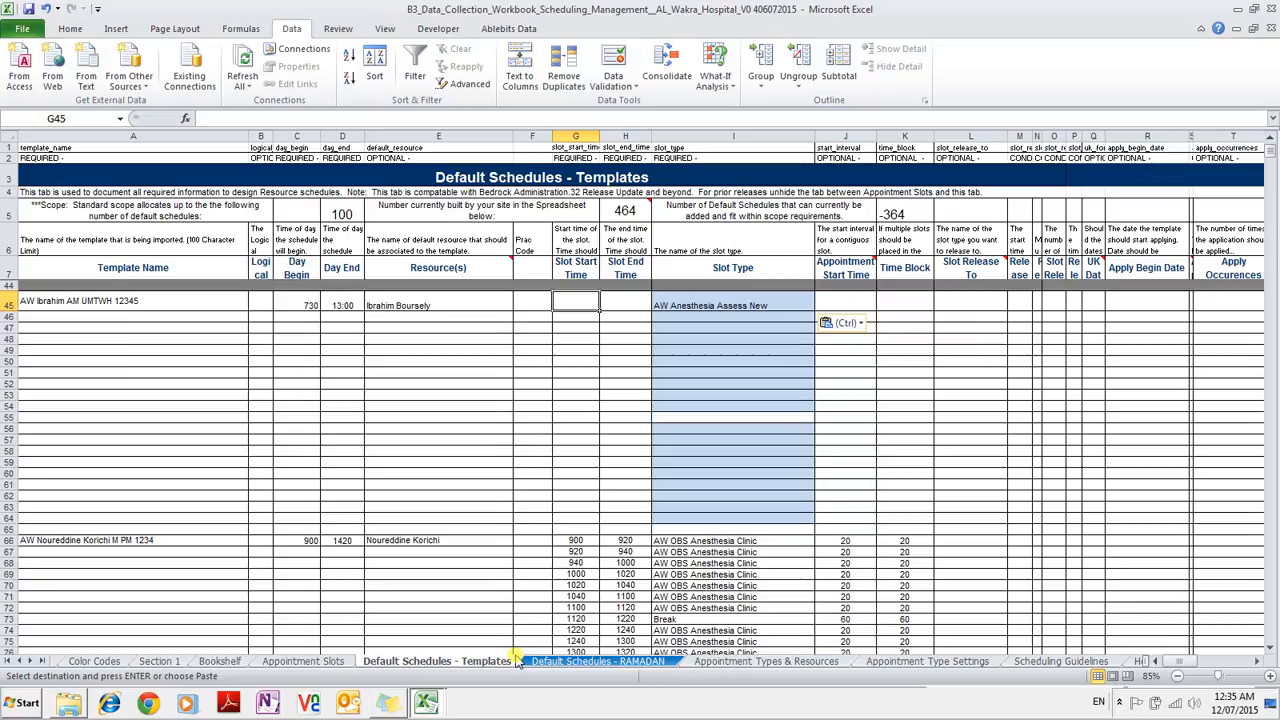
pyautogui.press('Right')
pyautogui.press('Right')
pyautogui.press('Right')
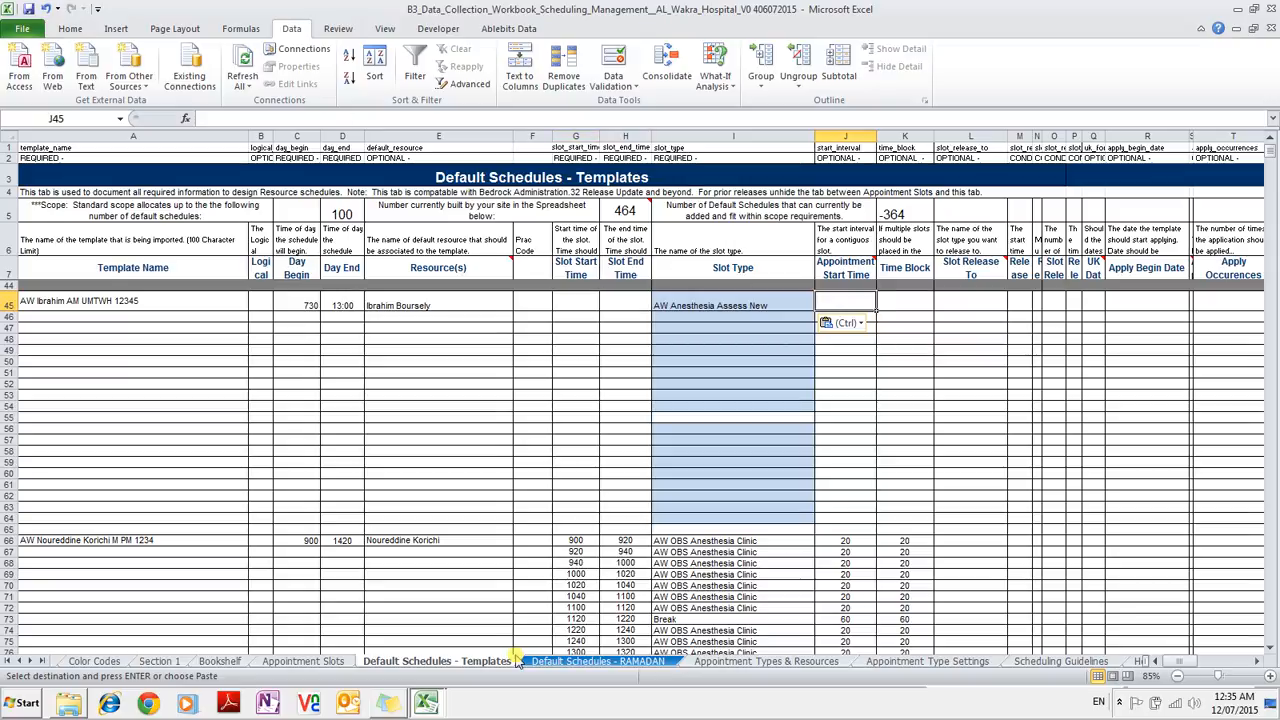
pyautogui.write('20')
pyautogui.press('Left')
pyautogui.press('Left')
pyautogui.press('Left')
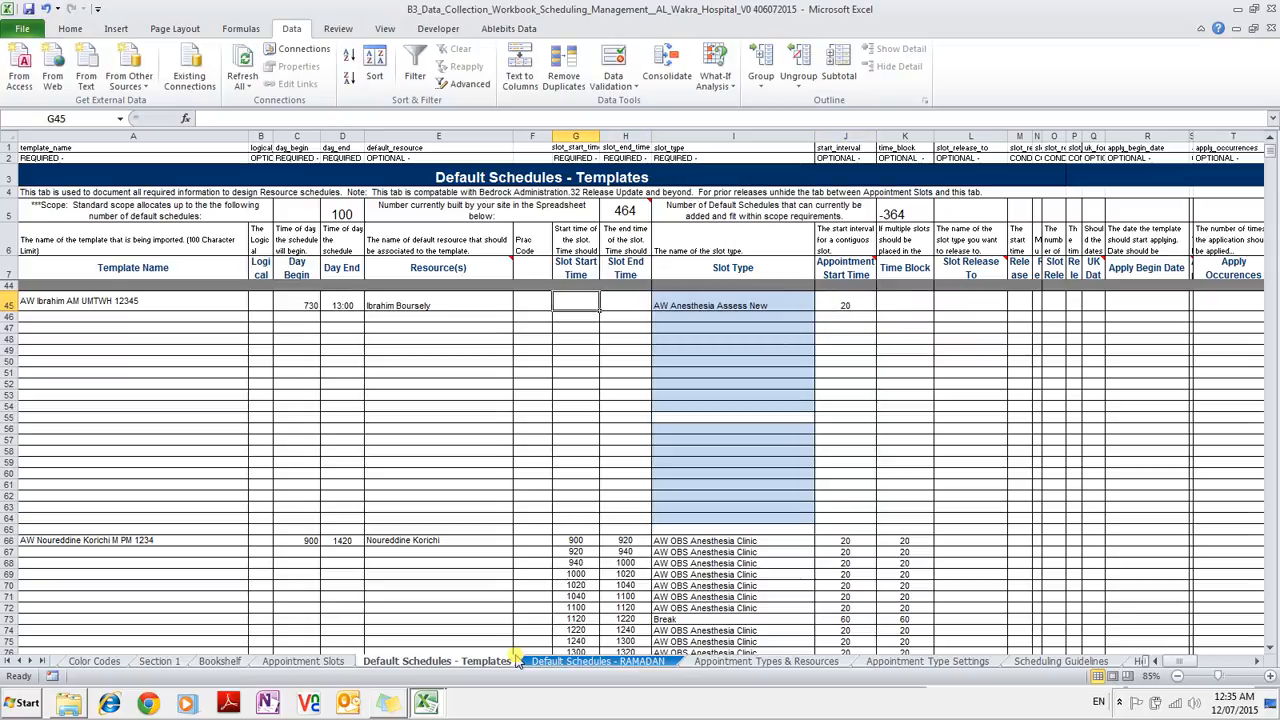
# Enter slot times 0730–750 in row 45 and 750–0810 in row 46.
pyautogui.write('0730')
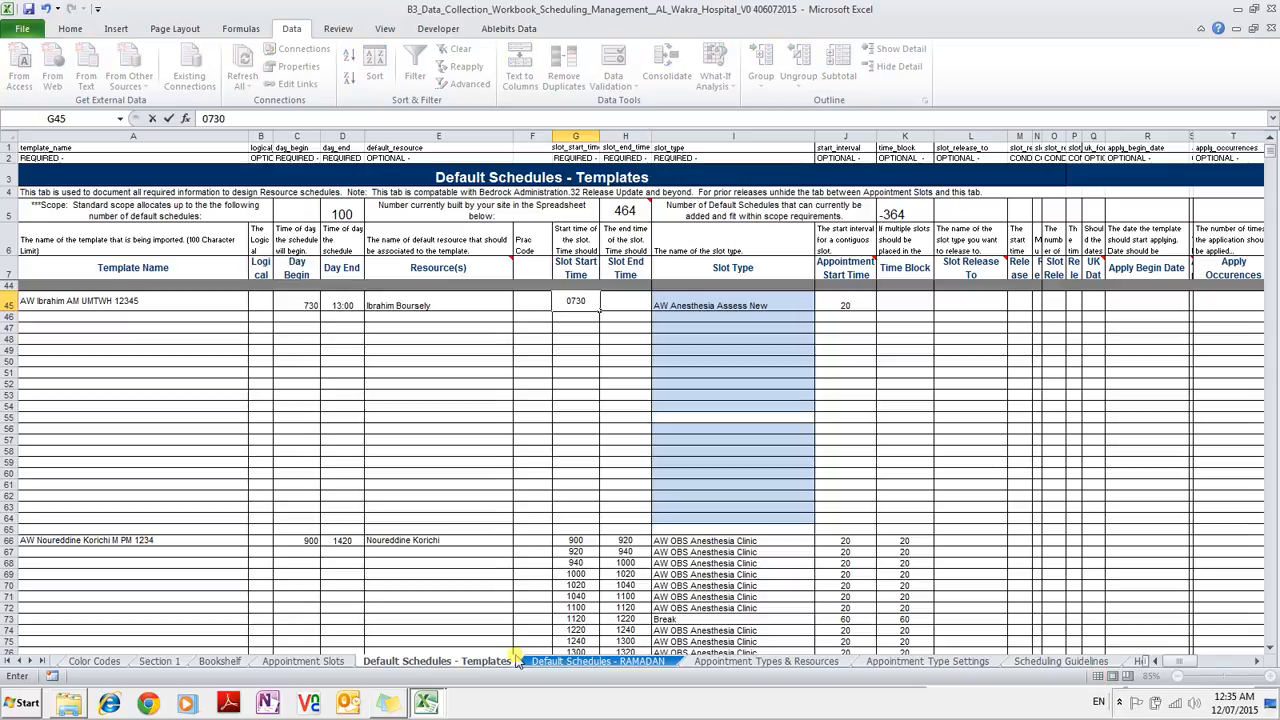
pyautogui.press('Right')
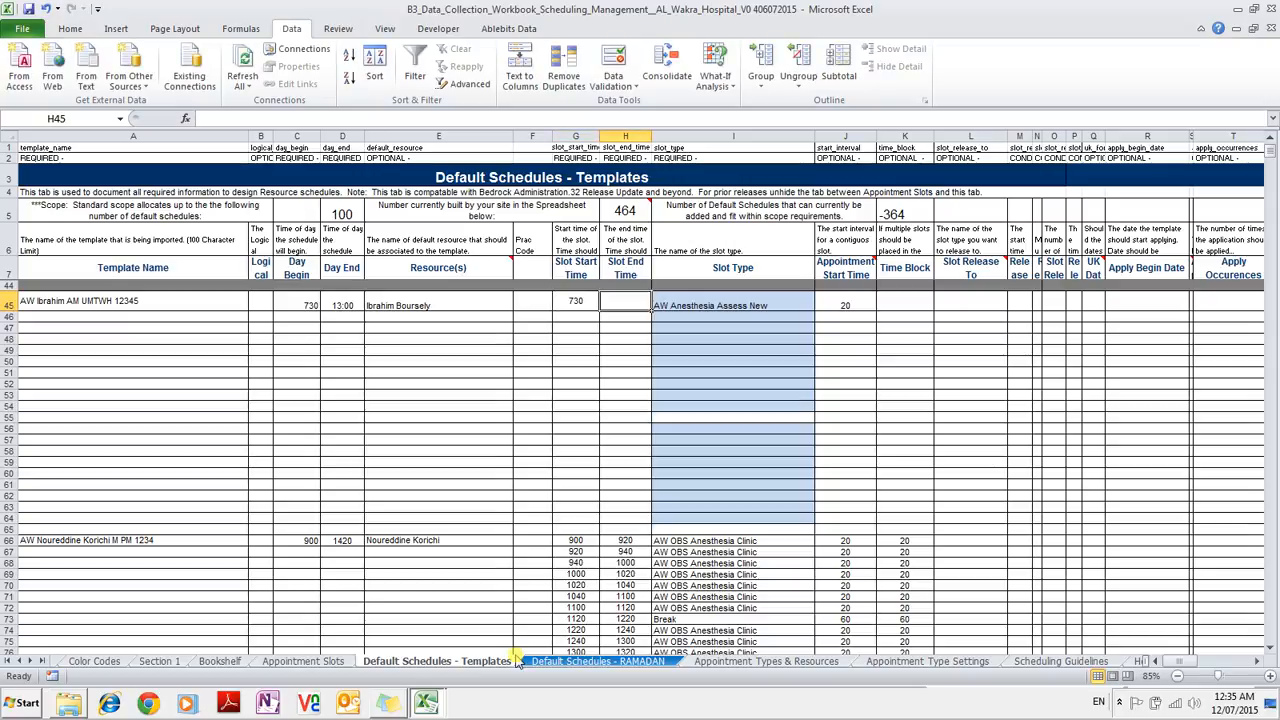
pyautogui.write('750')
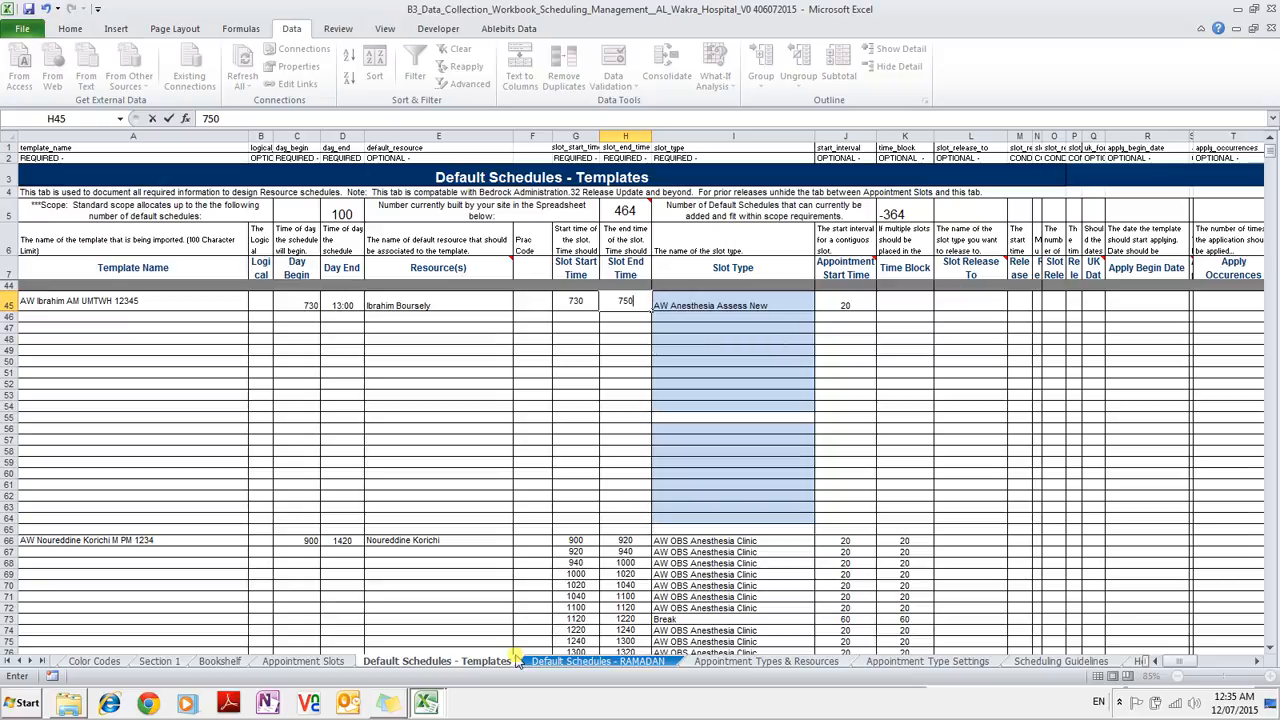
pyautogui.press('Return')
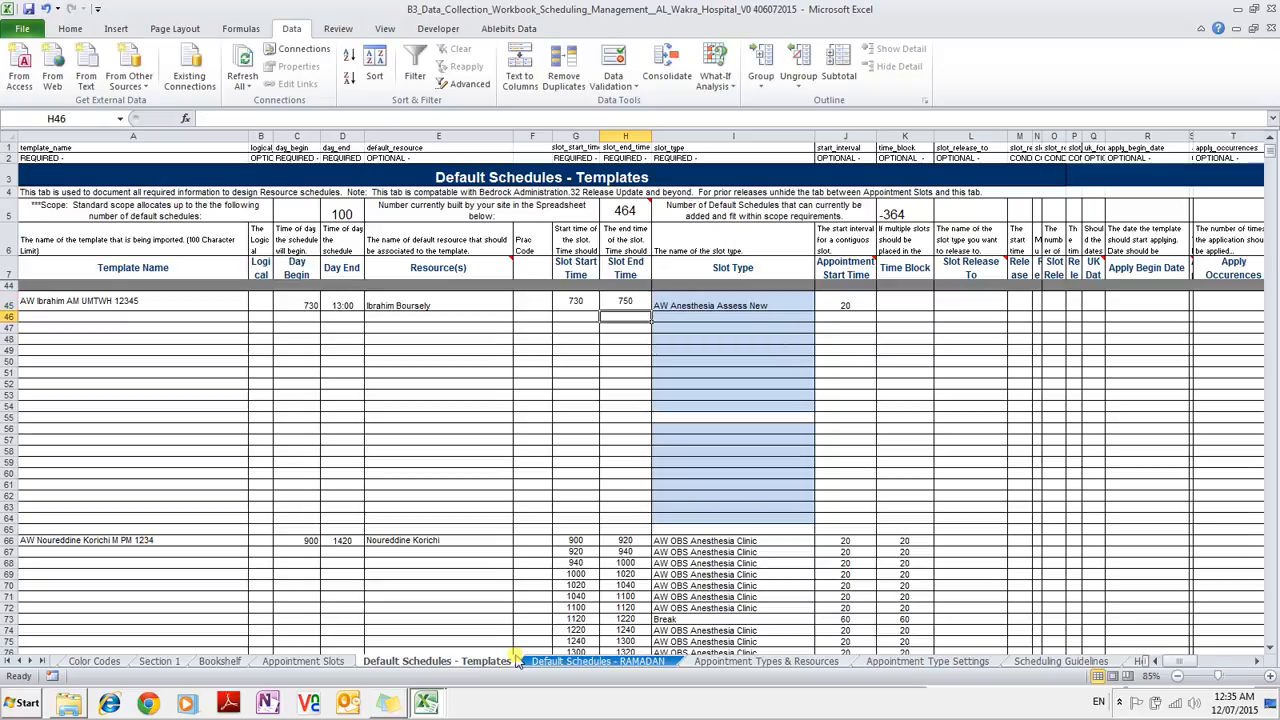
pyautogui.press('Left')
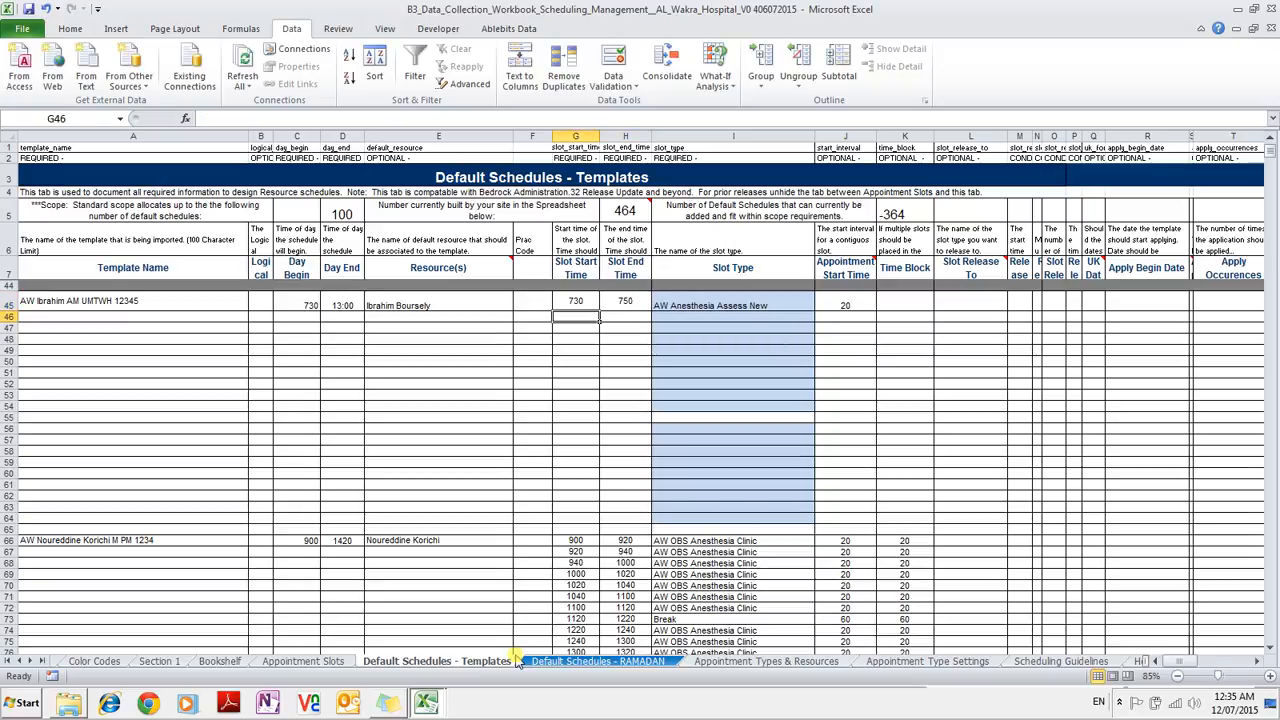
pyautogui.write('750')
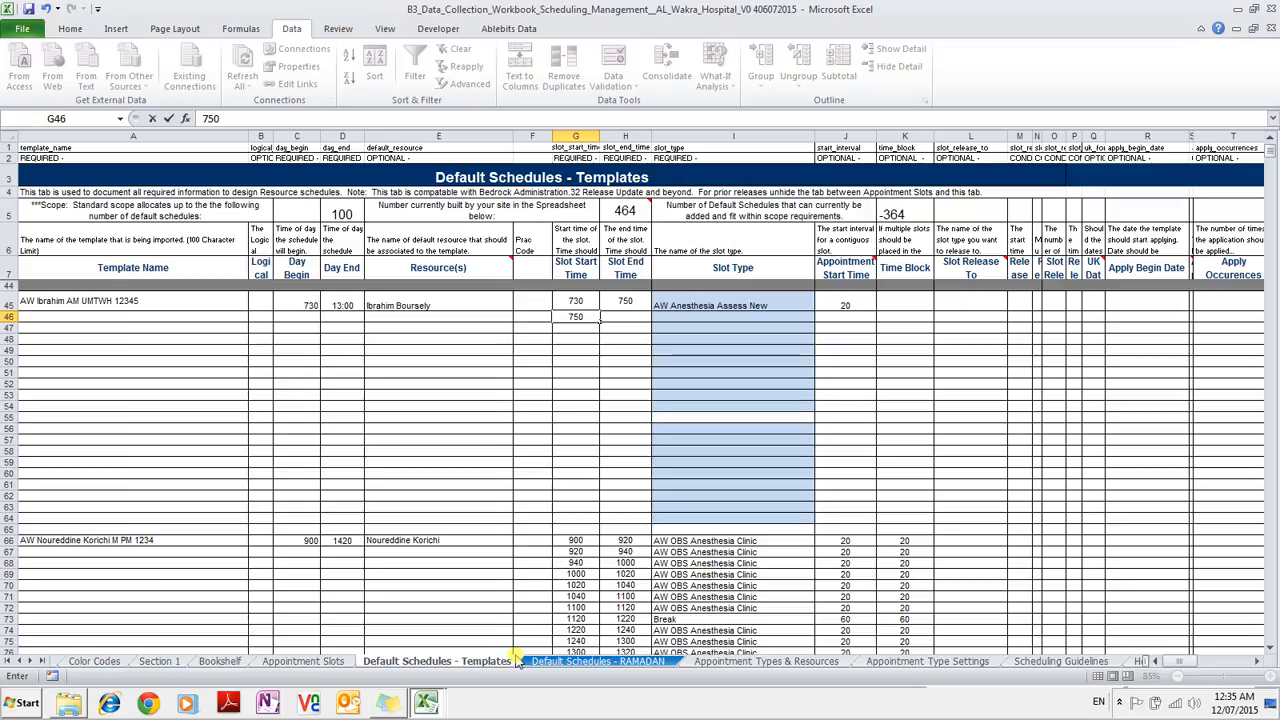
pyautogui.press('Tab')
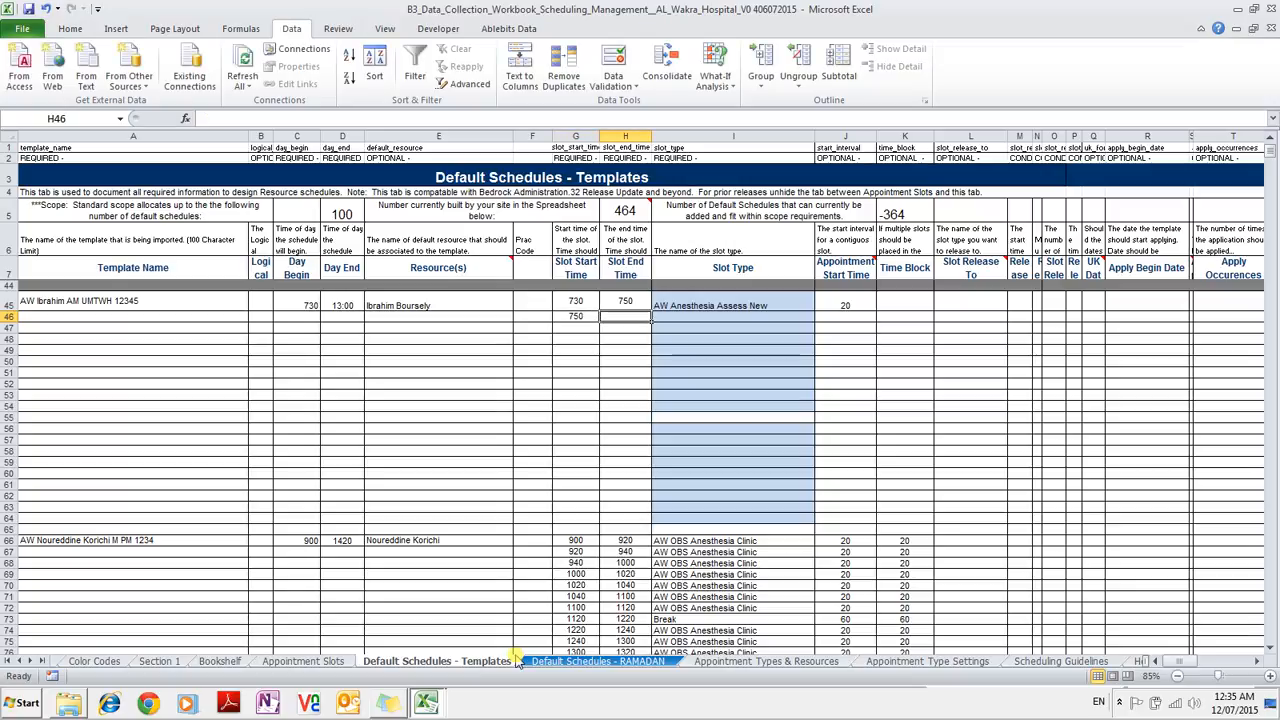
pyautogui.write('0810')
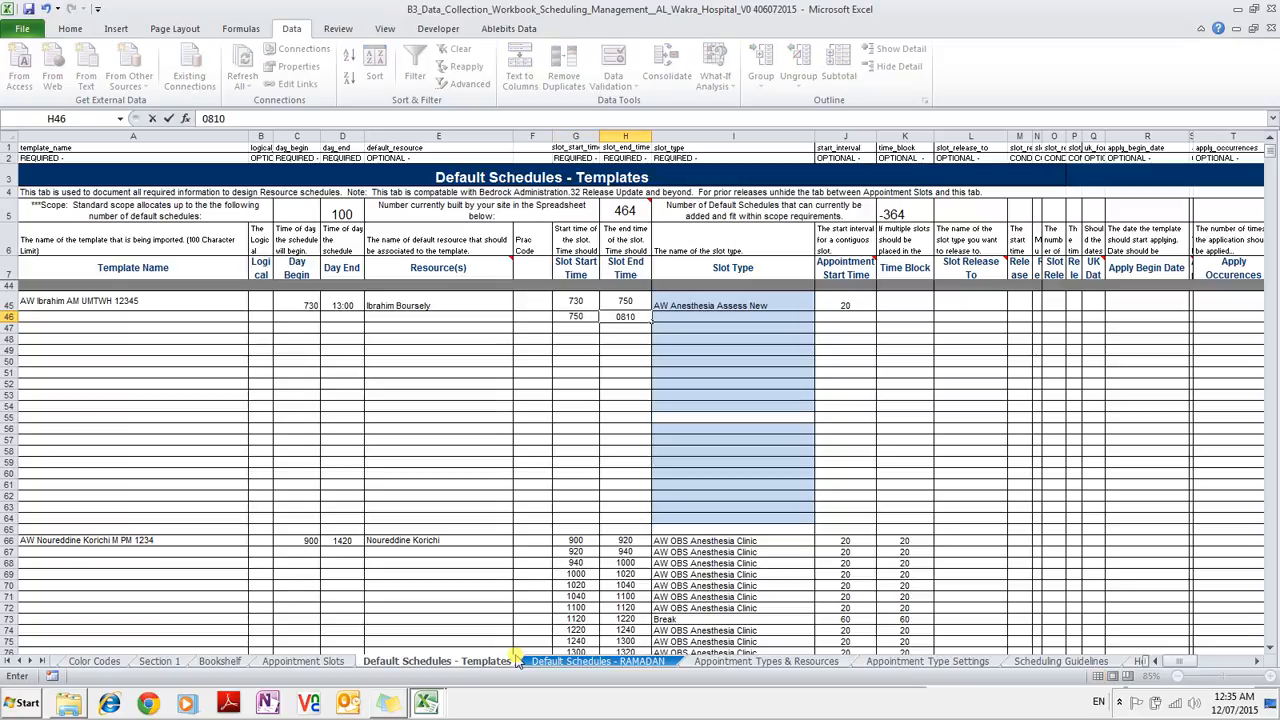
pyautogui.press('Tab')
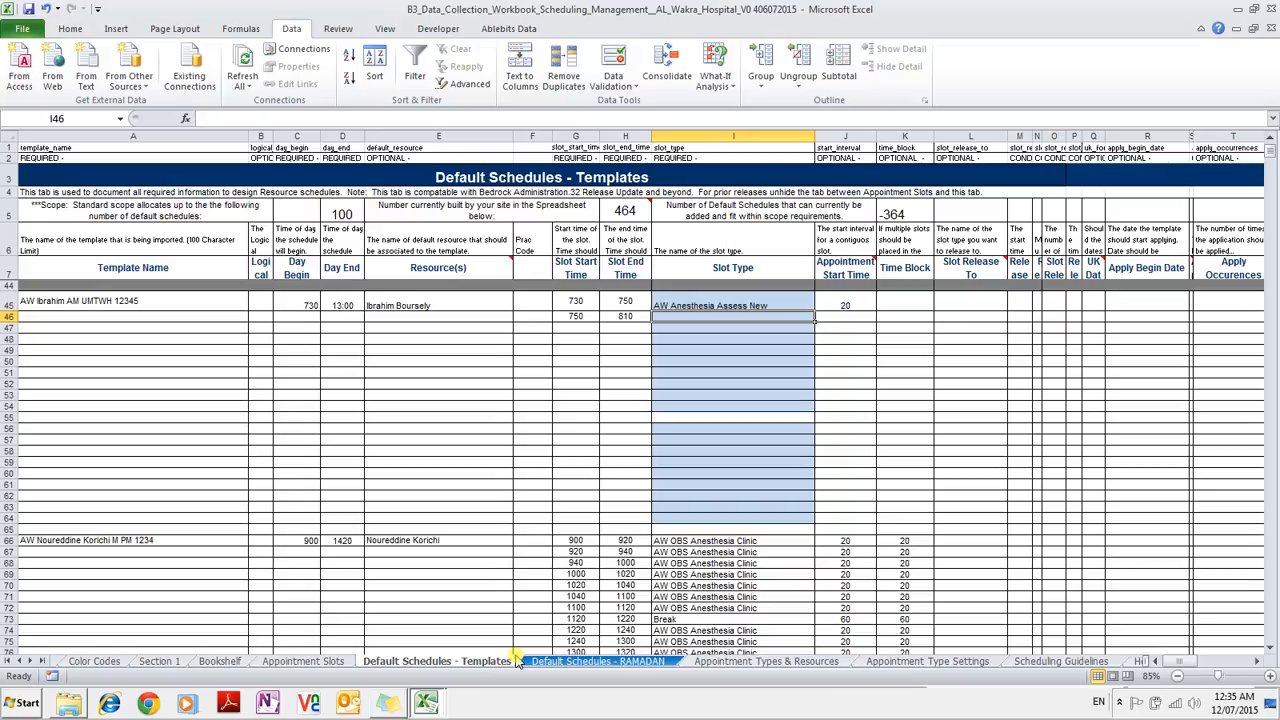
pyautogui.press('Up')
# Fill the AW Anesthesia Assess New slot type down rows 46 to 54.
pyautogui.hotkey('ctrl', 'c')
pyautogui.press('Down')
pyautogui.hotkey('ctrl', 'v')
pyautogui.press('Escape')
pyautogui.press('Up')
pyautogui.press('Down')
pyautogui.hotkey('ctrl', 'c')
pyautogui.press('Down')
pyautogui.hotkey('shift', 'Down')
pyautogui.hotkey('shift', 'Down')
pyautogui.hotkey('shift', 'Down')
pyautogui.hotkey('shift', 'Down')
pyautogui.hotkey('shift', 'Down')
pyautogui.hotkey('shift', 'Down')
pyautogui.hotkey('shift', 'Down')
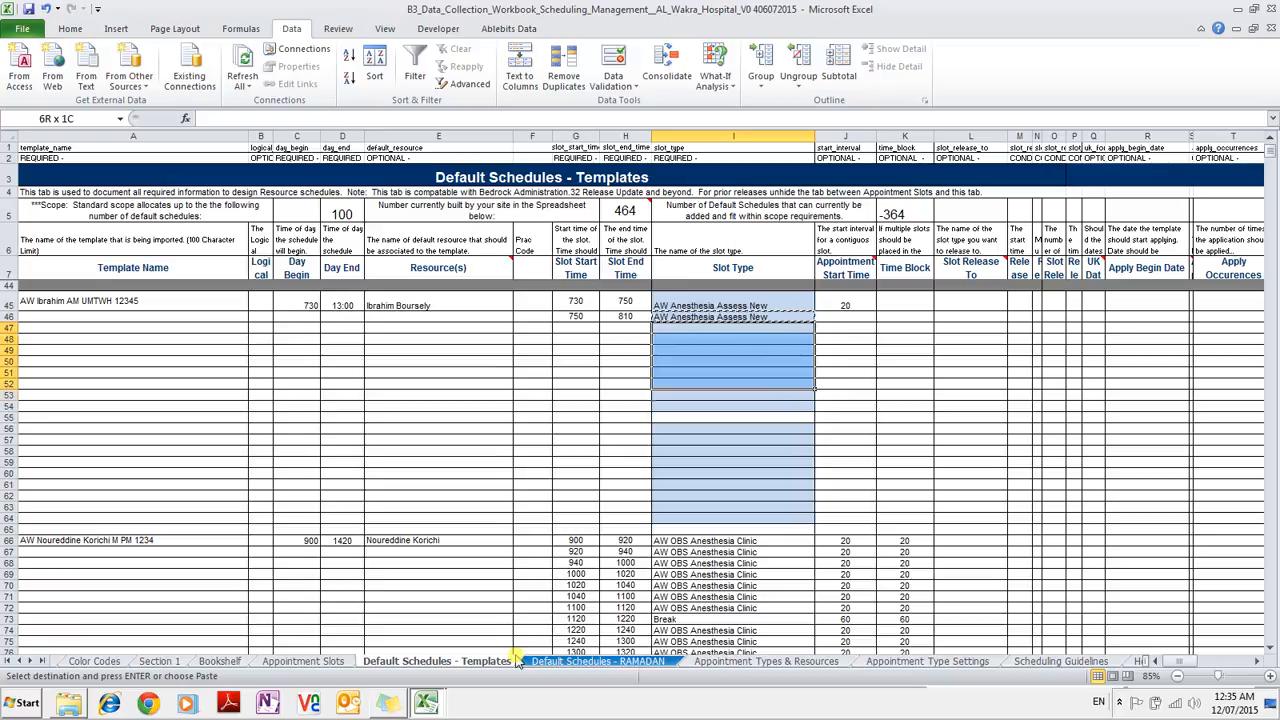
pyautogui.hotkey('ctrl', 'v')
pyautogui.press('Escape')
# Set 20 as the appointment start time in J46 and copy it down through J54.
pyautogui.press('Up')
pyautogui.press('Right')
pyautogui.write('20')
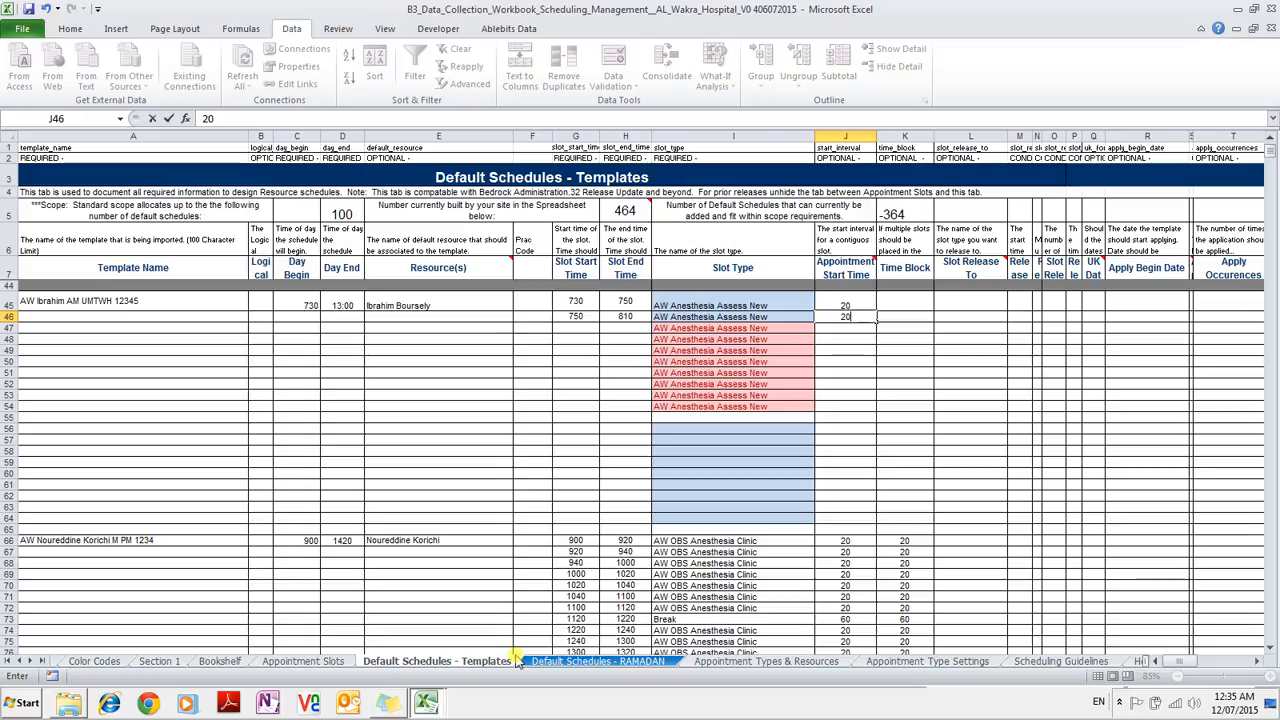
pyautogui.press('Return')
pyautogui.press('Up')
pyautogui.write('c')
pyautogui.press('Return')
pyautogui.press('Up')
pyautogui.write('20')
pyautogui.press('Return')
pyautogui.press('Up')
pyautogui.hotkey('ctrl', 'c')
pyautogui.press('Down')
pyautogui.hotkey('shift', 'Down')
pyautogui.hotkey('shift', 'Down')
pyautogui.hotkey('shift', 'Down')
pyautogui.hotkey('shift', 'Down')
pyautogui.hotkey('shift', 'Down')
pyautogui.hotkey('shift', 'Down')
pyautogui.hotkey('shift', 'Down')
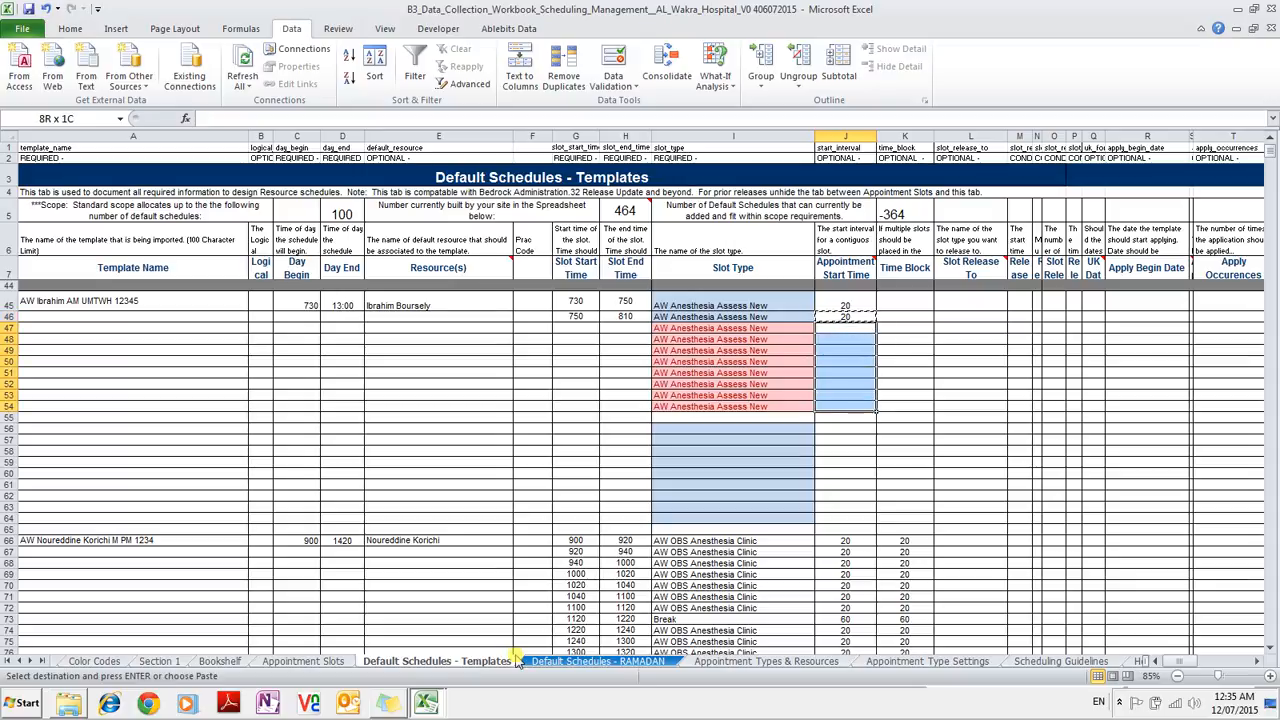
pyautogui.hotkey('ctrl', 'v')
pyautogui.press('Escape')
pyautogui.press('Left')
pyautogui.press('Left')
pyautogui.press('Left')
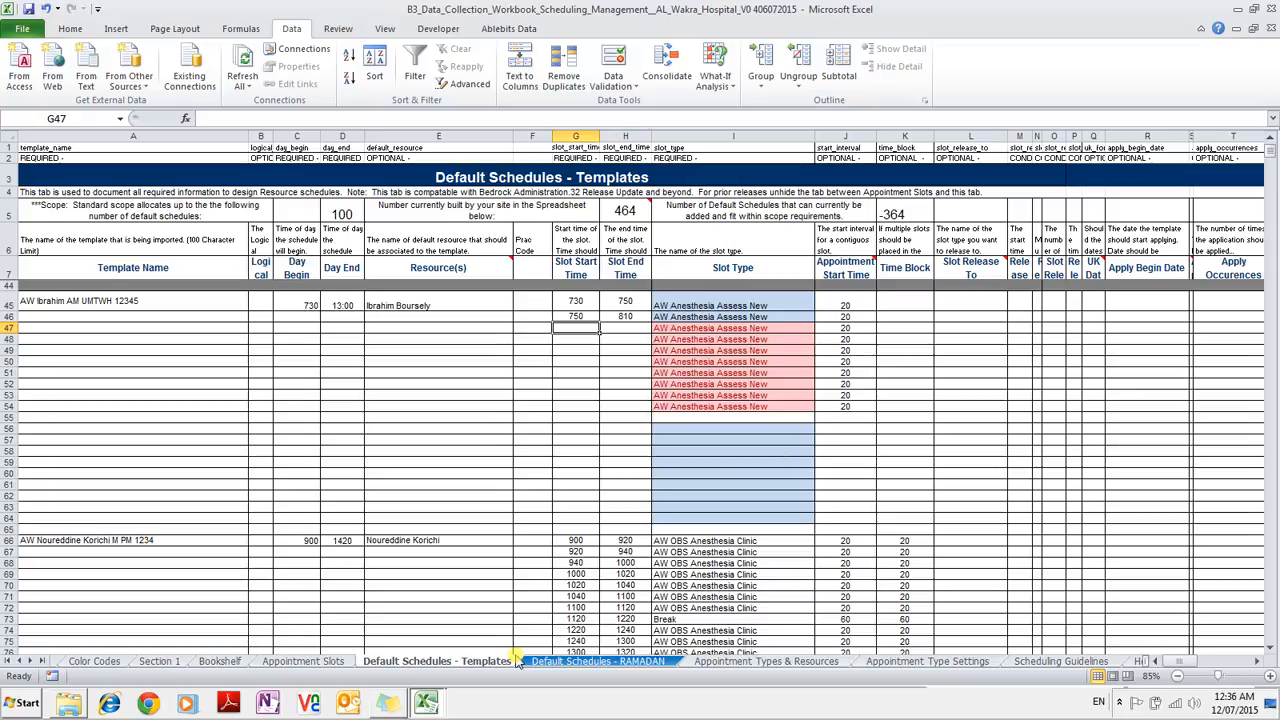
# Enter 20-minute slot times 810–830, 830–850, 850–910 and 910–930 in rows 47–50.
pyautogui.write('810')
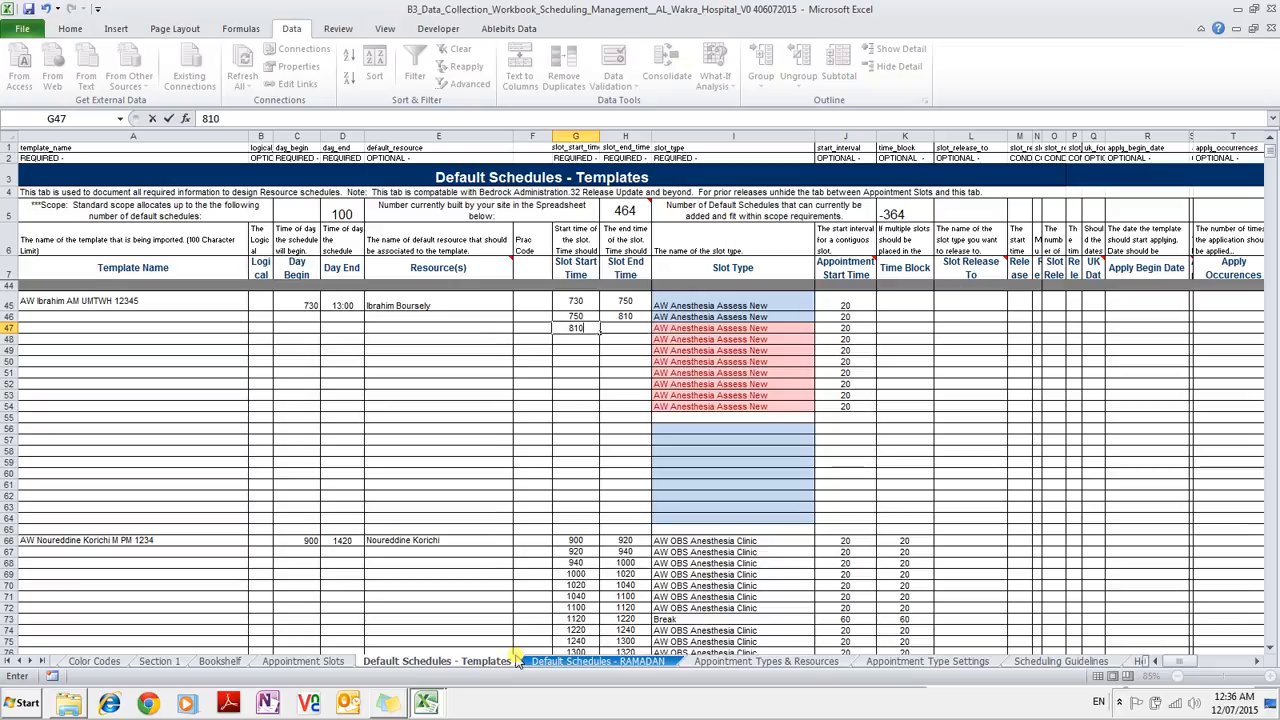
pyautogui.press('Tab')
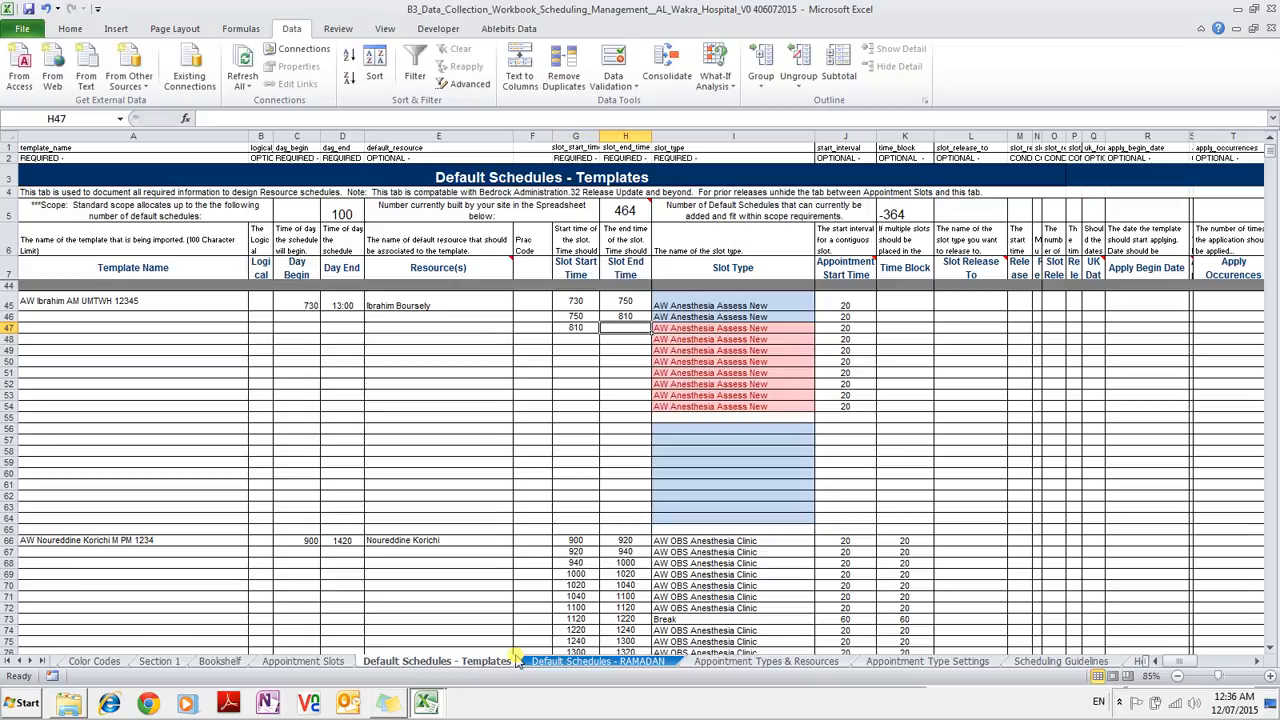
pyautogui.write('0830')
pyautogui.press('Return')
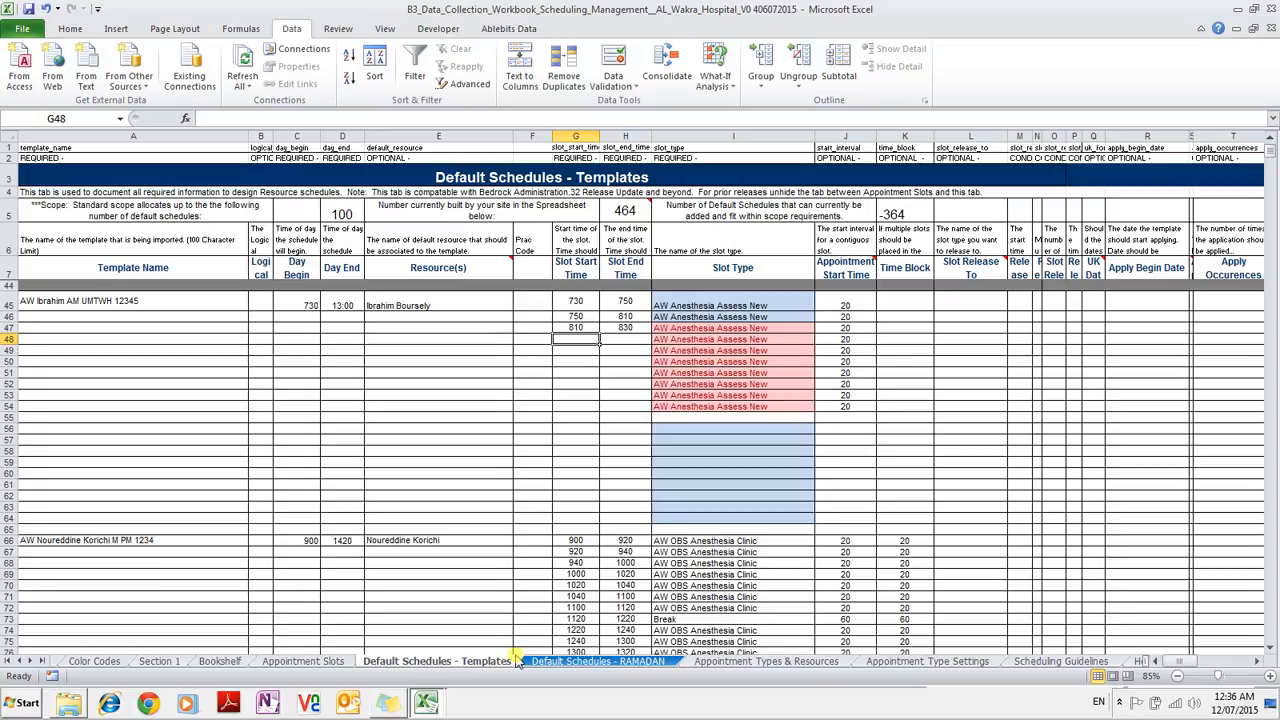
pyautogui.write('830')
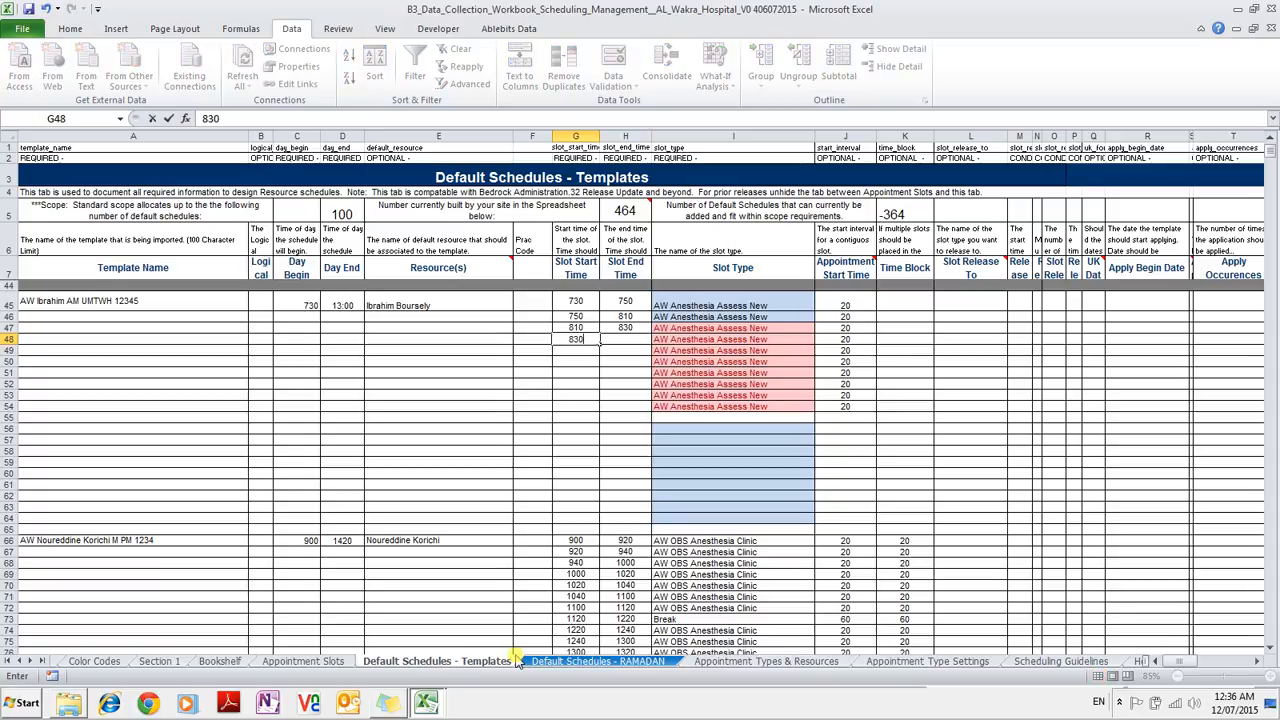
pyautogui.press('Tab')
pyautogui.write('850')
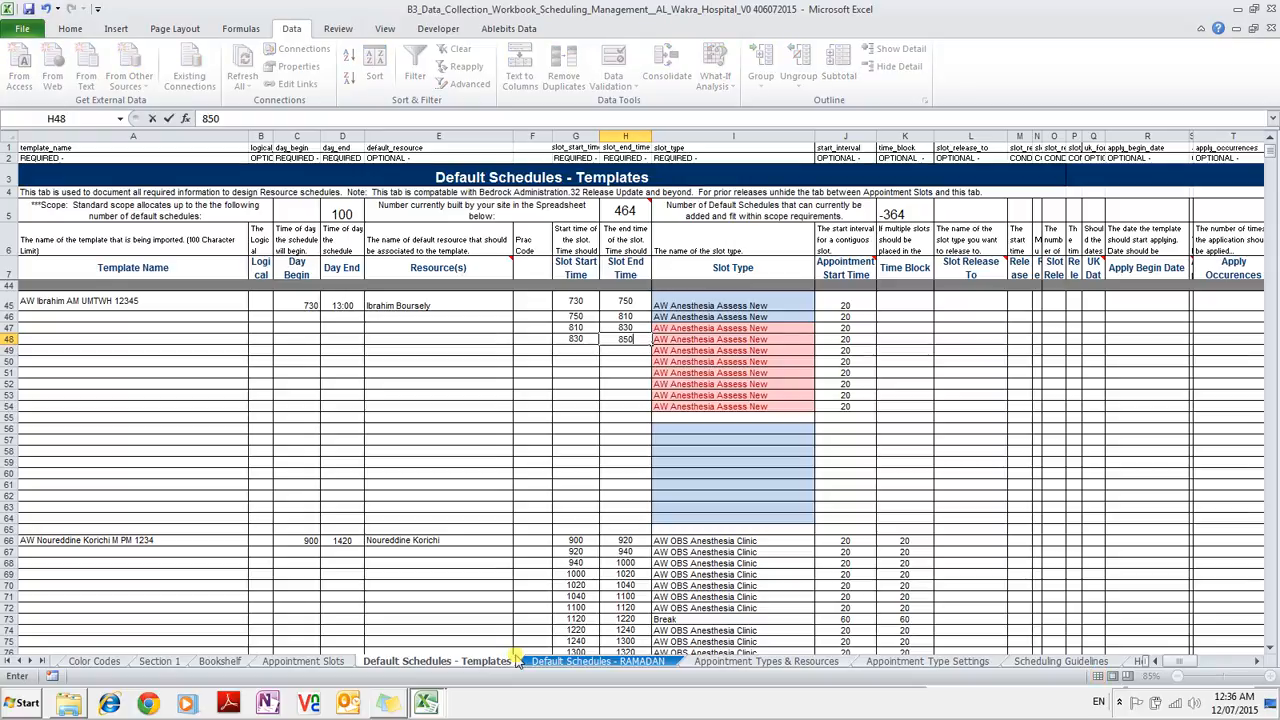
pyautogui.press('Return')
pyautogui.press('Left')
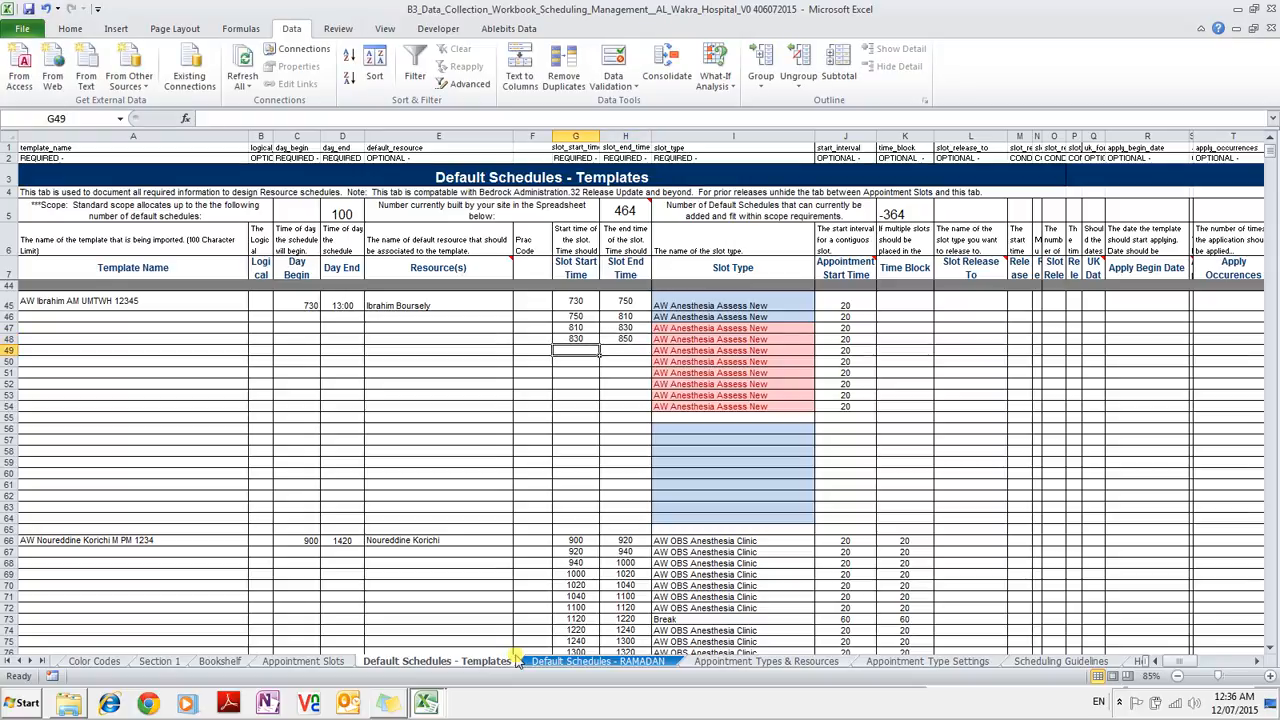
pyautogui.write('850')
pyautogui.press('Tab')
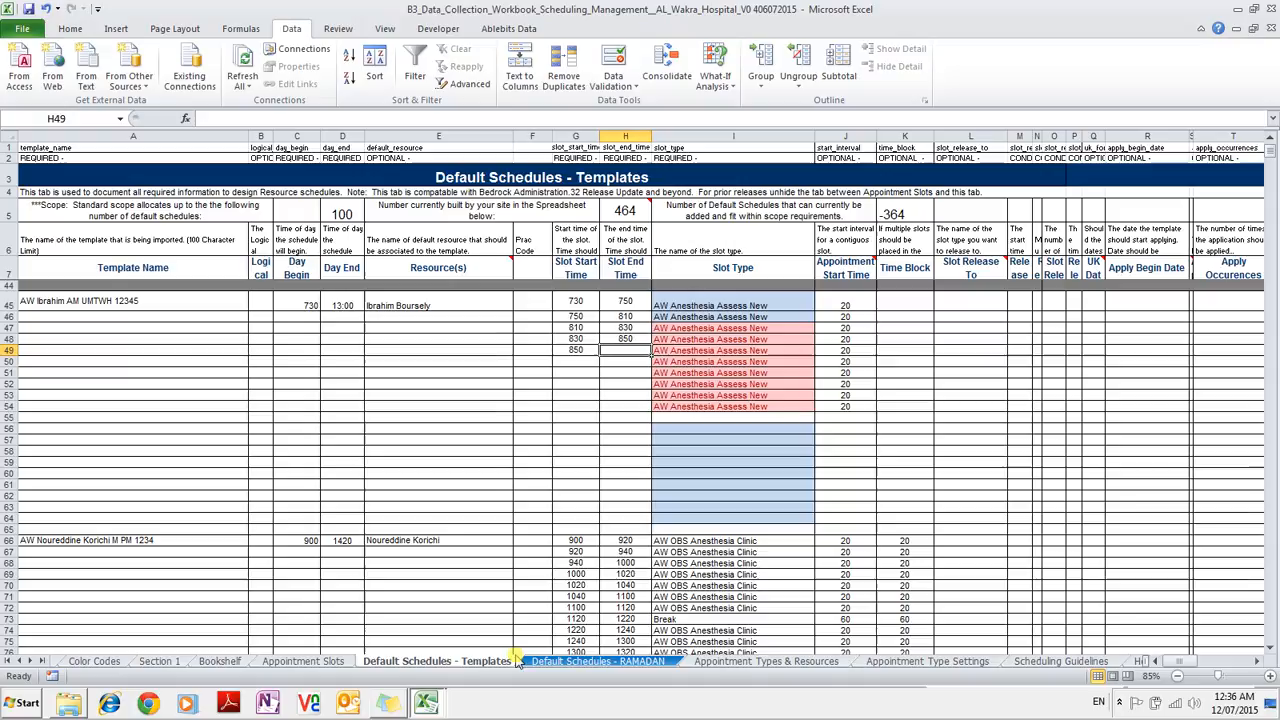
pyautogui.write('0910')
pyautogui.press('Return')
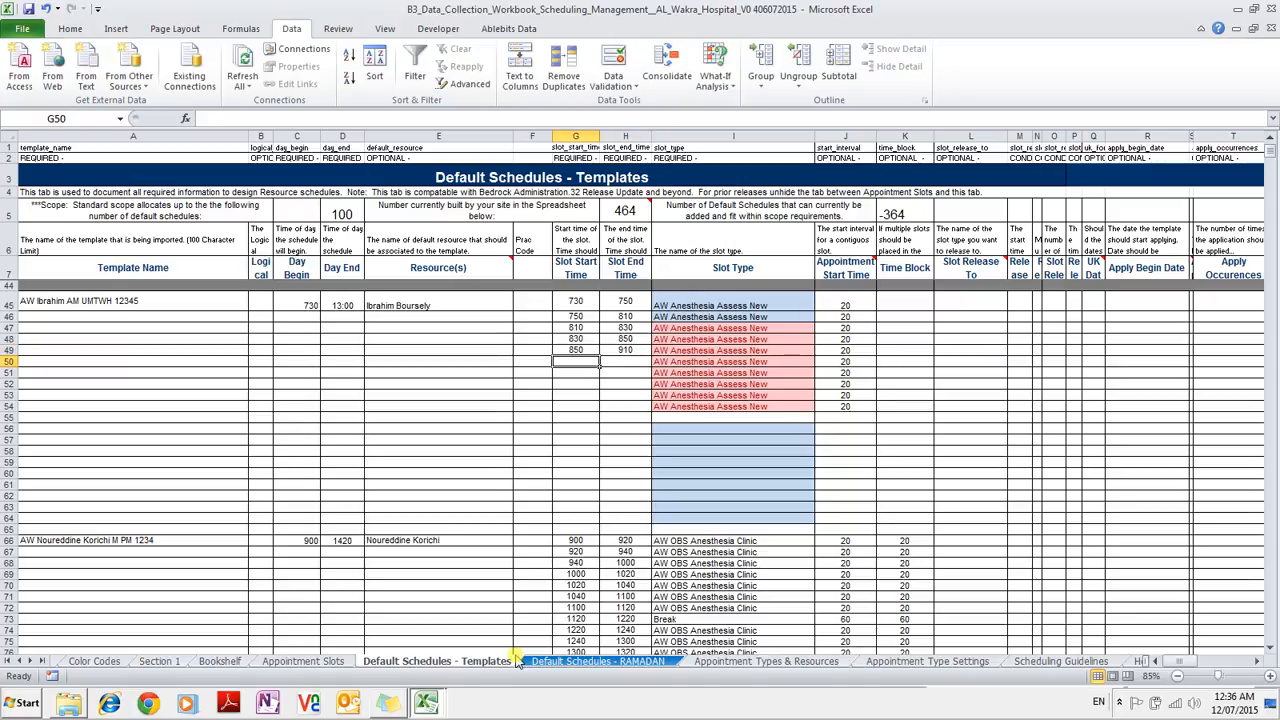
pyautogui.write('910')
pyautogui.press('Tab')
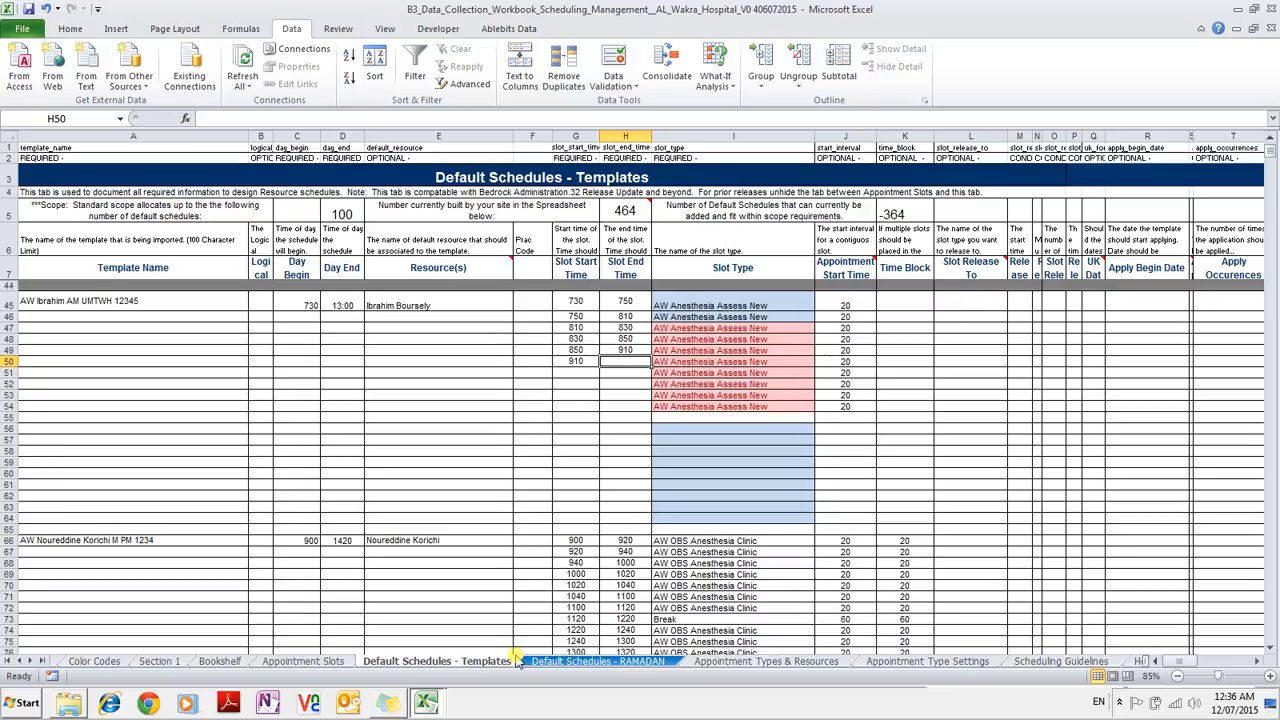
pyautogui.write('930')
pyautogui.press('Return')
pyautogui.press('Return')
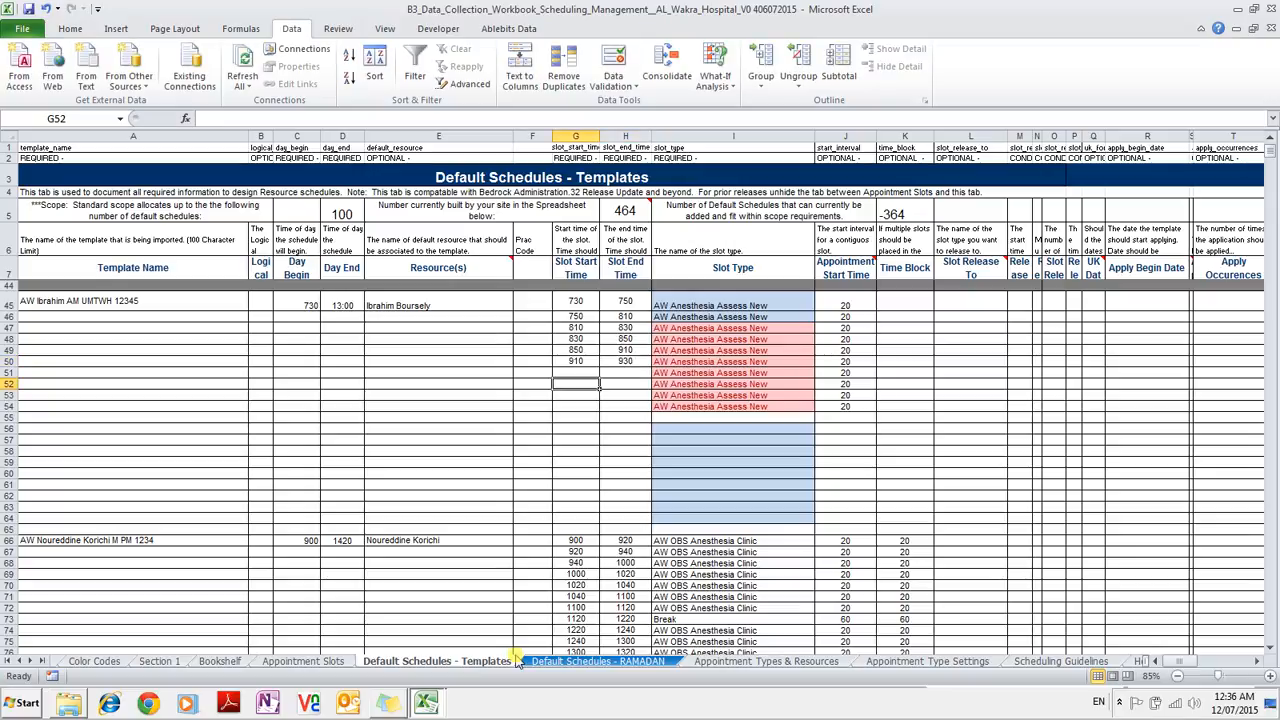
# Enter slot times 930–950, 950–1010, 1010–1030 and 1030–1050 in rows 51–54, correcting row 53's end to 1030.
pyautogui.press('Up')
pyautogui.write('930')
pyautogui.press('Tab')
pyautogui.write('950')
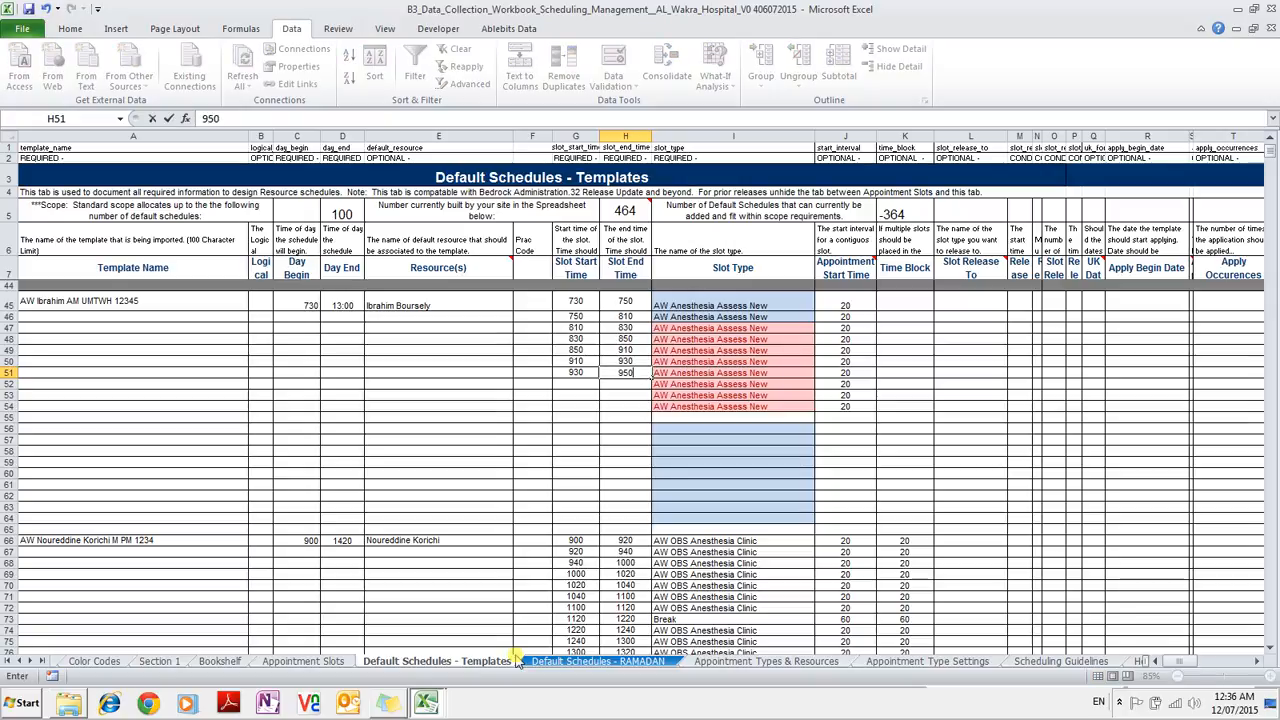
pyautogui.press('Return')
pyautogui.write('950')
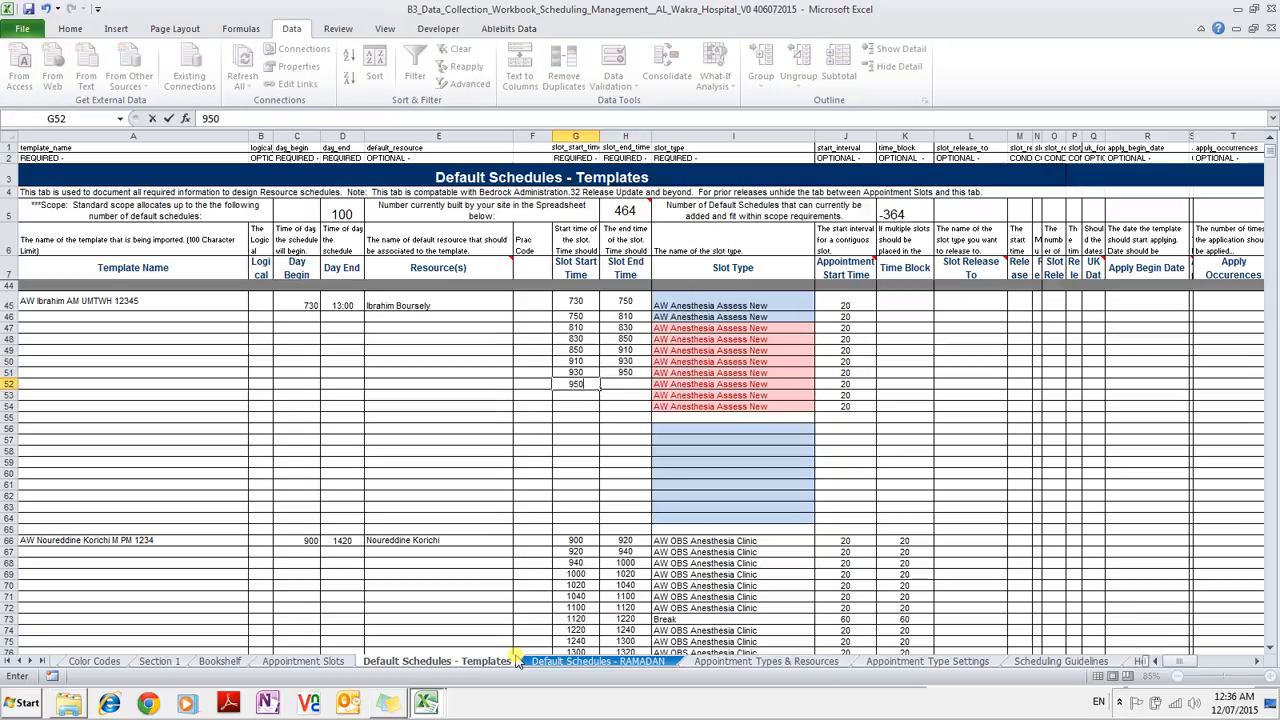
pyautogui.press('Tab')
pyautogui.write('1010')
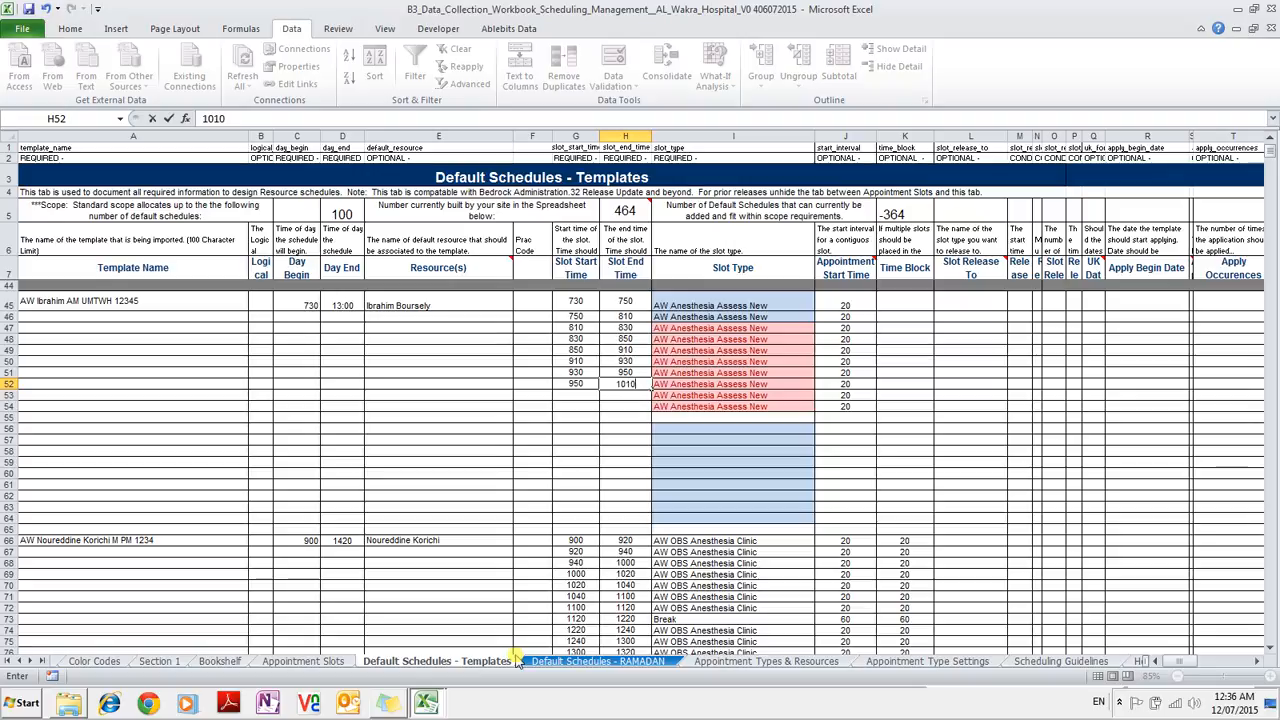
pyautogui.press('Return')
pyautogui.write('1010')
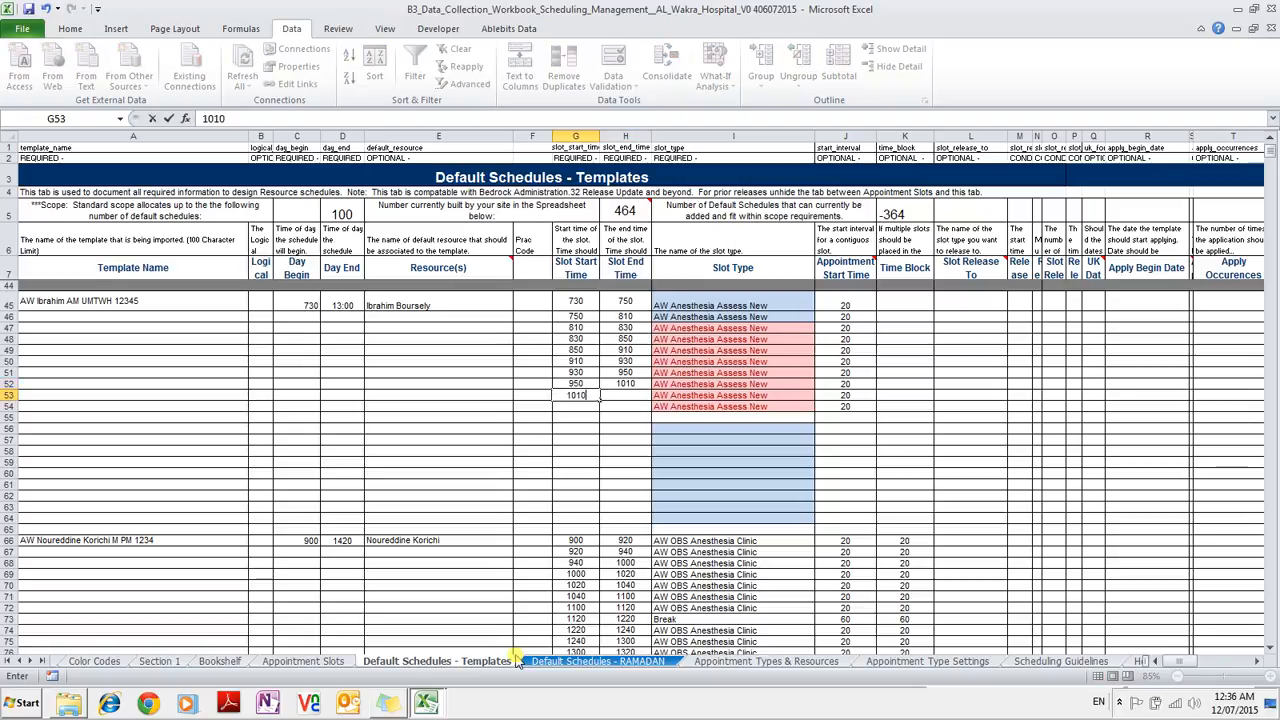
pyautogui.press('Tab')
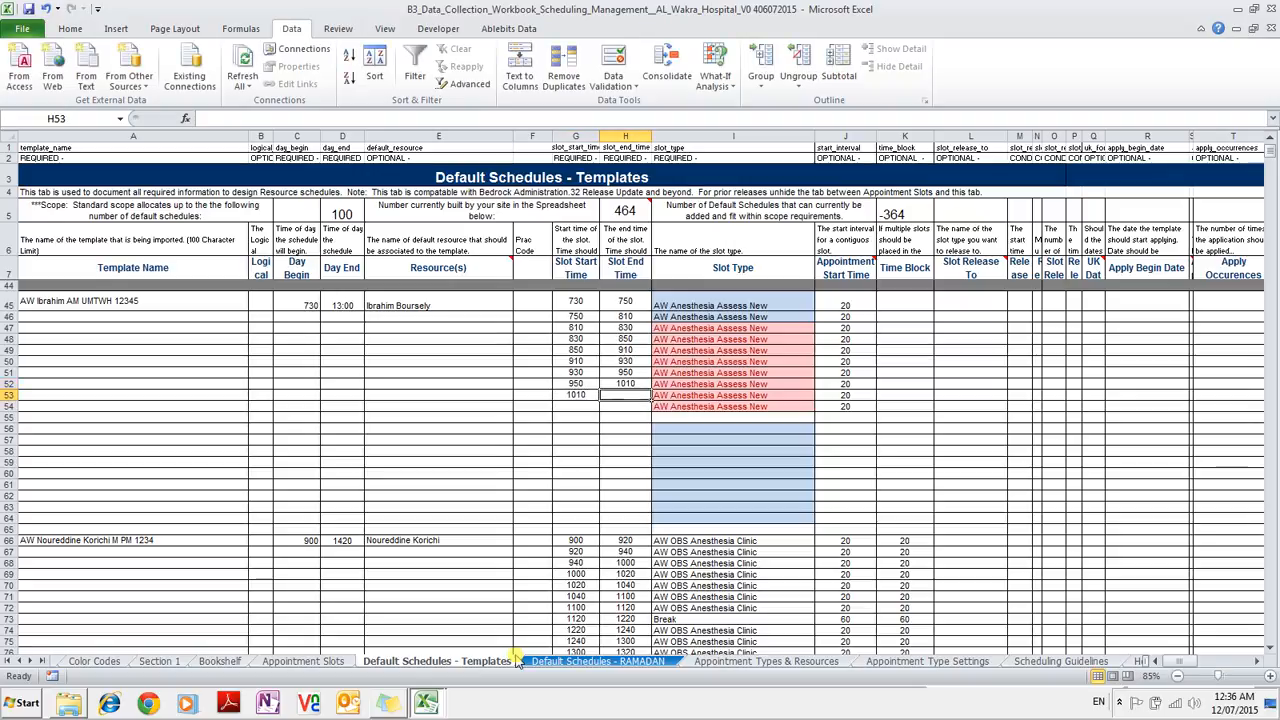
pyautogui.write('1020')
pyautogui.press('Return')
pyautogui.write('1020')
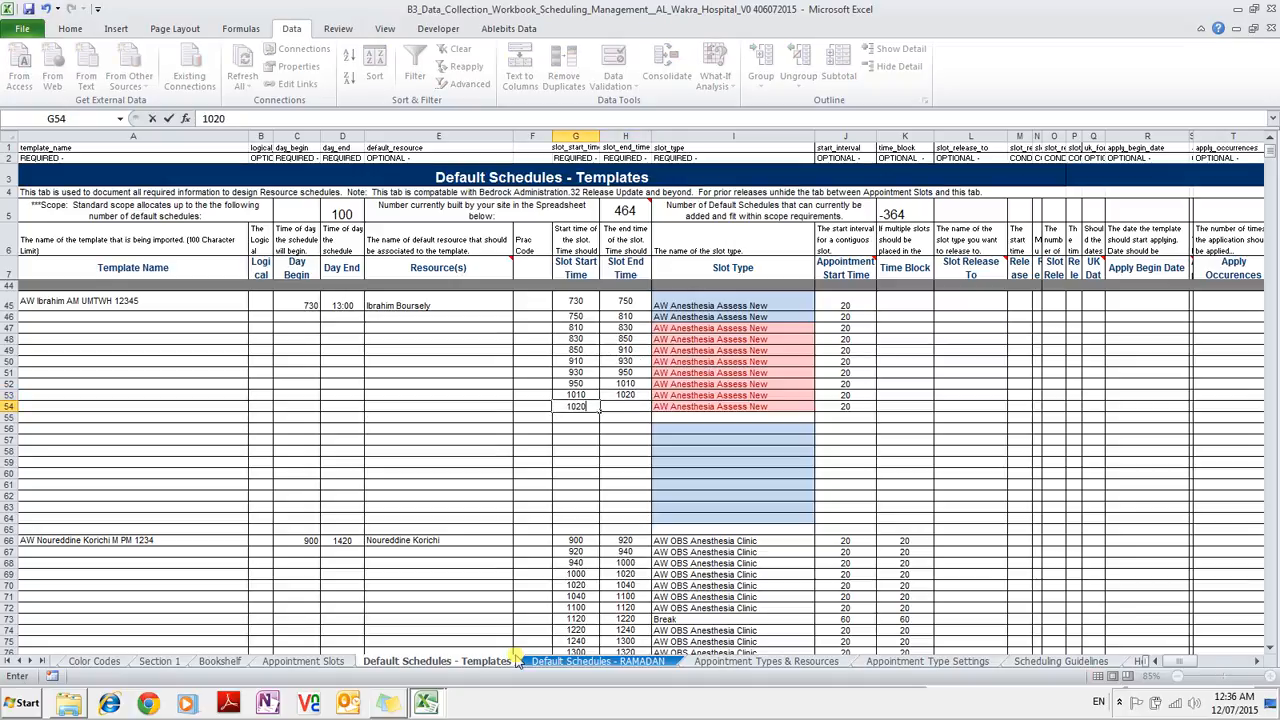
pyautogui.press('Tab')
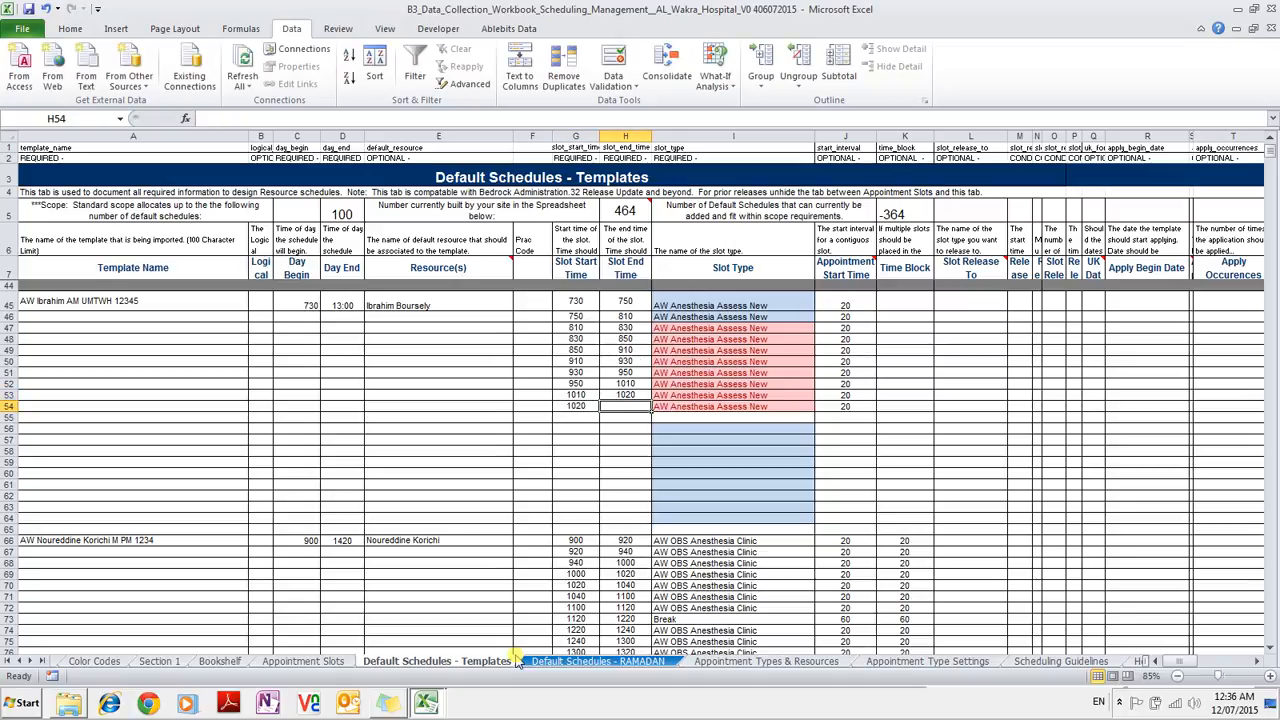
pyautogui.press('Up')
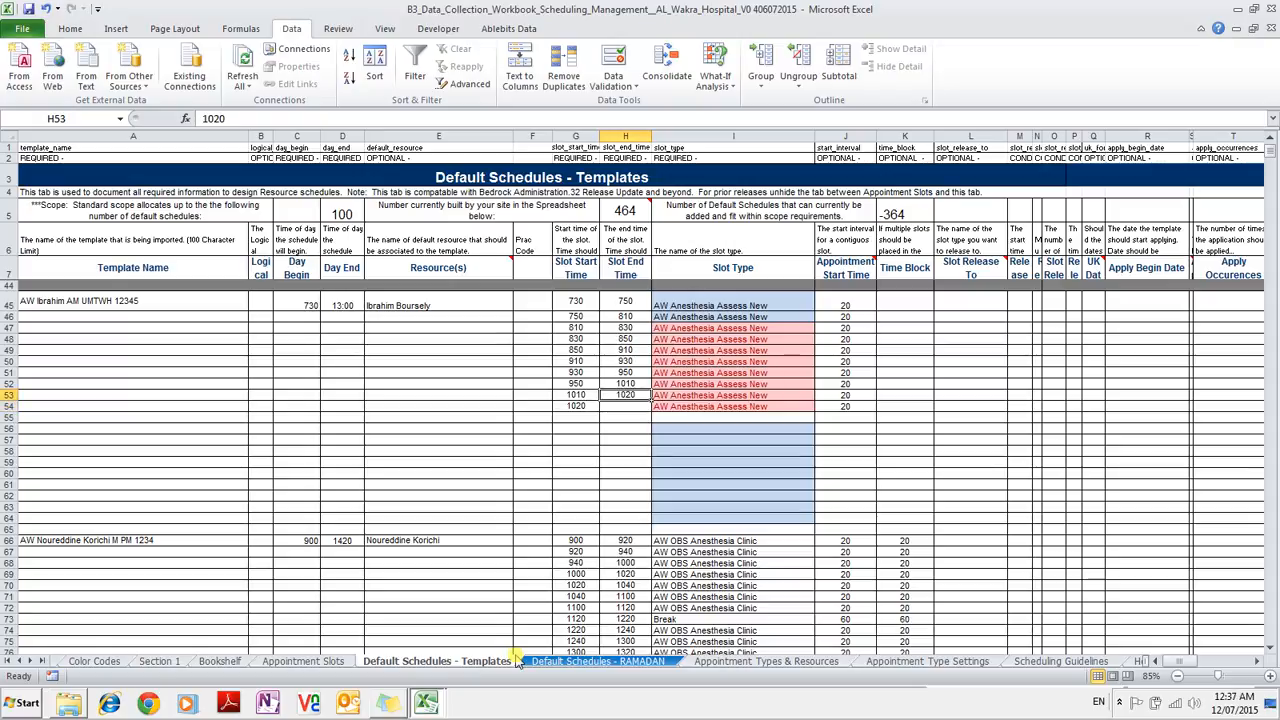
pyautogui.write('1030')
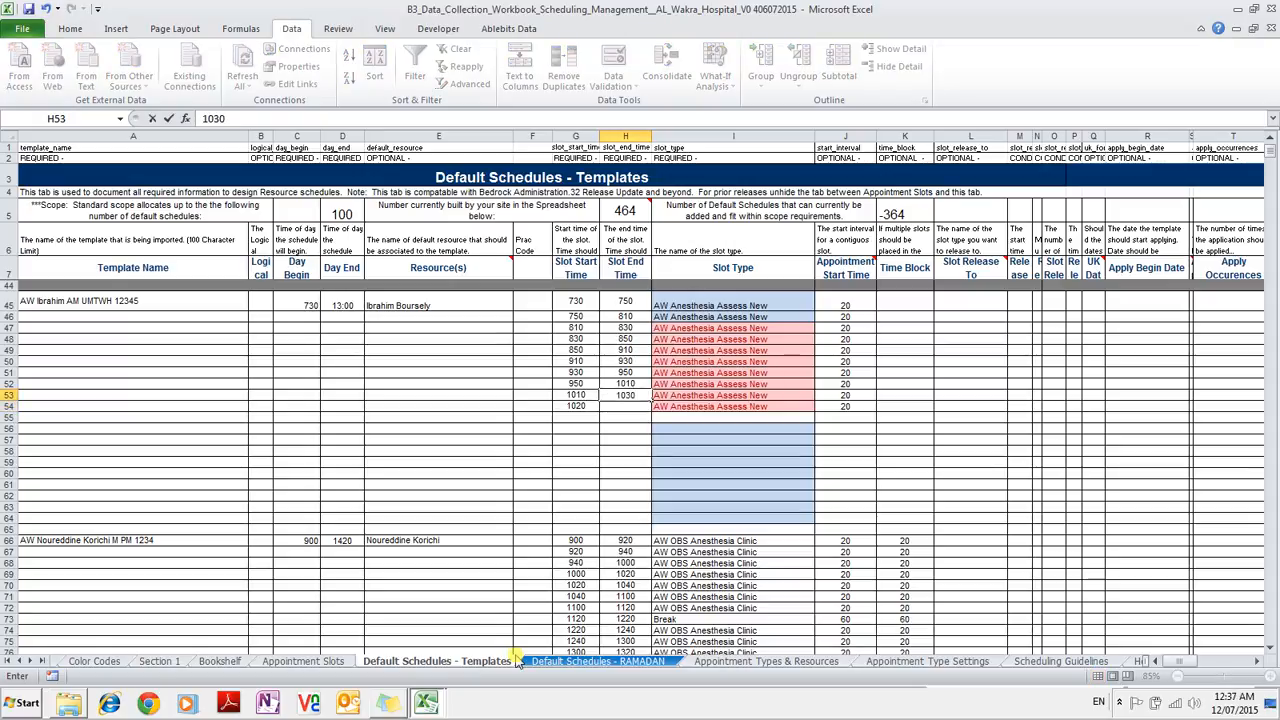
pyautogui.press('Return')
pyautogui.press('Left')
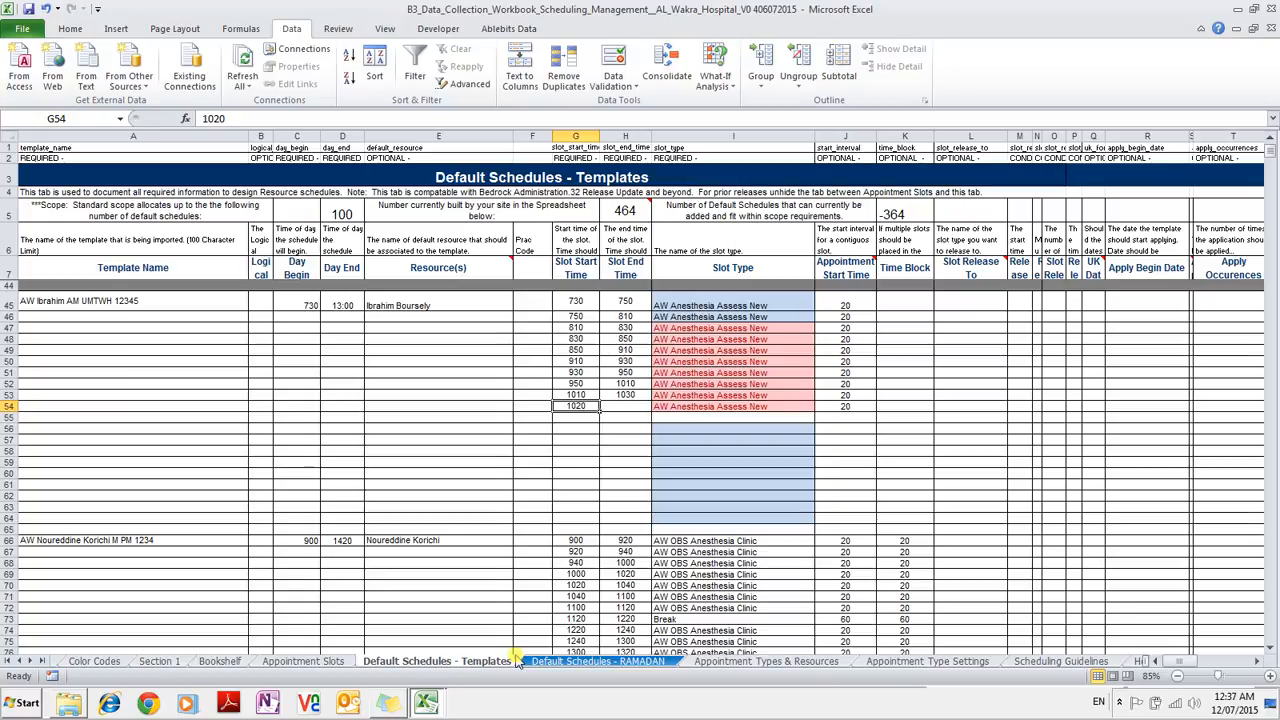
pyautogui.write('1030')
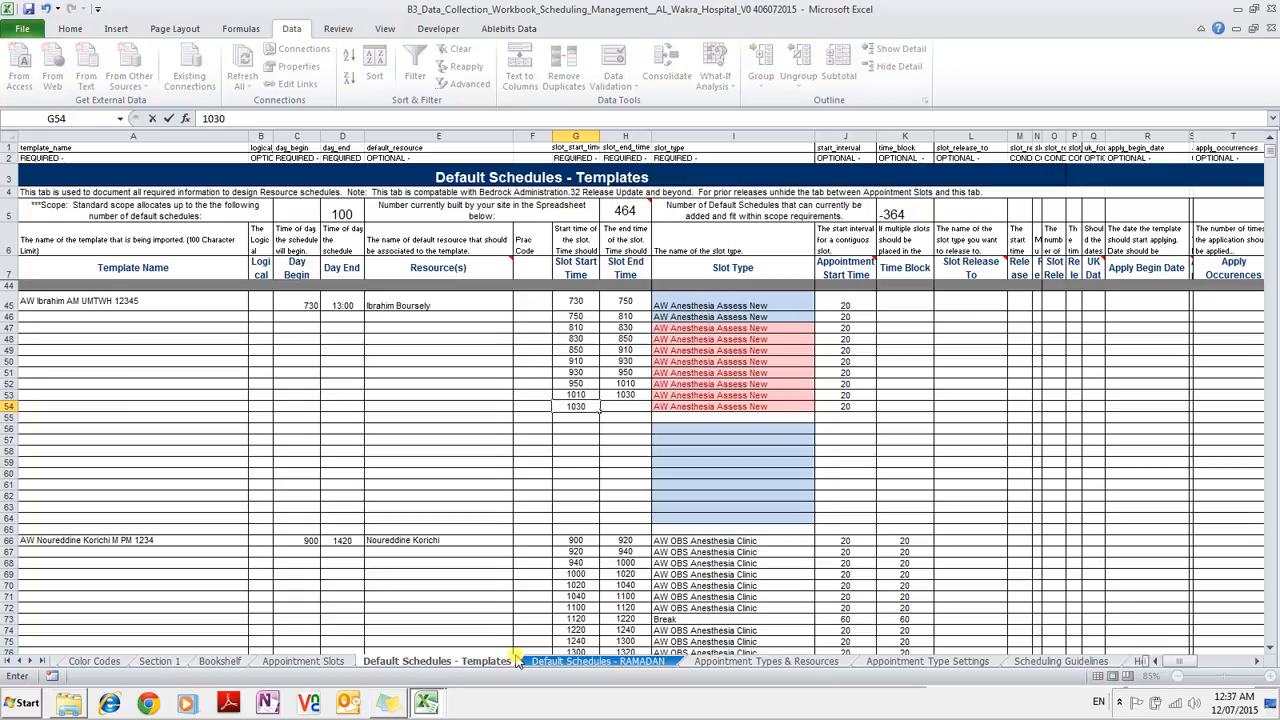
pyautogui.press('Tab')
pyautogui.write('1050')
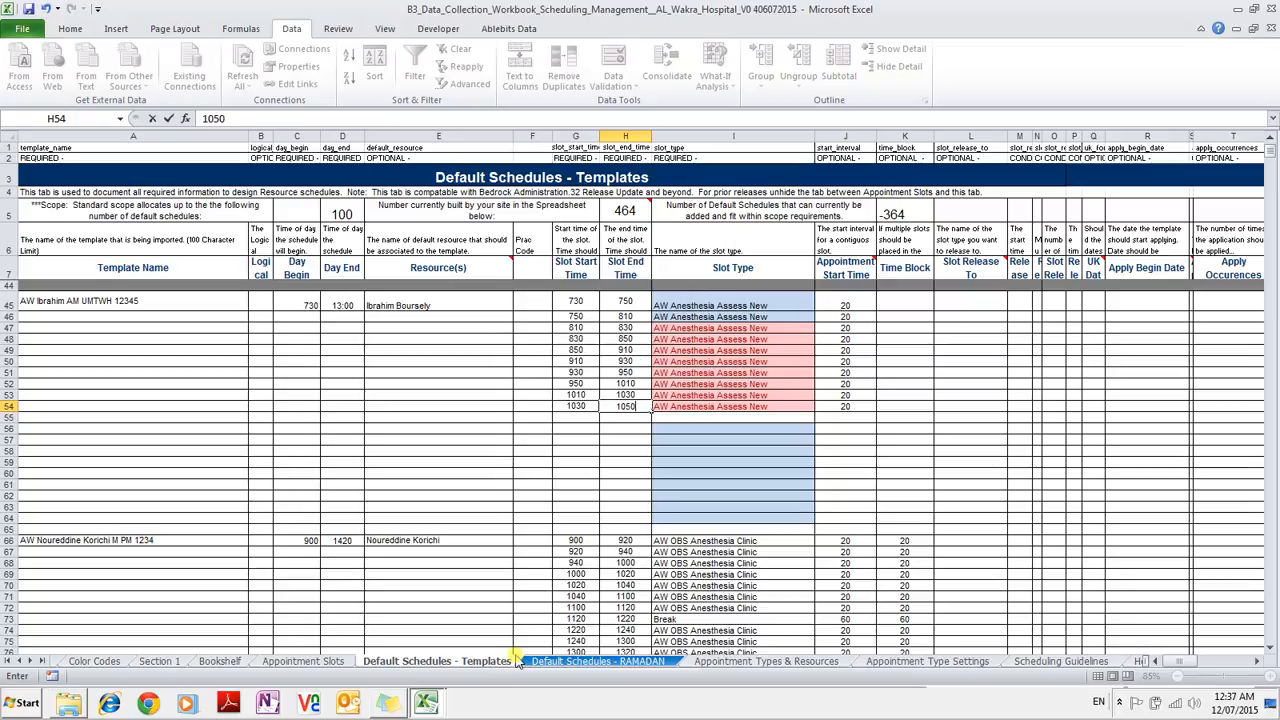
pyautogui.press('Return')
# Add row 55 as a 1050–1130 Break with interval 40.
pyautogui.write('1050')
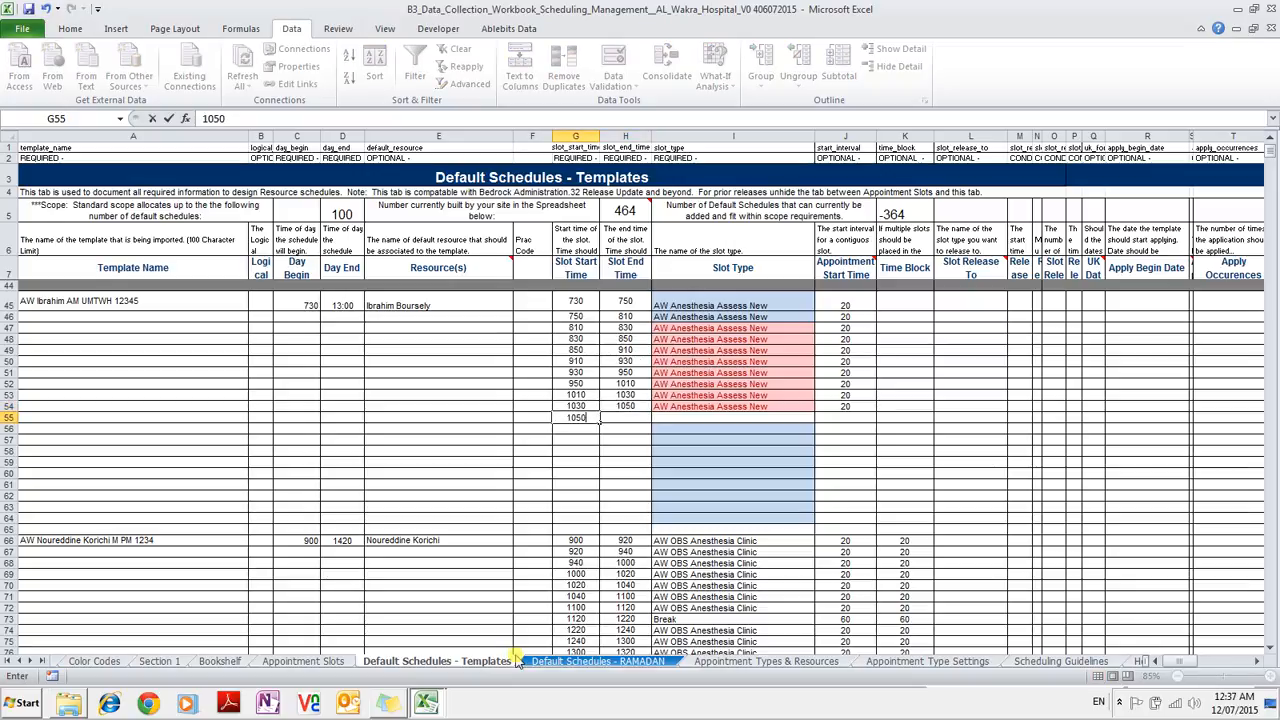
pyautogui.press('Tab')
pyautogui.write('1130')
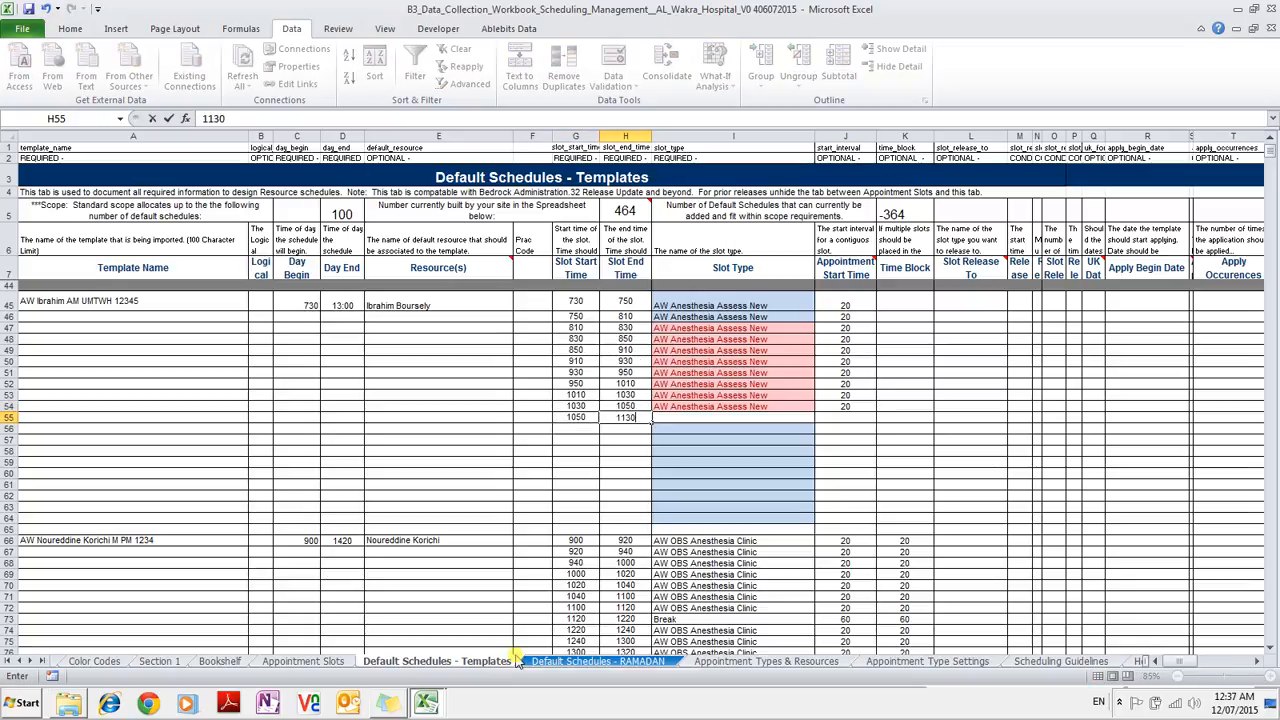
pyautogui.press('Tab')
pyautogui.write('Break')
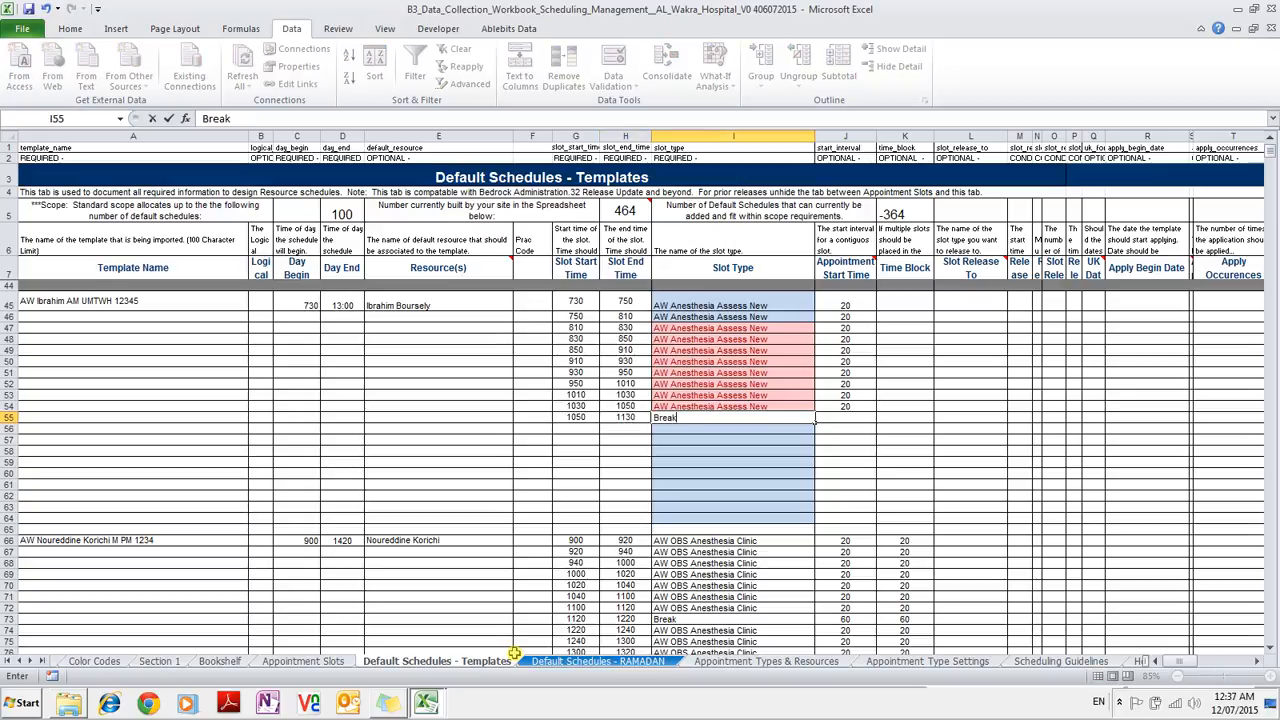
pyautogui.press('Tab')
pyautogui.write('40')
pyautogui.press('Return')
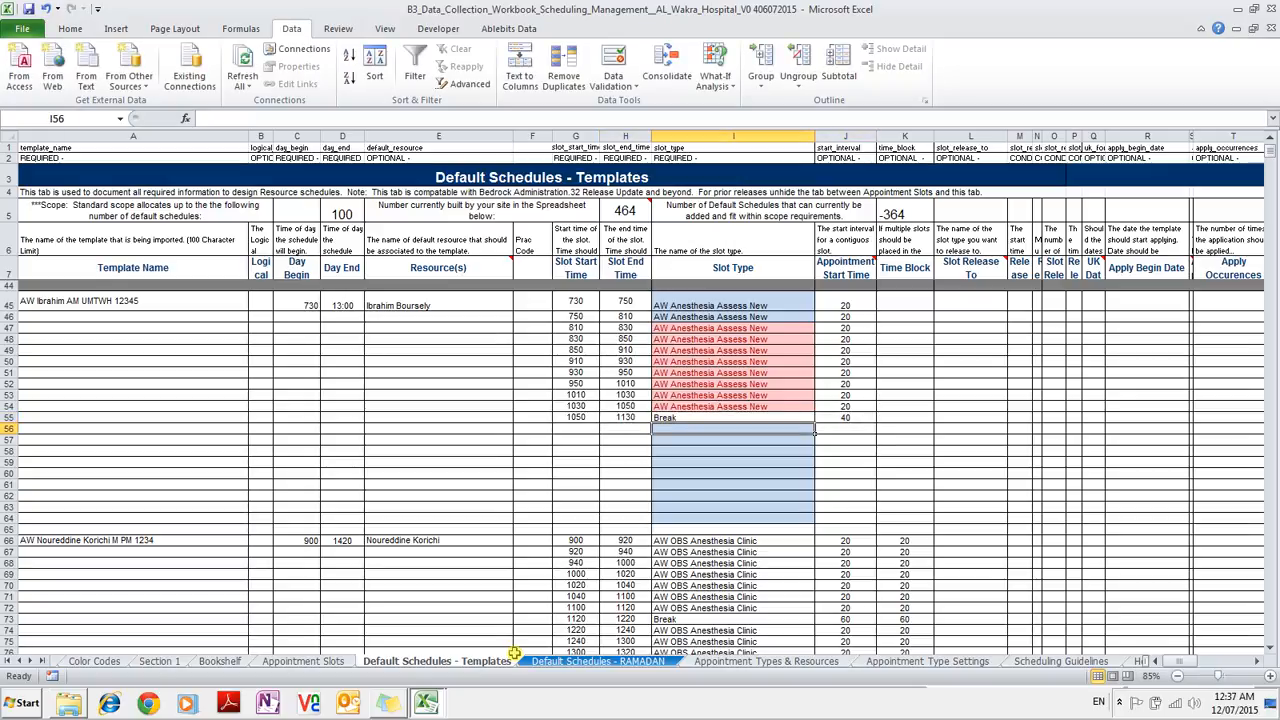
# Copy AW Anesthesia Assess FU from the Appointment Slots sheet into the Slot Type cells of rows 56–64.
pyautogui.click(340, 662)
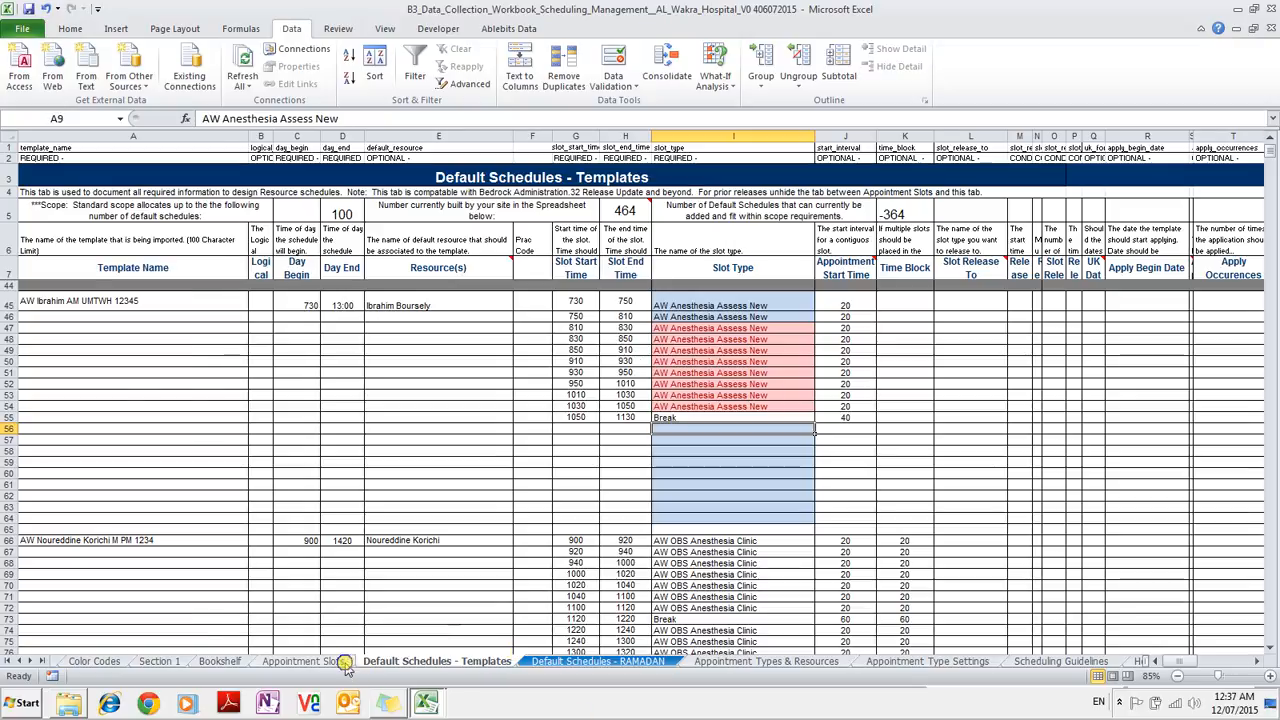
pyautogui.press('Return')
pyautogui.hotkey('ctrl', 'c')
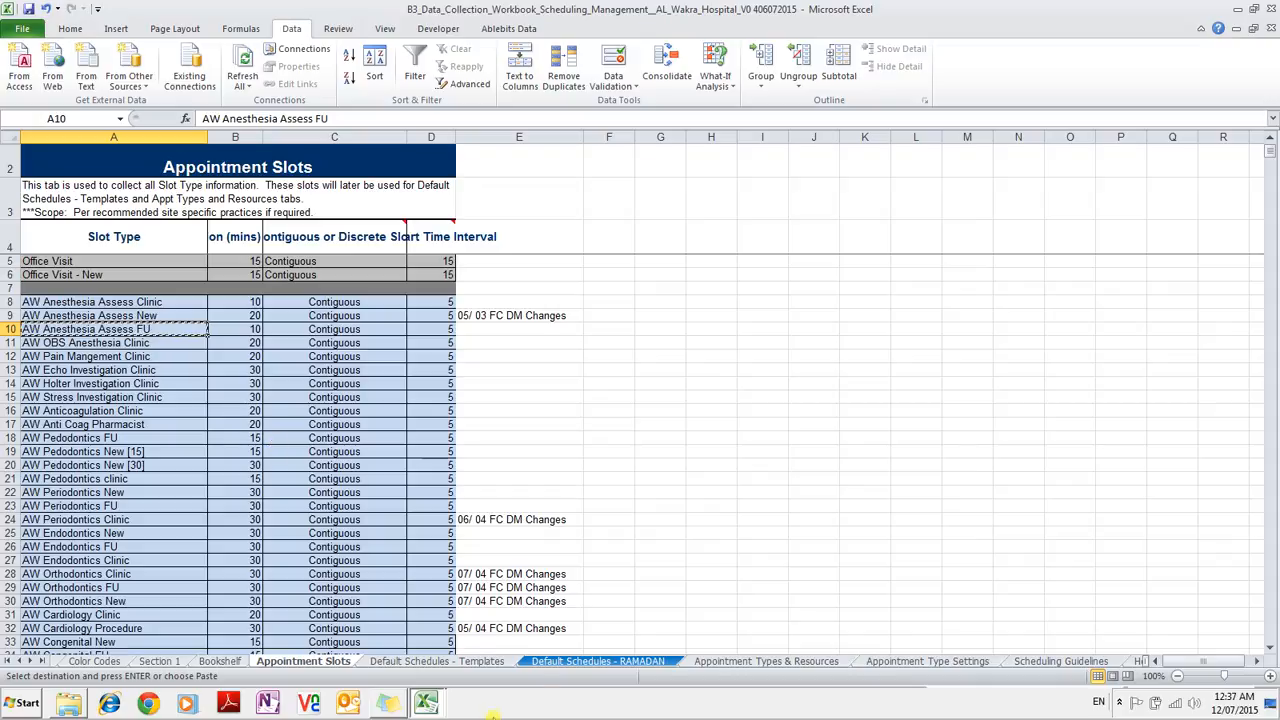
pyautogui.click(488, 663)
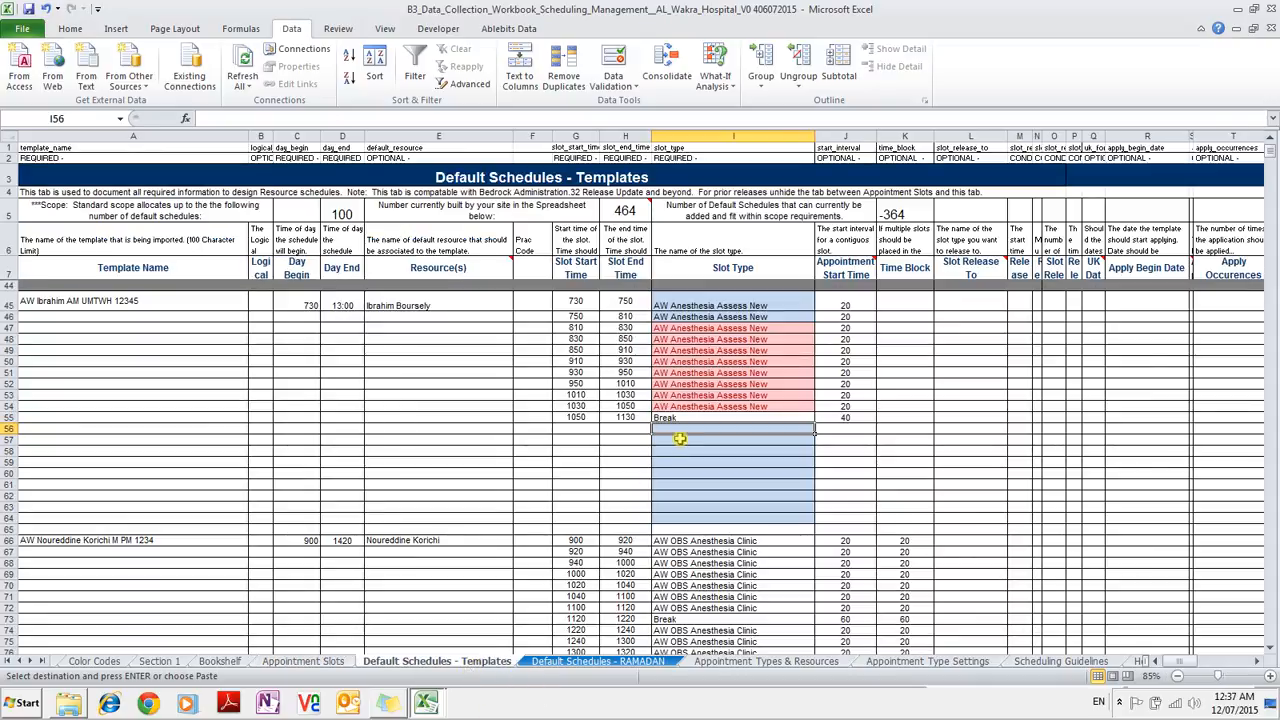
pyautogui.hotkey('ctrl', 'v')
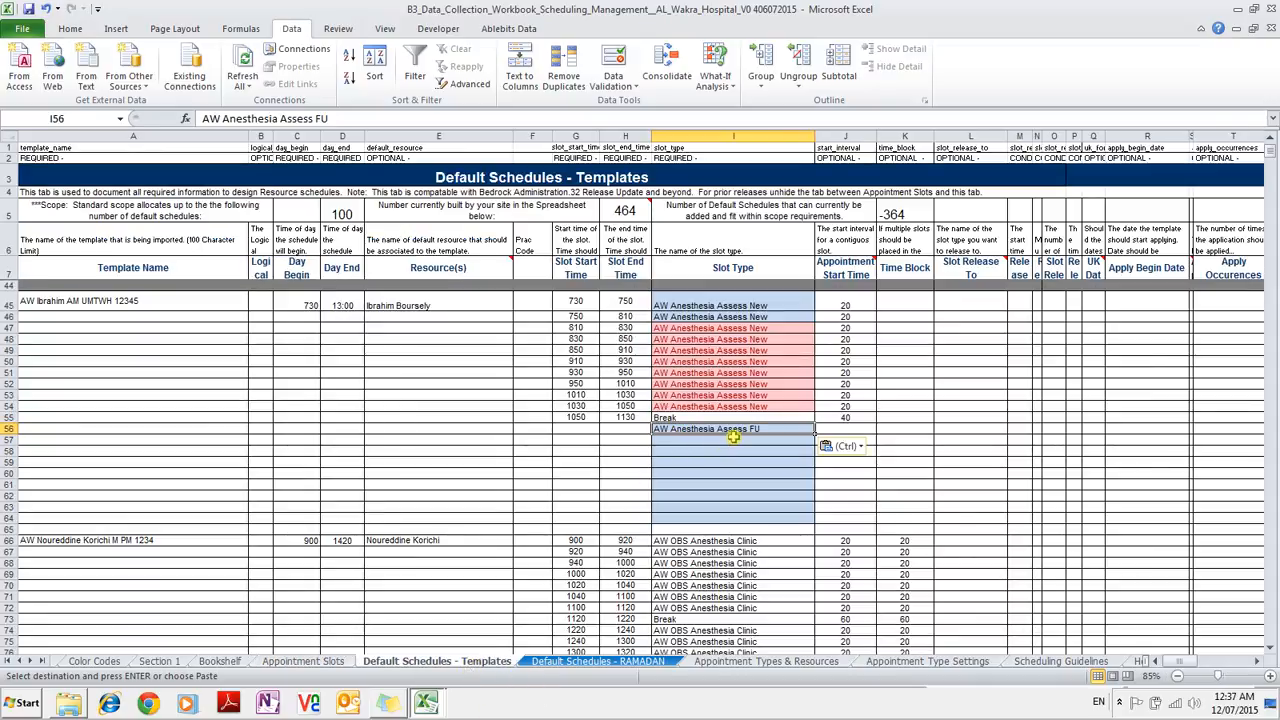
pyautogui.hotkey('ctrl', 'c')
pyautogui.click(733, 441)
pyautogui.press('Up')
pyautogui.press('Down')
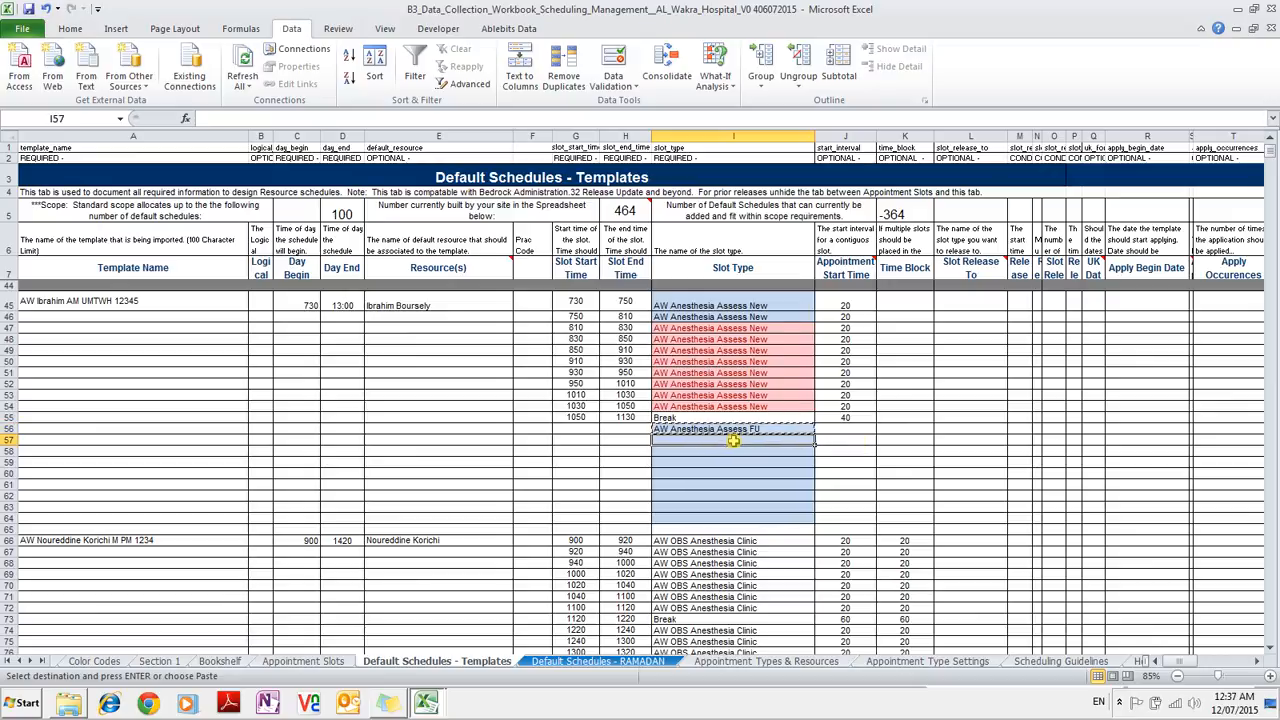
pyautogui.hotkey('shift', 'Down')
pyautogui.hotkey('shift', 'Down')
pyautogui.hotkey('shift', 'Down')
pyautogui.hotkey('shift', 'Down')
pyautogui.hotkey('shift', 'Down')
pyautogui.hotkey('shift', 'Down')
pyautogui.hotkey('shift', 'Down')
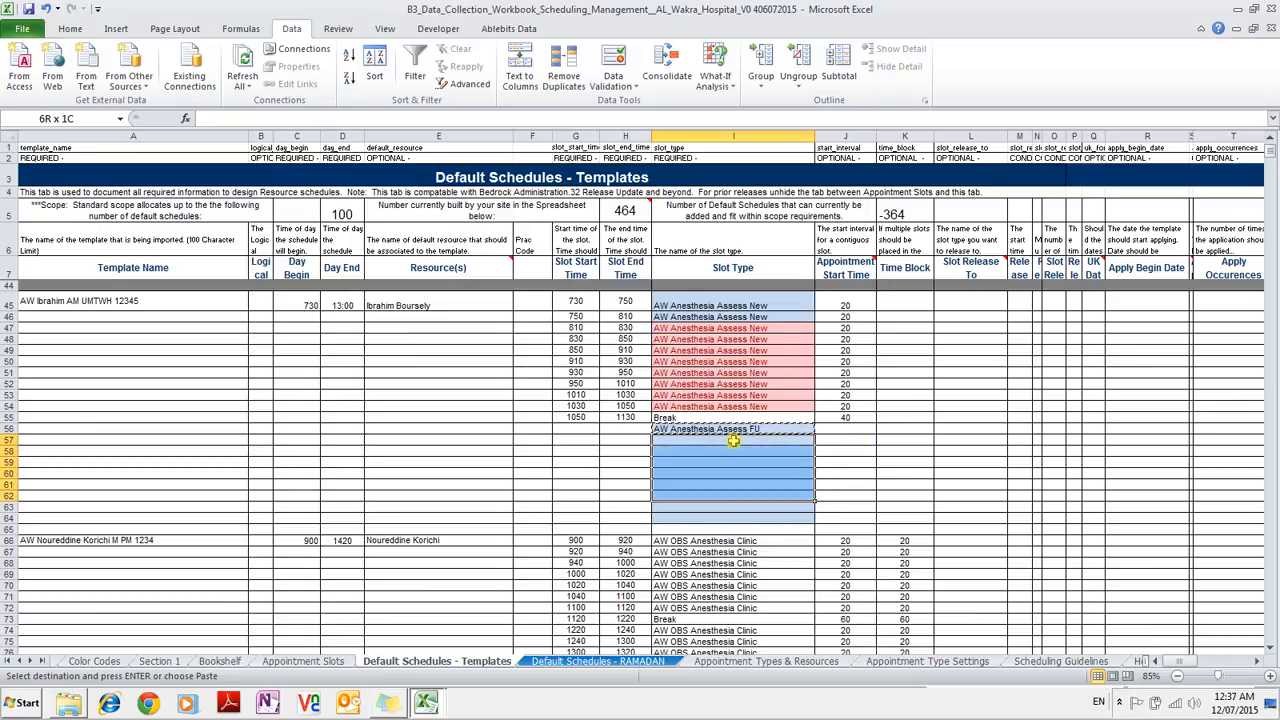
pyautogui.hotkey('ctrl', 'v')
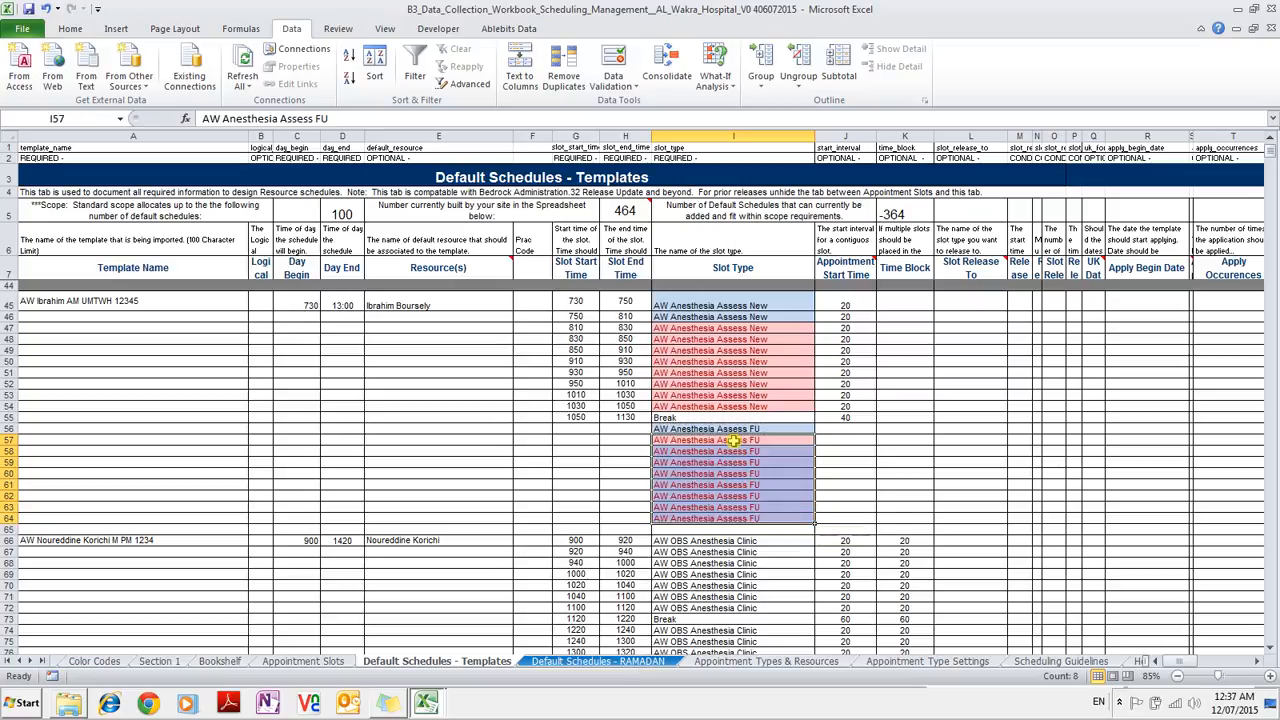
# Give rows 56–64 an appointment start interval of 10.
pyautogui.press('Right')
pyautogui.press('Up')
pyautogui.write('10')
pyautogui.press('Return')
pyautogui.press('Up')
pyautogui.hotkey('ctrl', 'c')
pyautogui.press('Down')
pyautogui.hotkey('shift', 'Down')
pyautogui.hotkey('shift', 'Down')
pyautogui.hotkey('shift', 'Down')
pyautogui.hotkey('shift', 'Down')
pyautogui.hotkey('shift', 'Down')
pyautogui.hotkey('shift', 'Down')
pyautogui.hotkey('shift', 'Down')
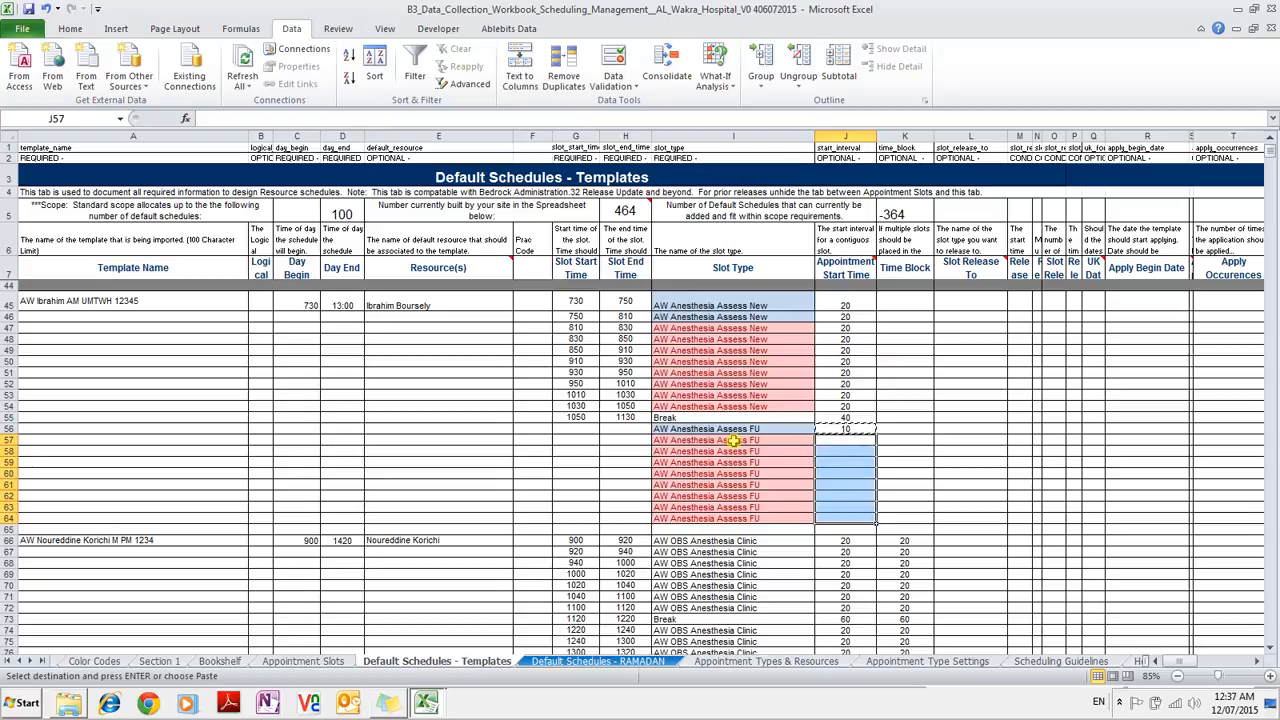
pyautogui.hotkey('ctrl', 'v')
pyautogui.press('Escape')
pyautogui.press('Left')
pyautogui.press('Left')
pyautogui.press('Up')
pyautogui.press('Left')
pyautogui.press('Up')
pyautogui.press('Right')
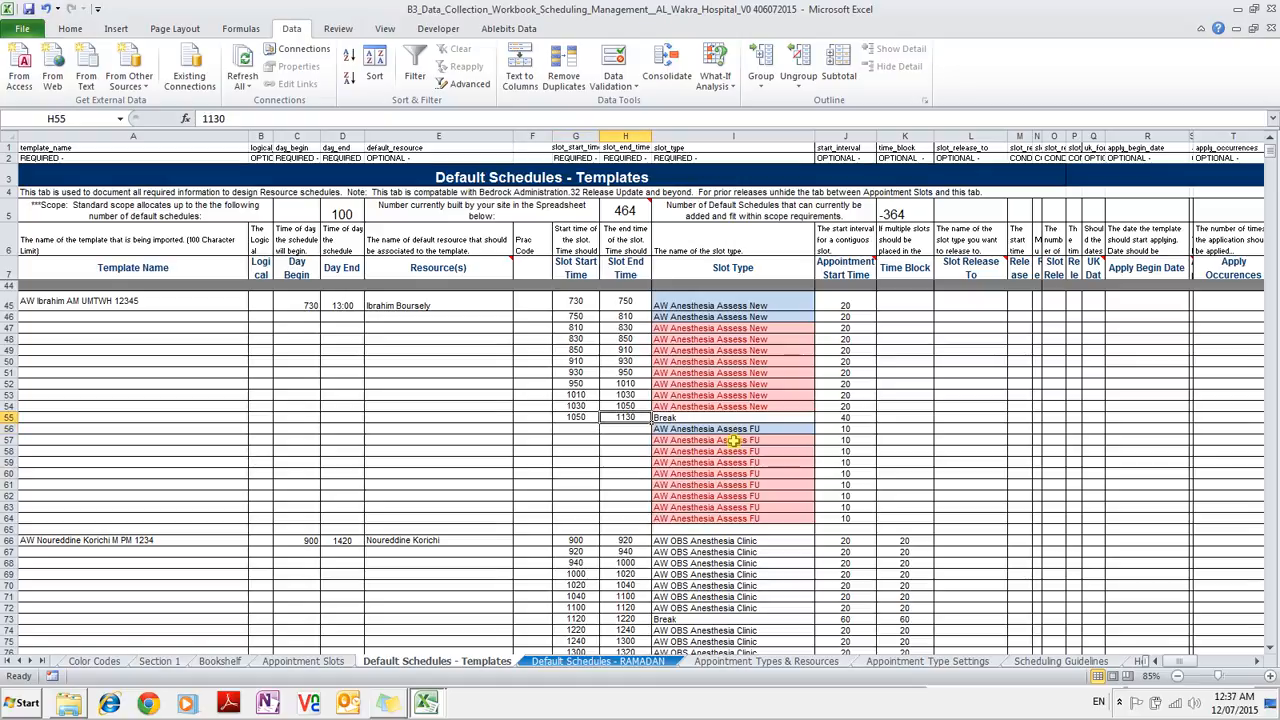
# Fill start times 1130, 1140, 1150 and 1200 into rows 56–59.
pyautogui.hotkey('ctrl', 'c')
pyautogui.press('Down')
pyautogui.press('Left')
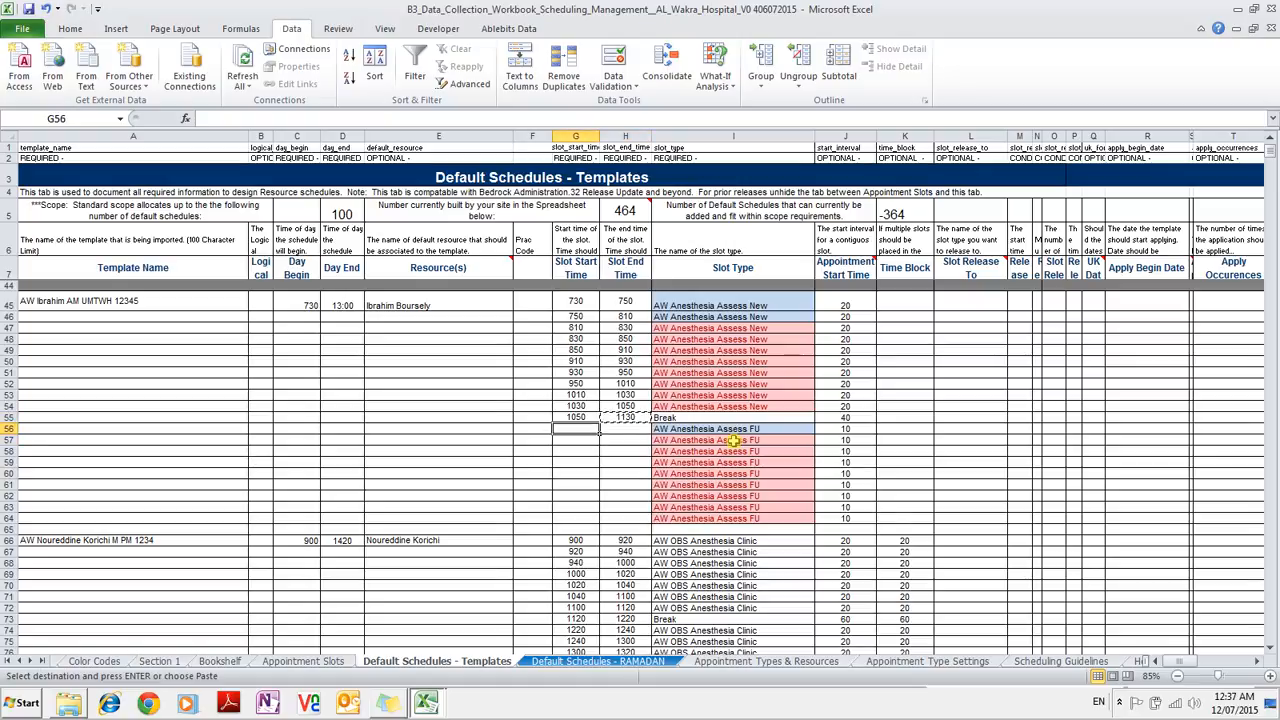
pyautogui.hotkey('ctrl', 'v')
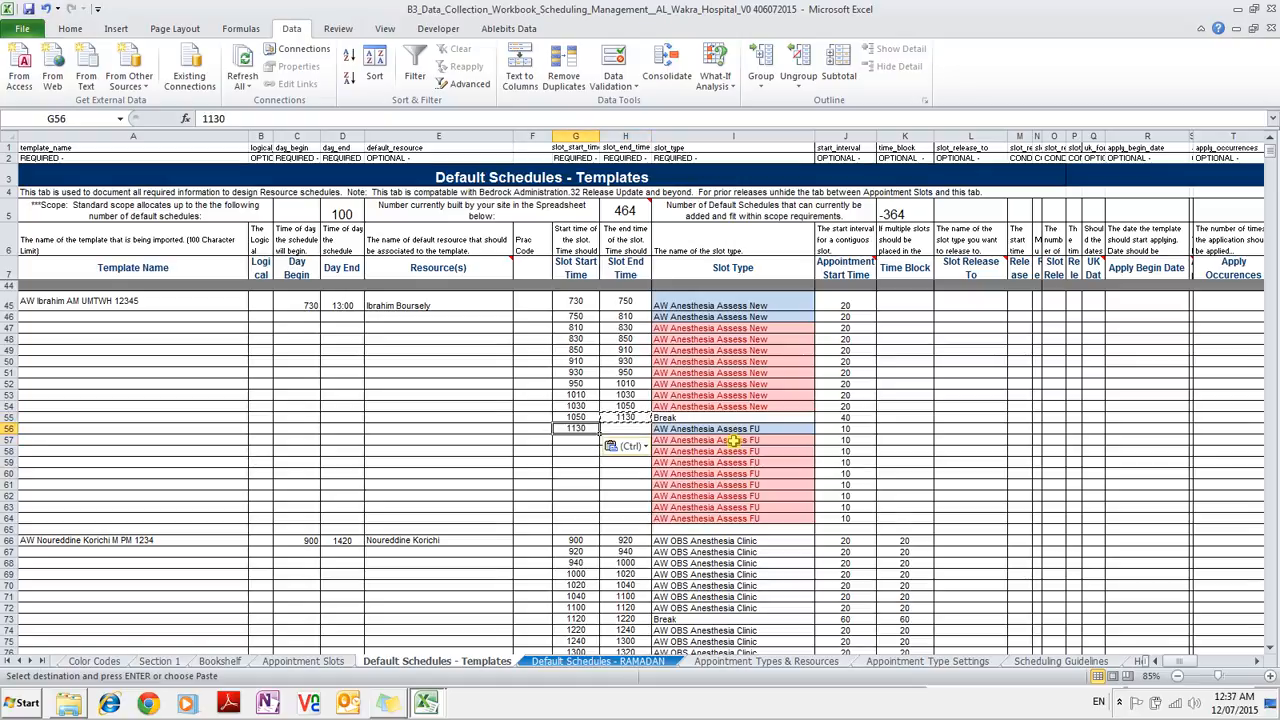
pyautogui.press('Down')
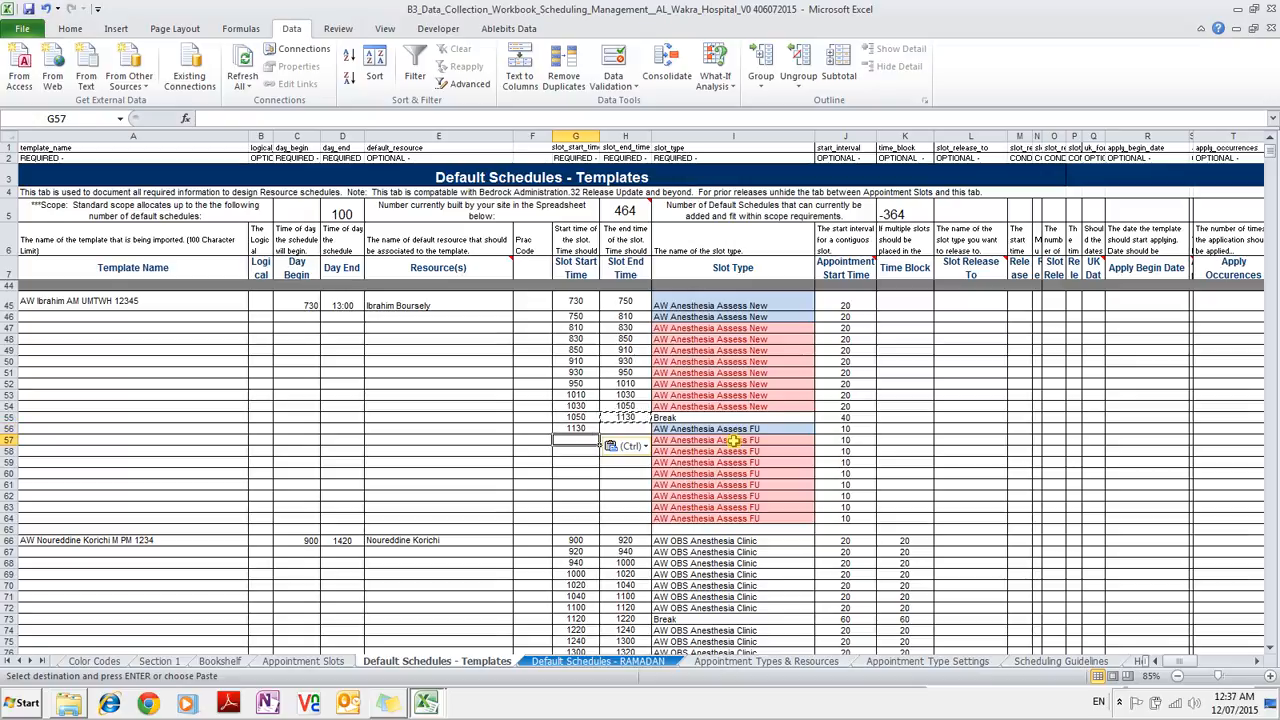
pyautogui.write('1140')
pyautogui.press('Return')
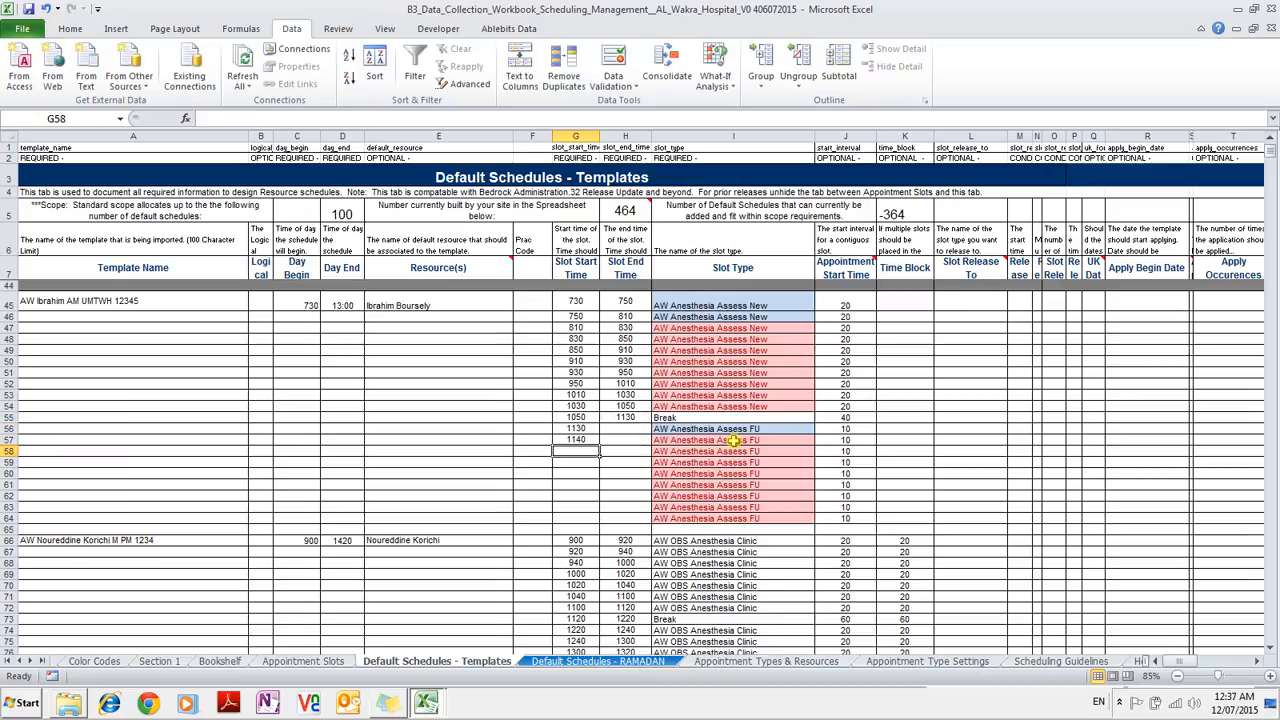
pyautogui.press('Up')
pyautogui.press('Up')
pyautogui.hotkey('shift', 'Down')
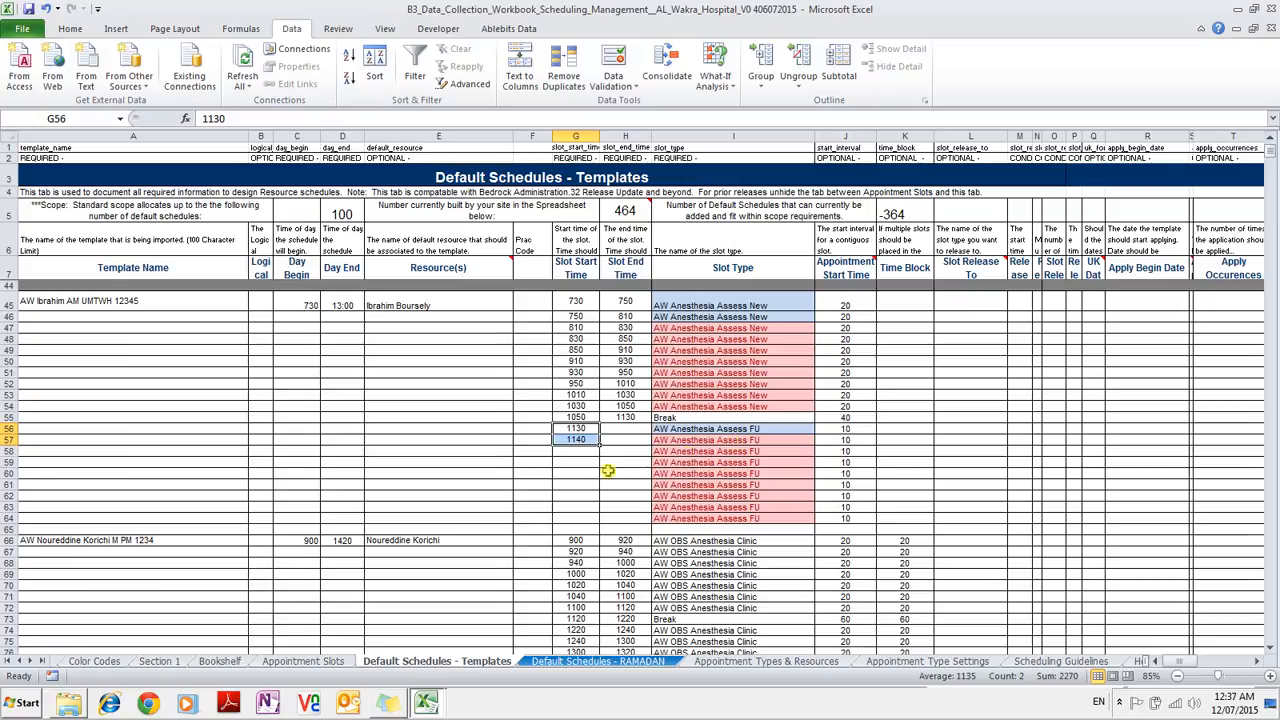
pyautogui.moveTo(600, 445); pyautogui.dragTo(595, 466)
pyautogui.click(593, 463)
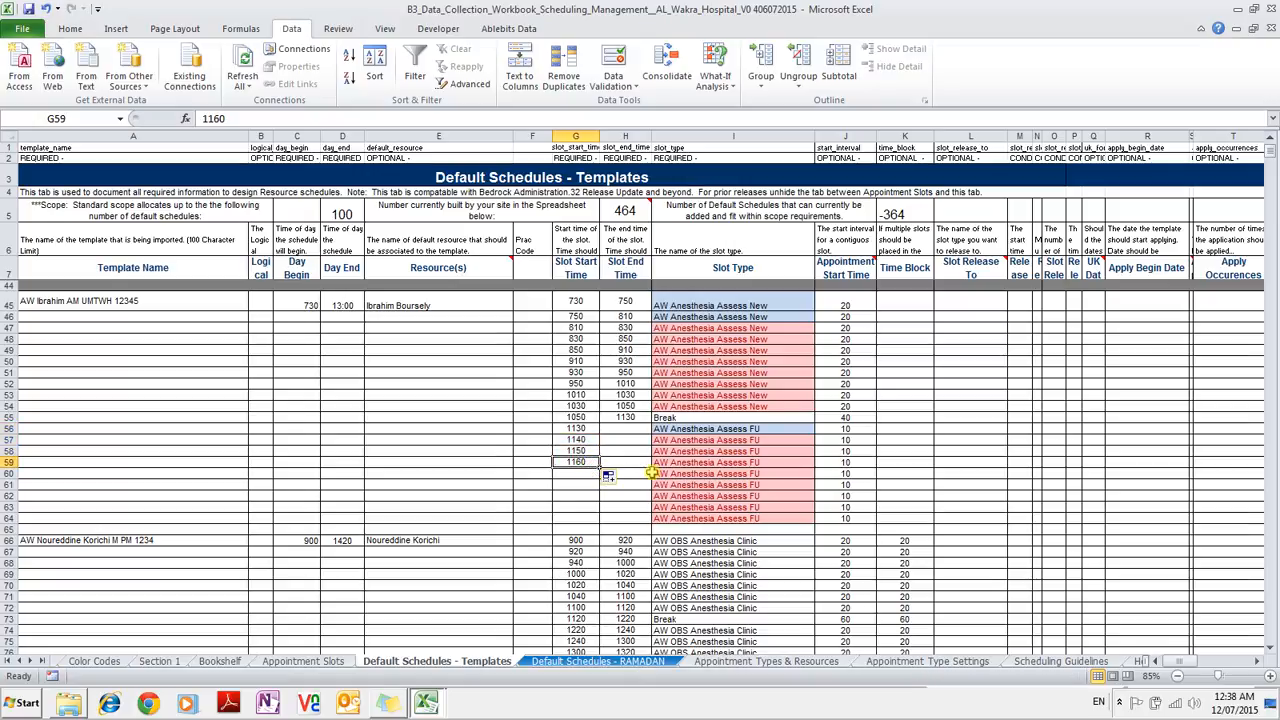
pyautogui.write('1200')
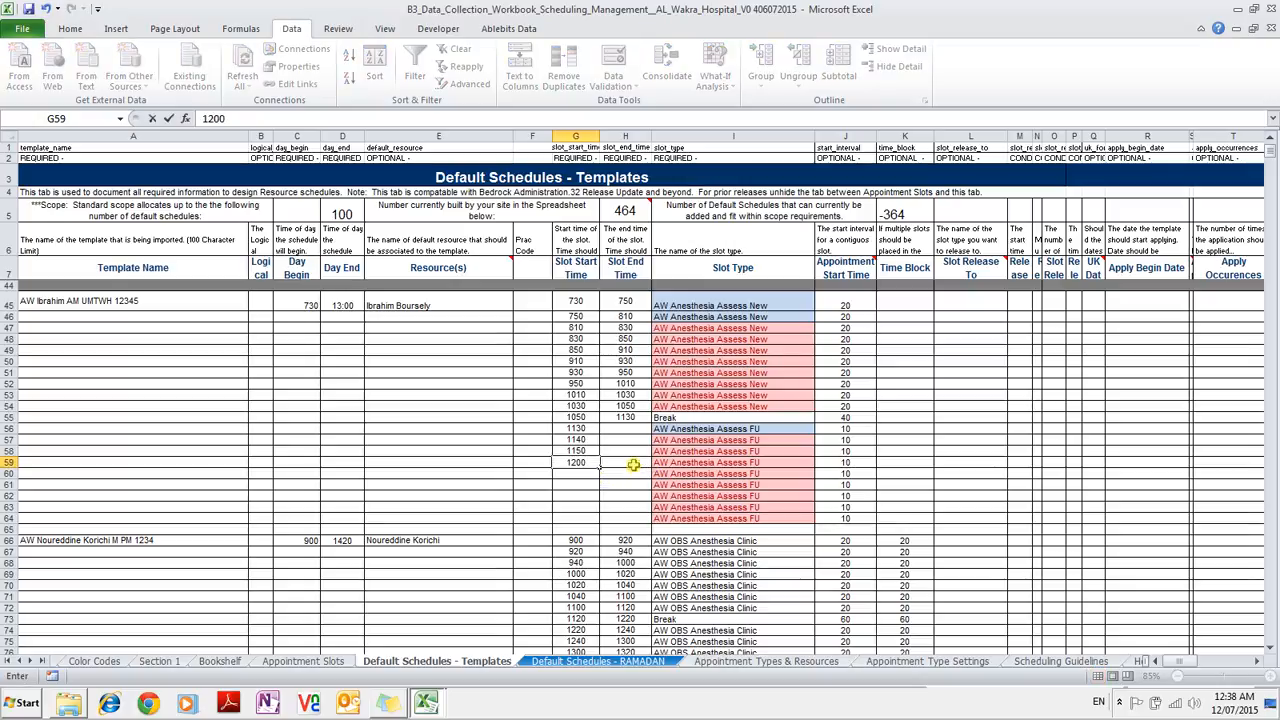
pyautogui.click(616, 428)
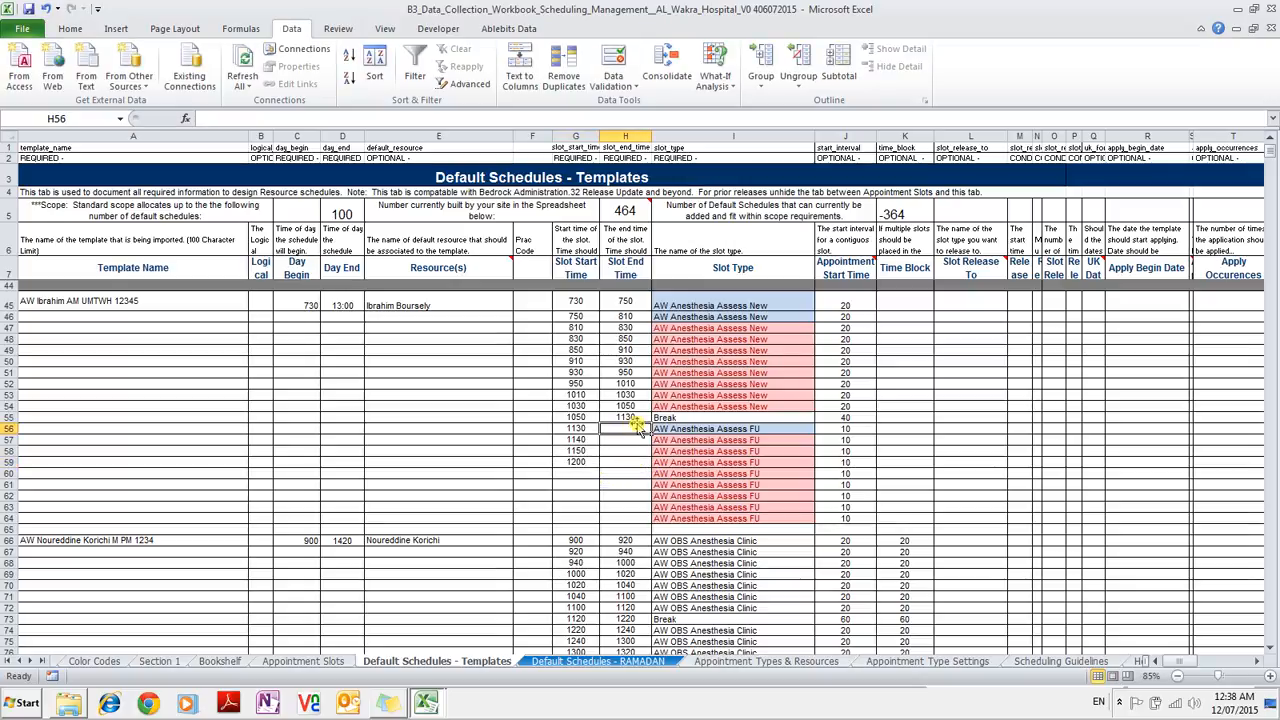
# Enter end times 1140, 1150, 1200 and 1210 for rows 56–59.
pyautogui.write('1140')
pyautogui.press('Return')
pyautogui.write('1150')
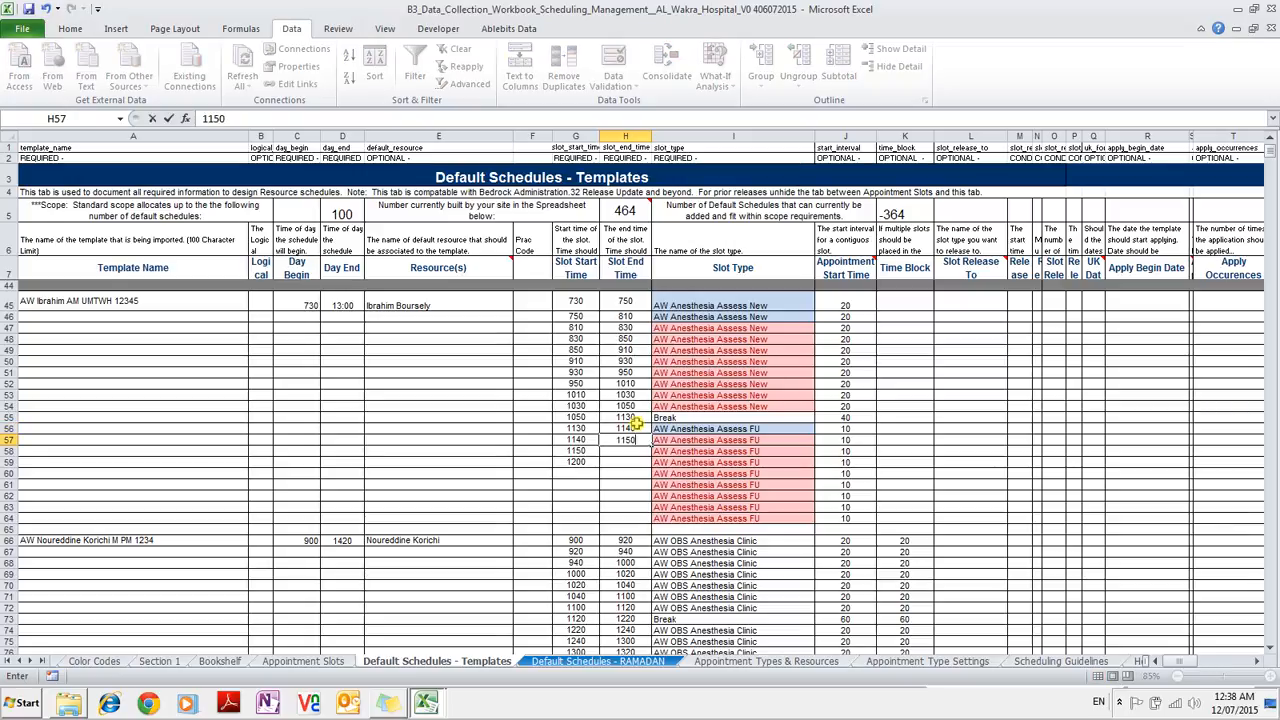
pyautogui.press('Return')
pyautogui.write('1200')
pyautogui.press('Return')
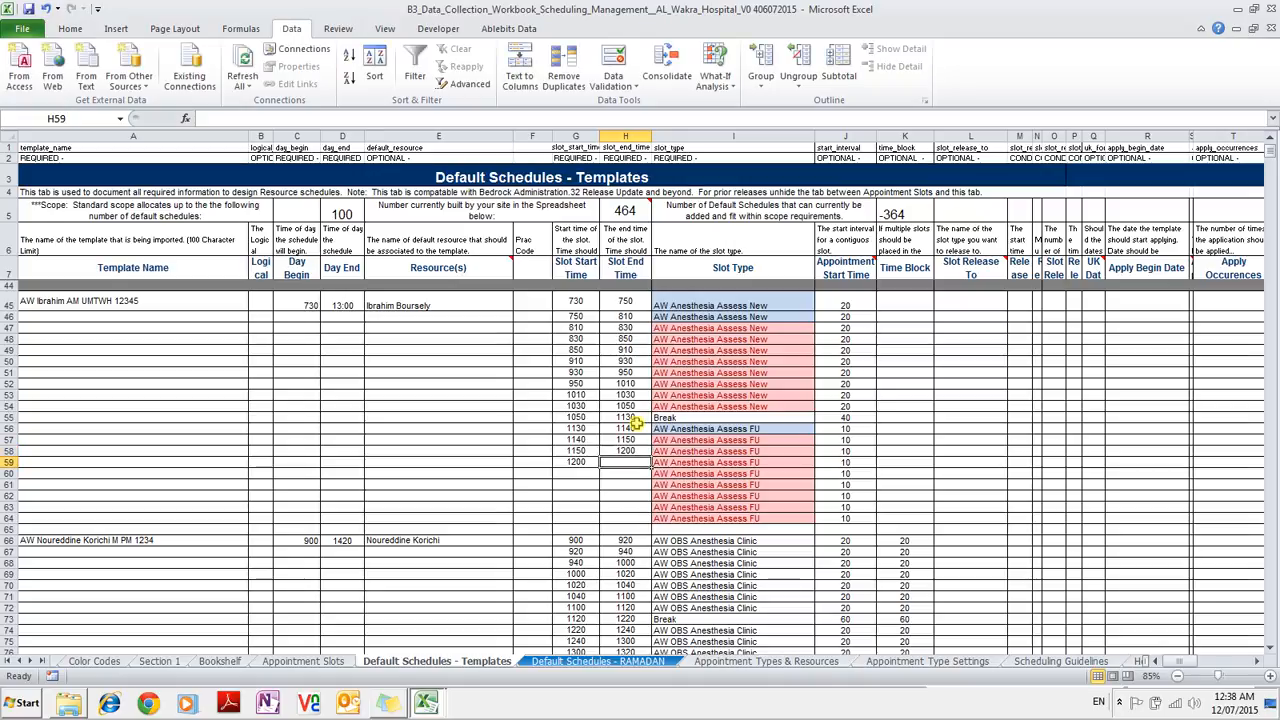
pyautogui.write('1210')
pyautogui.press('Return')
# Give rows 60–64 start times 1210–1250 and end times 1220–1300.
pyautogui.press('Left')
pyautogui.write('1210')
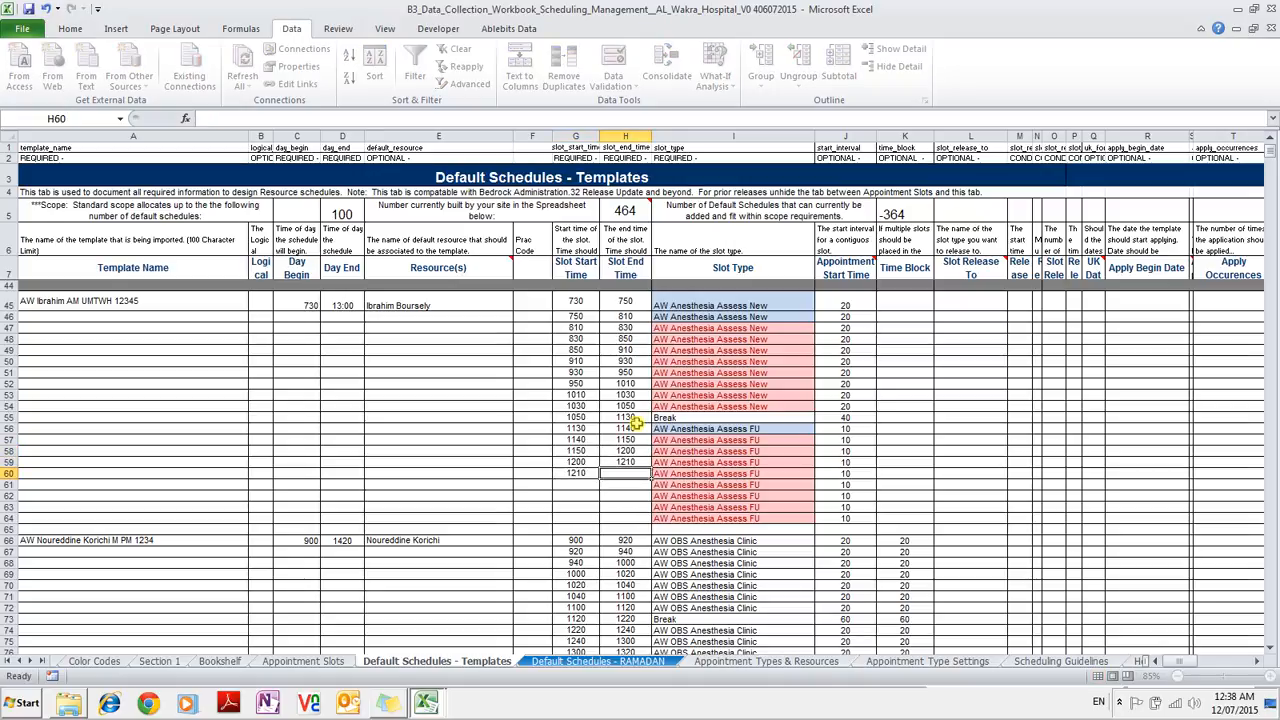
pyautogui.hotkey('ctrl', 'Return')
pyautogui.moveTo(566, 462); pyautogui.dragTo(598, 522)
pyautogui.moveTo(598, 522); pyautogui.dragTo(598, 521)
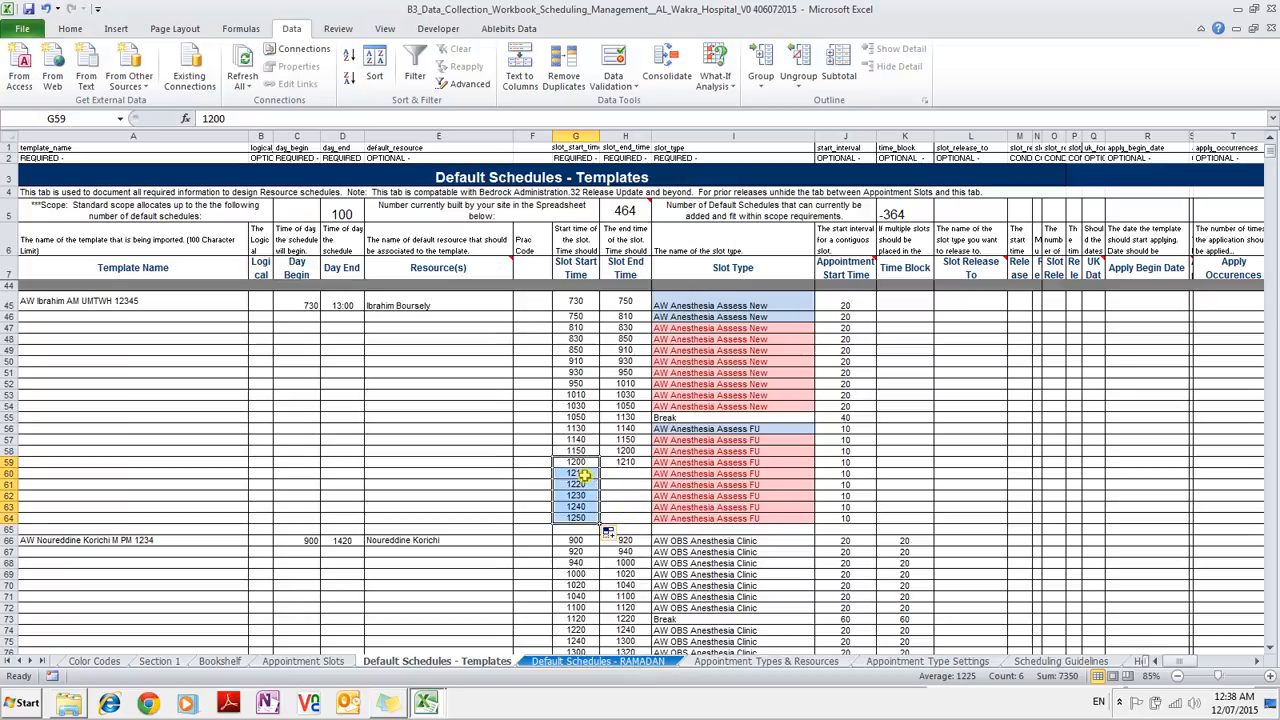
pyautogui.click(585, 475)
pyautogui.moveTo(586, 484); pyautogui.dragTo(590, 516)
pyautogui.hotkey('ctrl', 'c')
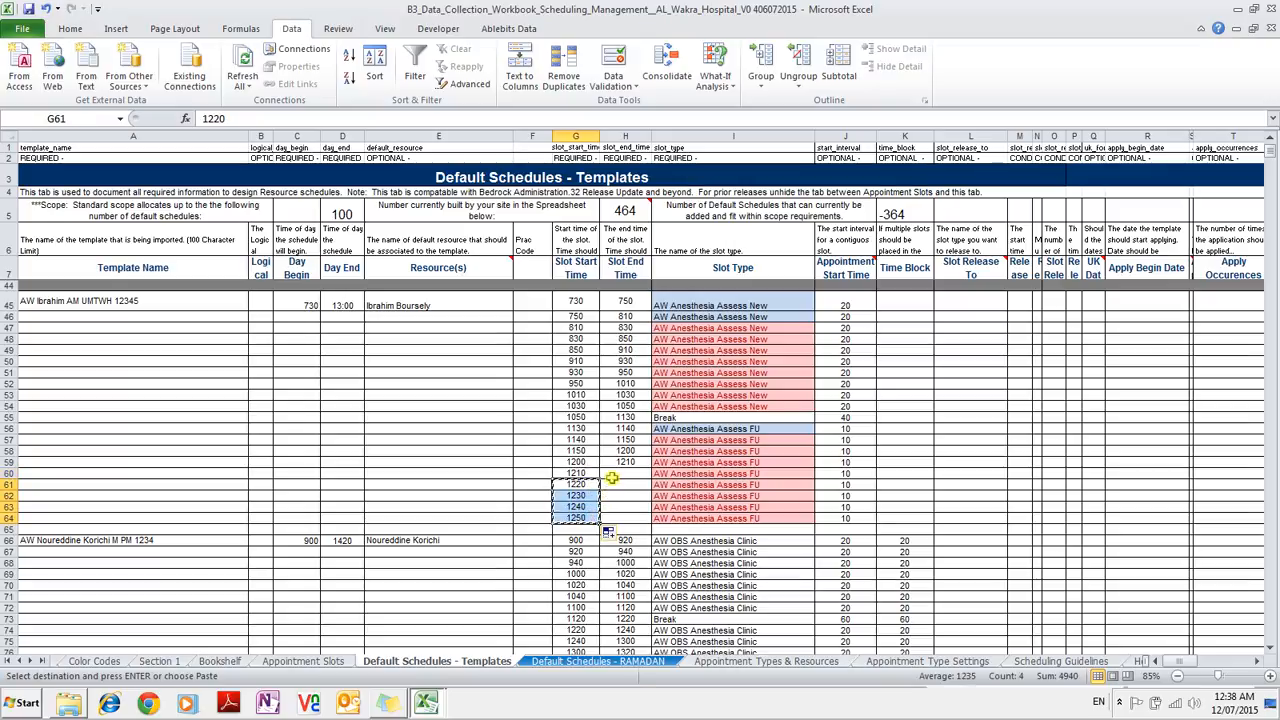
pyautogui.moveTo(620, 473); pyautogui.dragTo(620, 507)
pyautogui.press('Return')
pyautogui.click(618, 518)
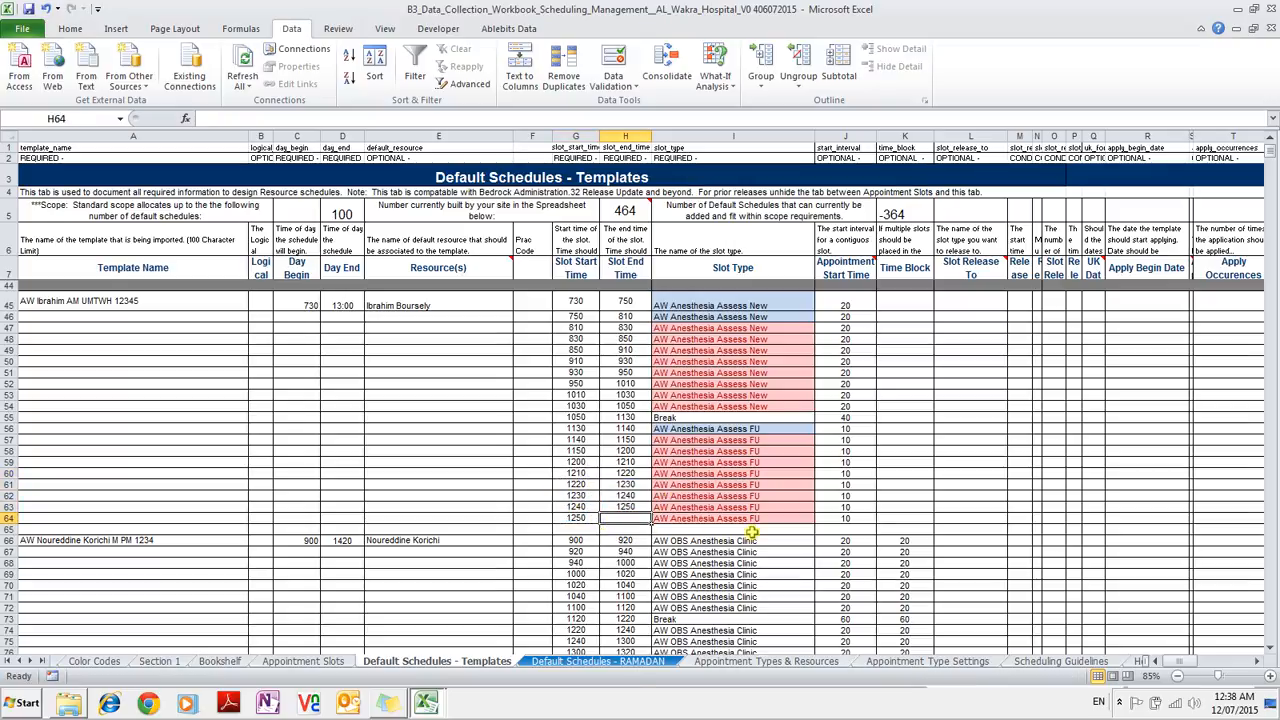
pyautogui.write('1300')
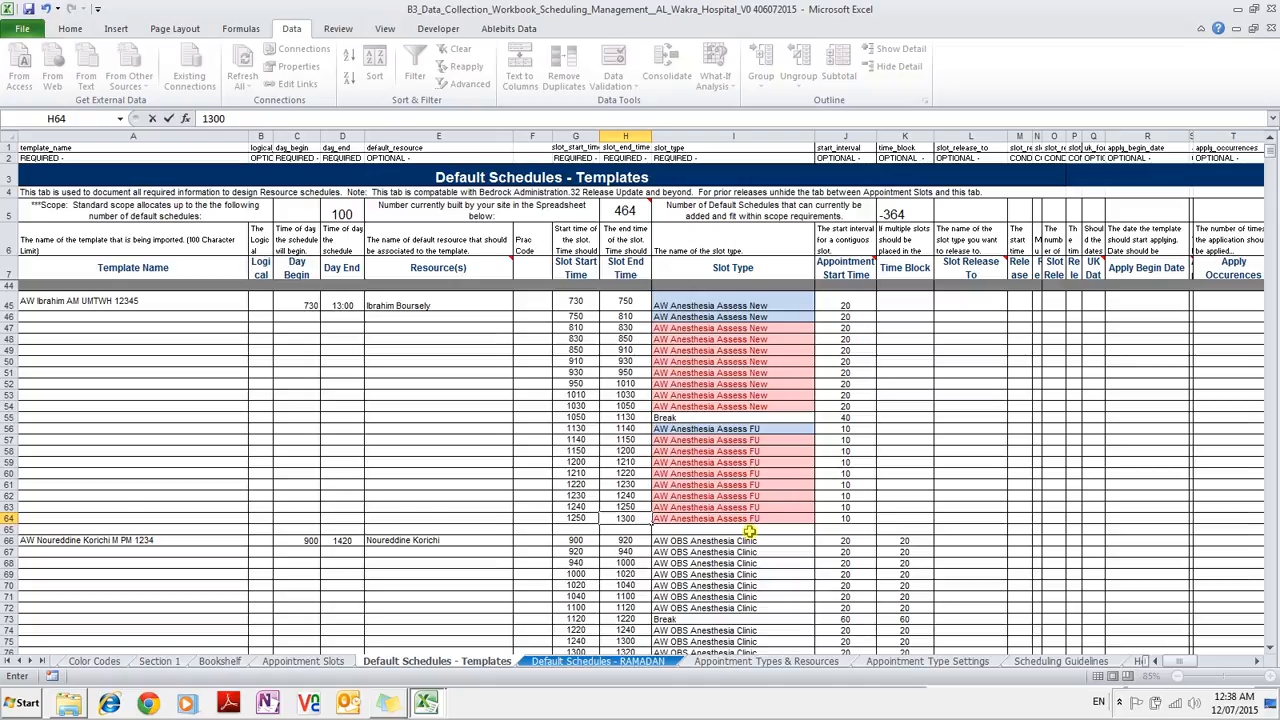
pyautogui.scroll(-19, 749, 532)
pyautogui.scroll(-11, 749, 532)
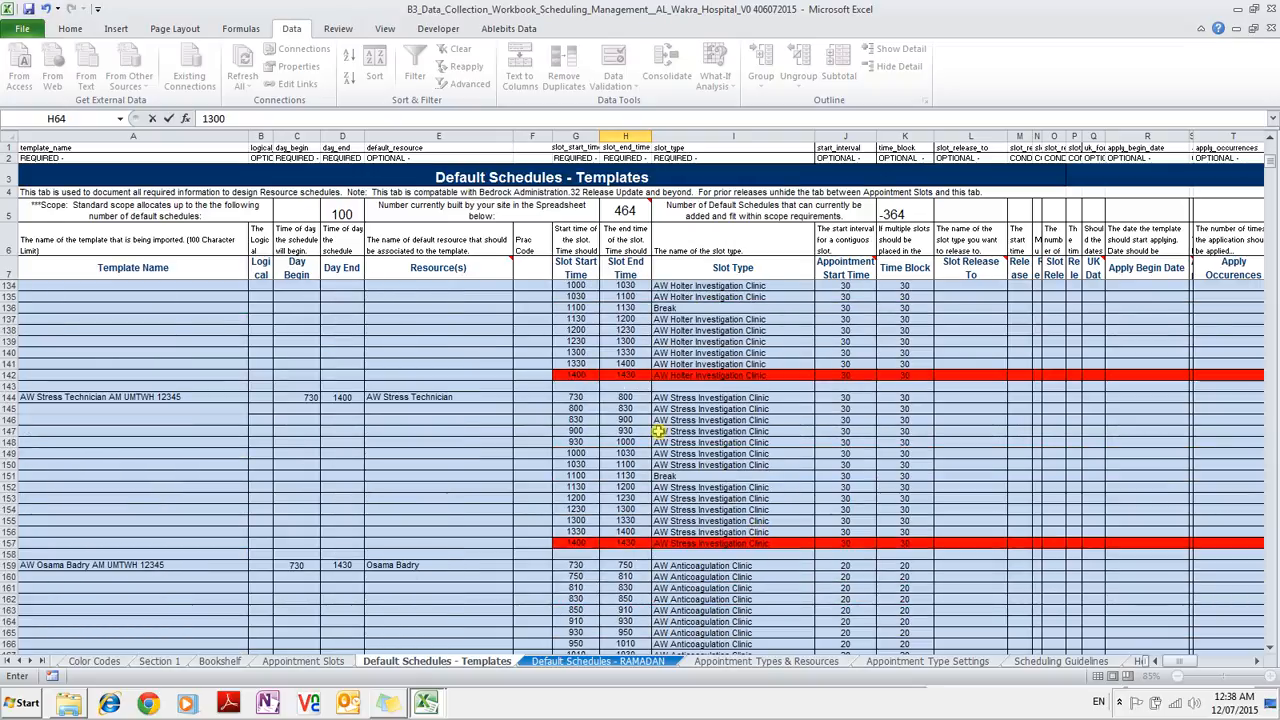
pyautogui.scroll(5, 658, 431)
pyautogui.scroll(8, 658, 431)
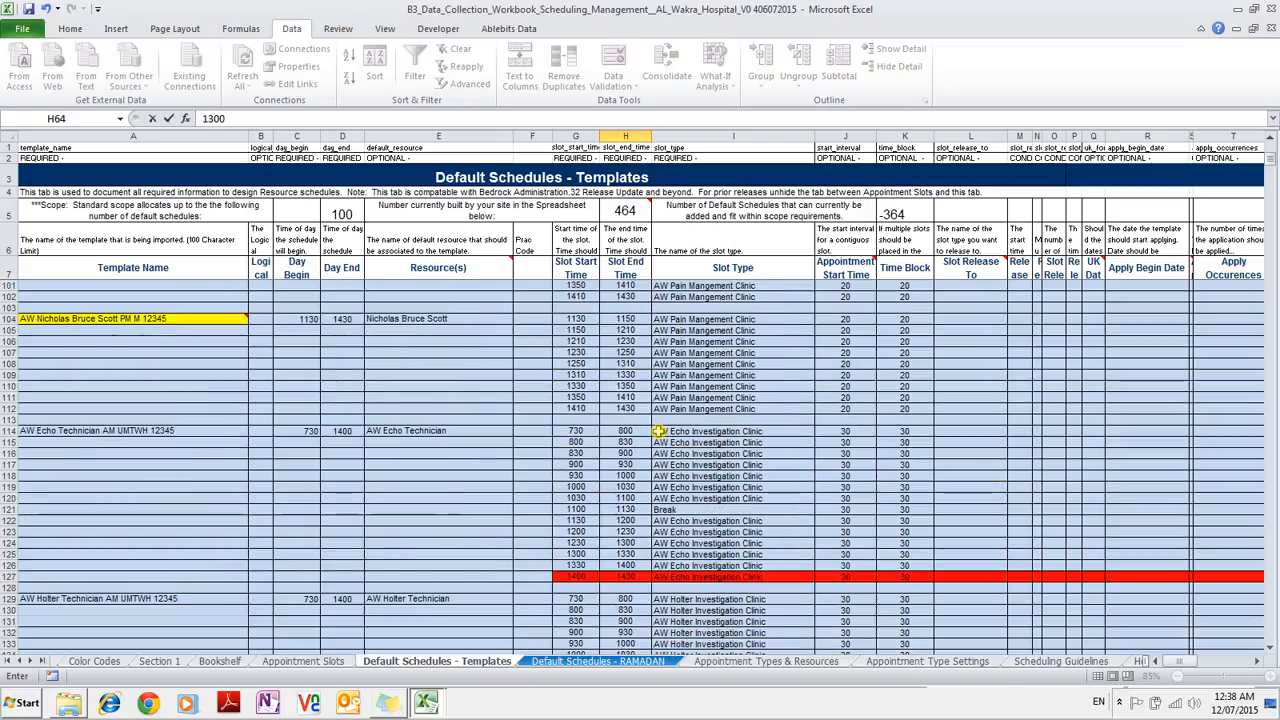
pyautogui.scroll(15, 658, 431)
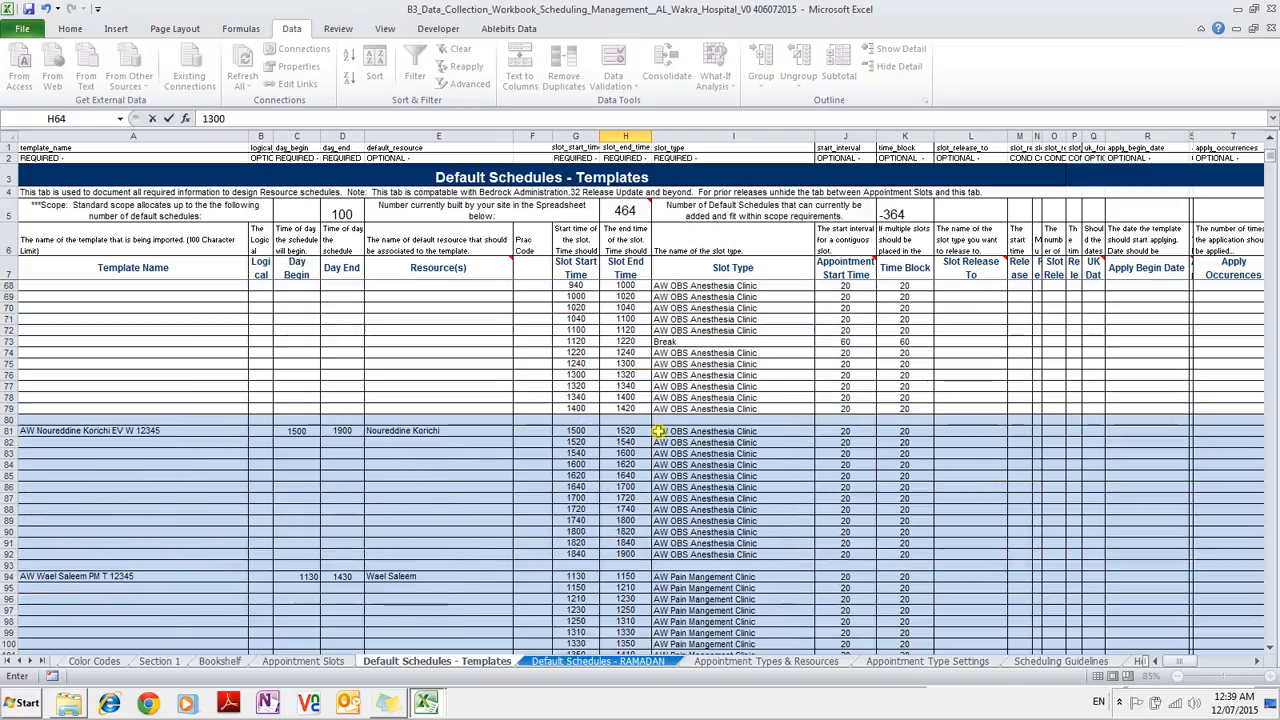
pyautogui.scroll(2, 658, 431)
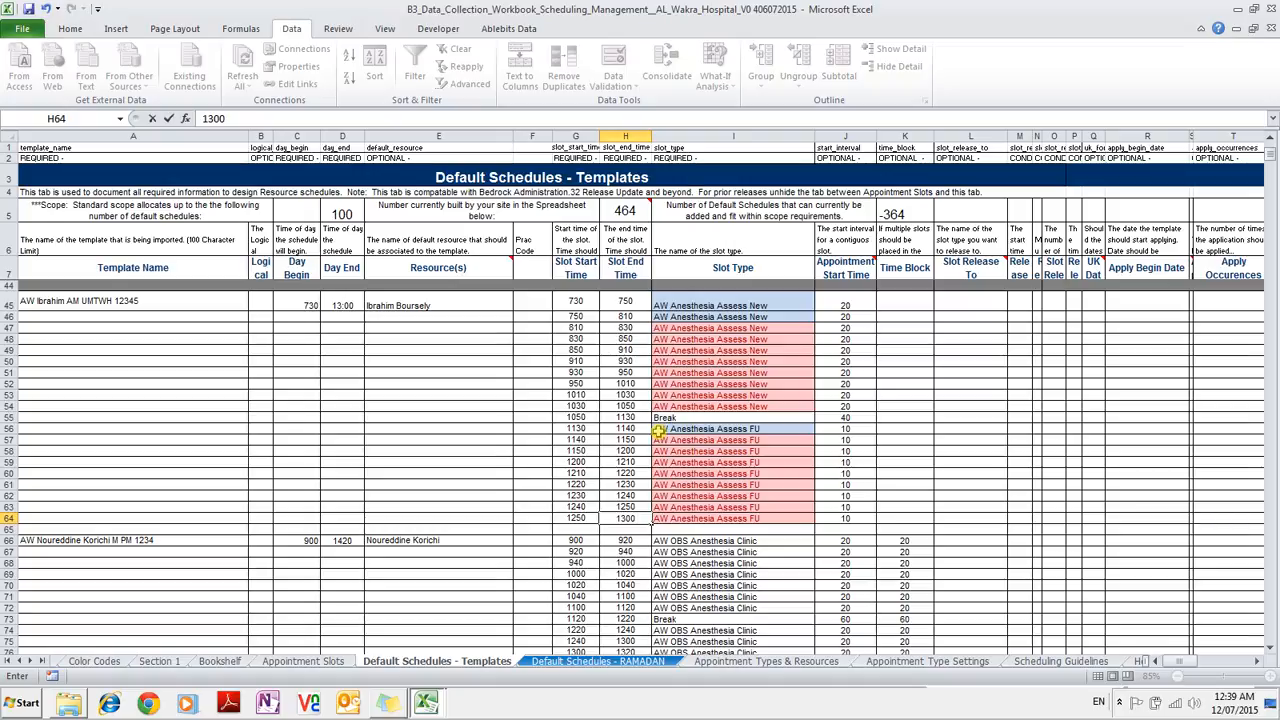
pyautogui.scroll(-7, 680, 500)
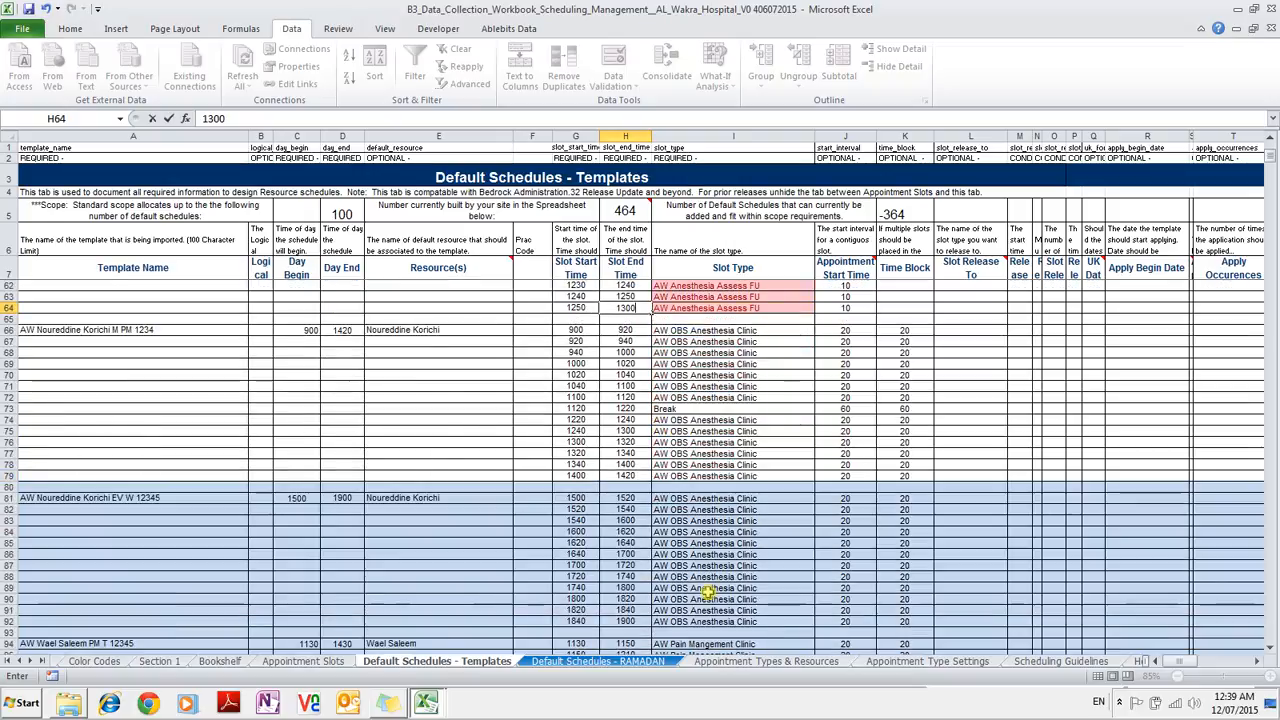
pyautogui.scroll(7, 707, 591)
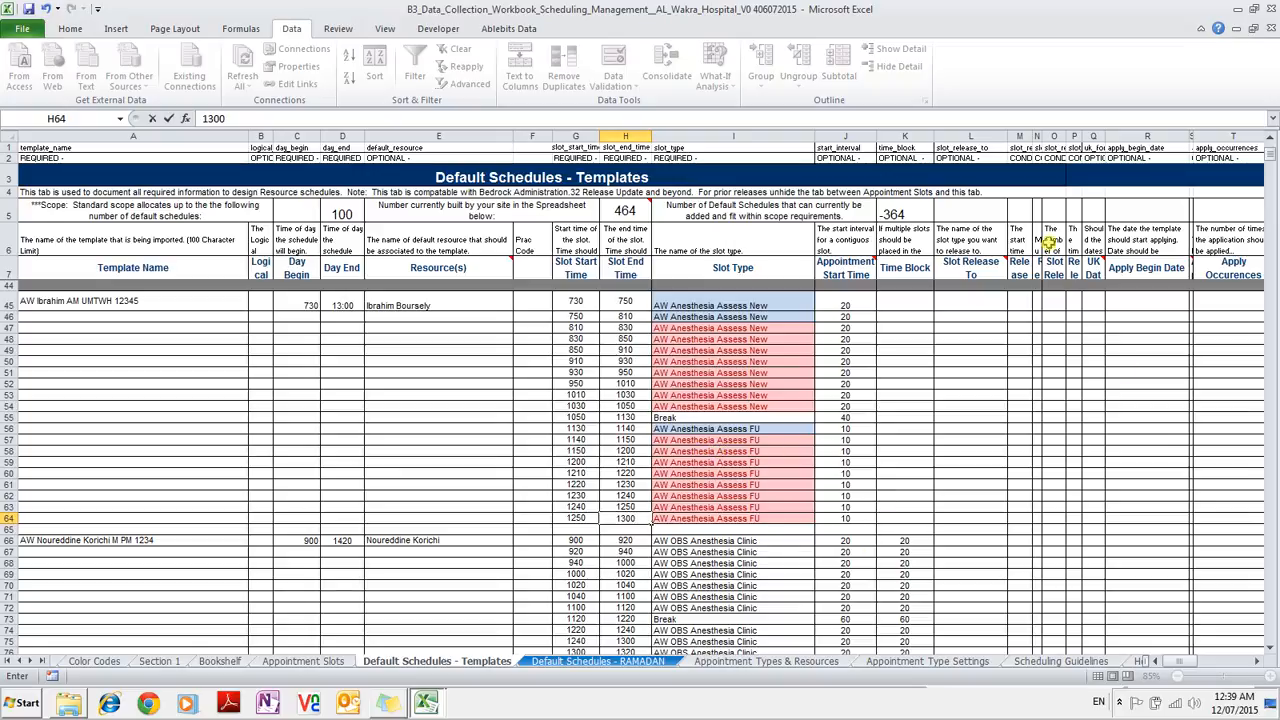
pyautogui.click(428, 703)
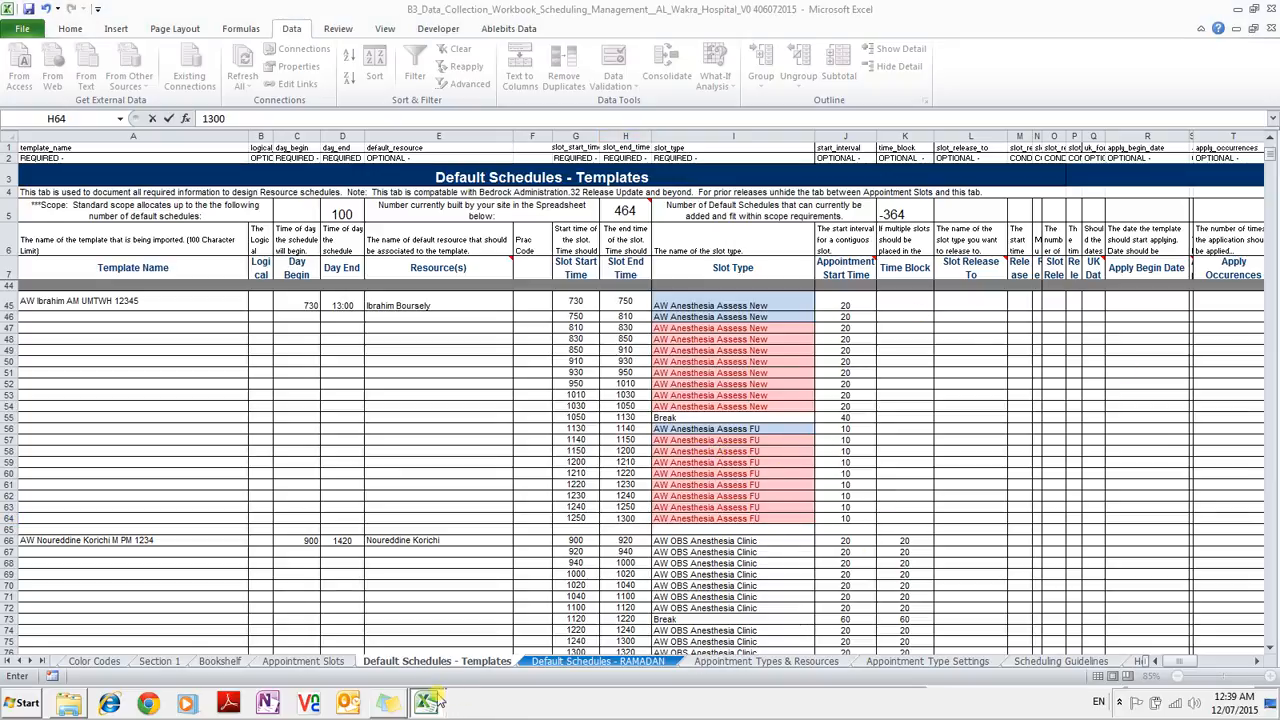
pyautogui.click(425, 648)
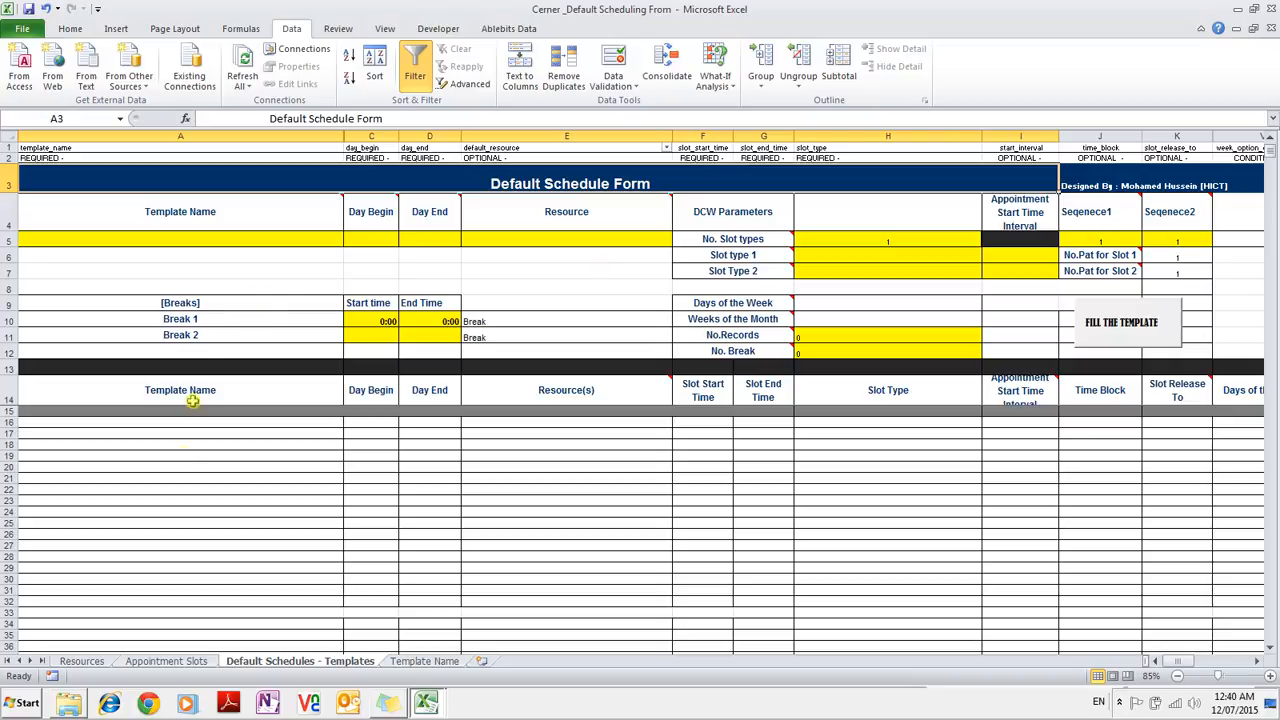
pyautogui.click(86, 662)
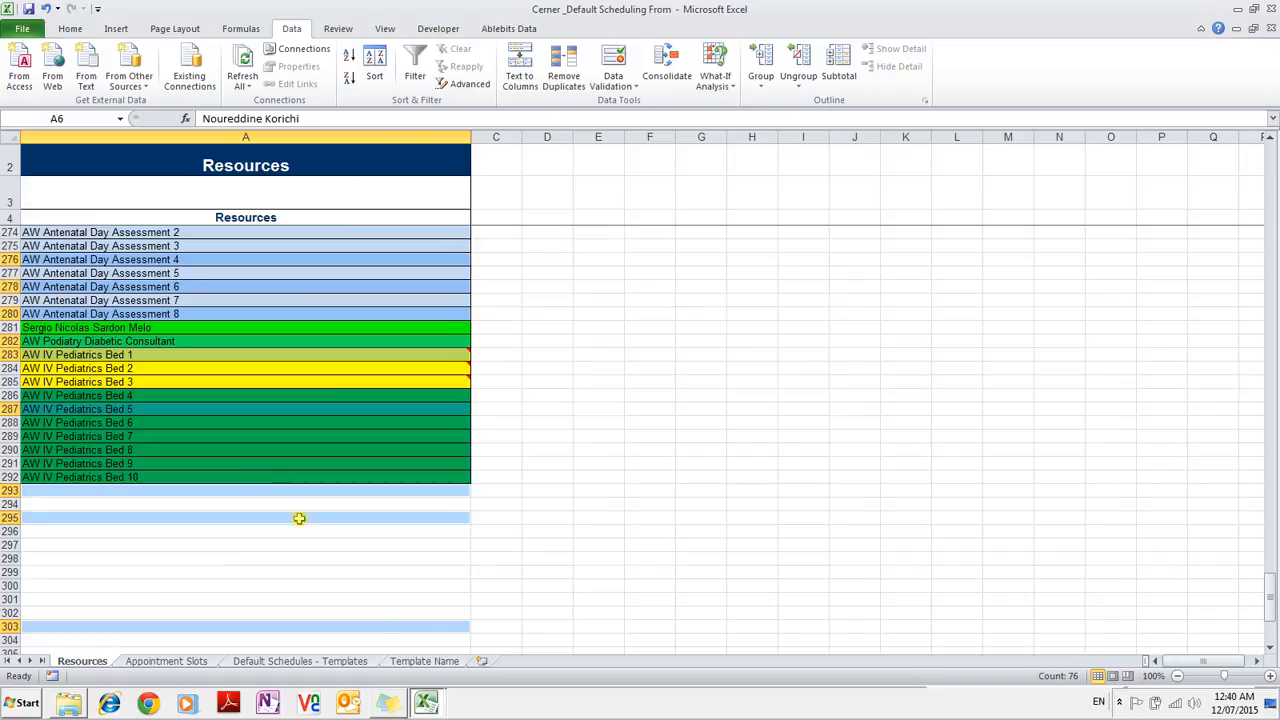
pyautogui.click(432, 706)
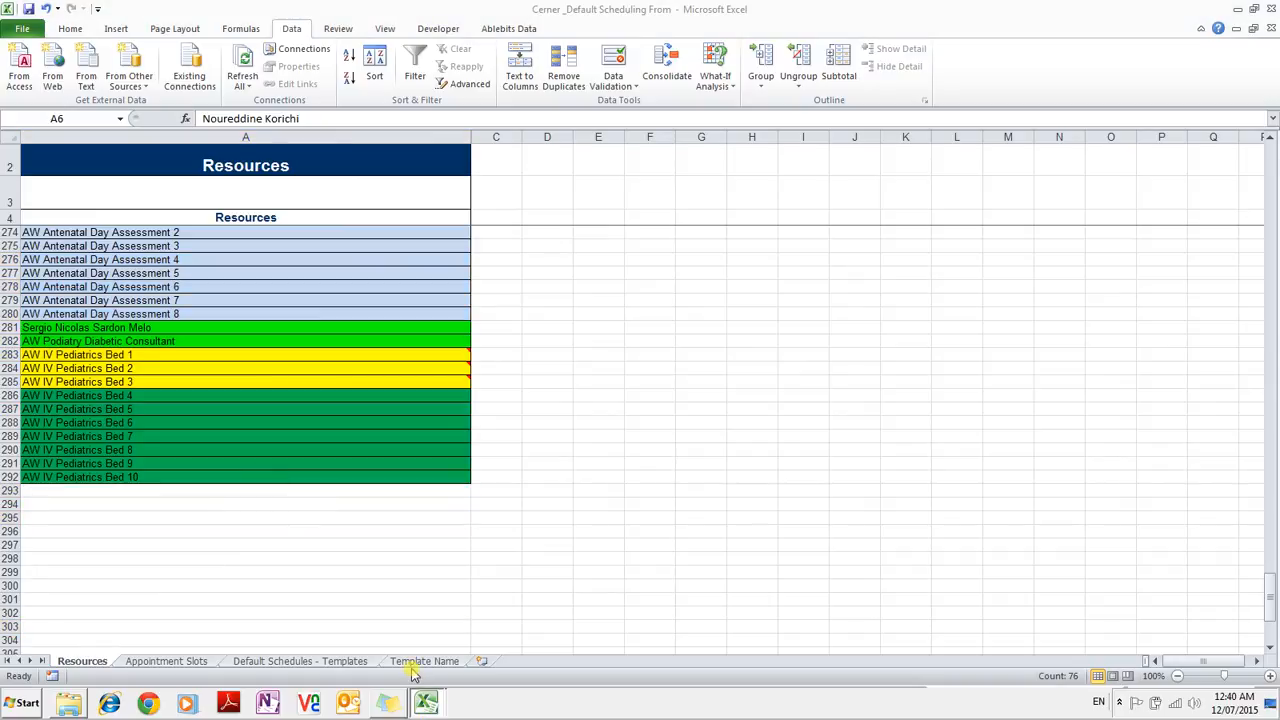
pyautogui.click(412, 672)
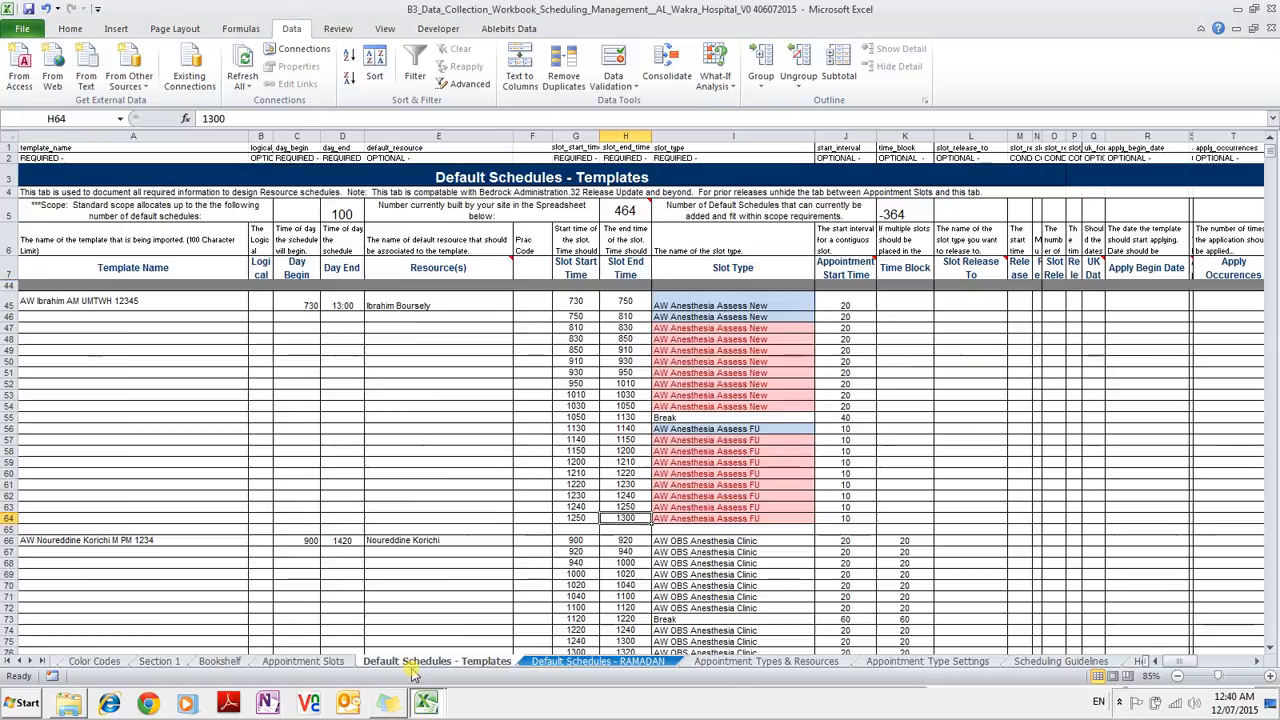
pyautogui.click(221, 664)
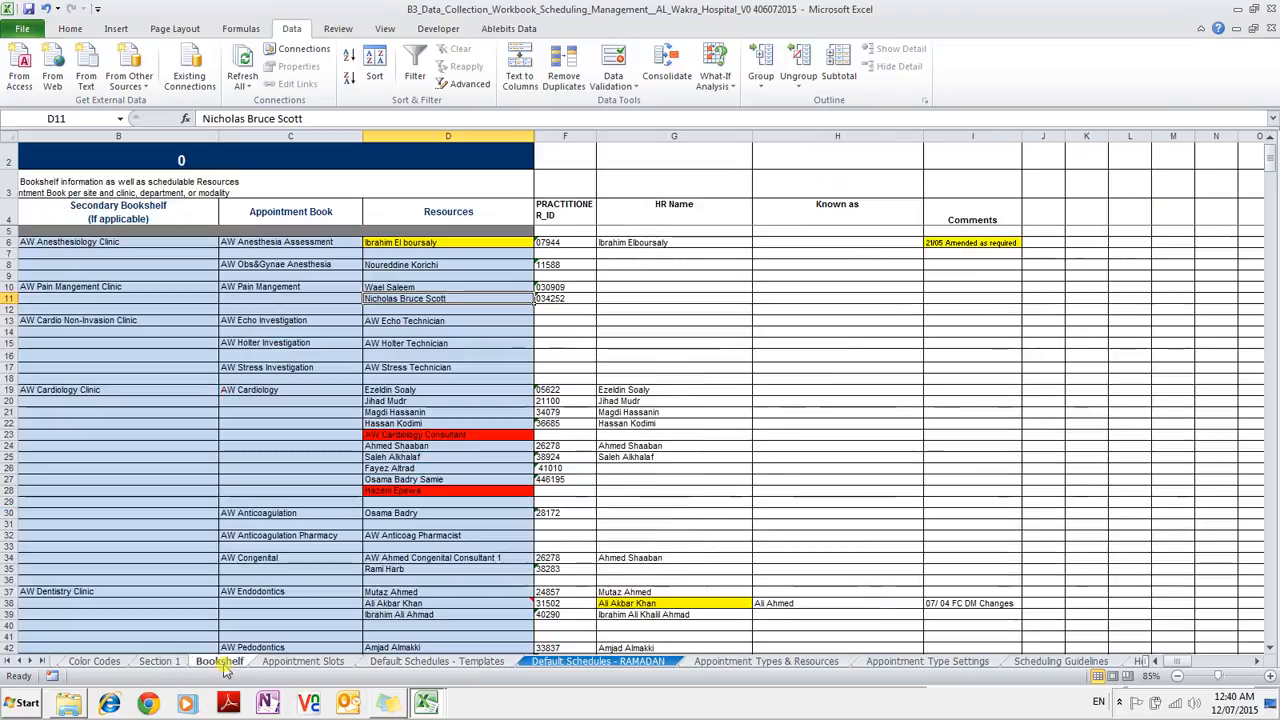
pyautogui.click(392, 647)
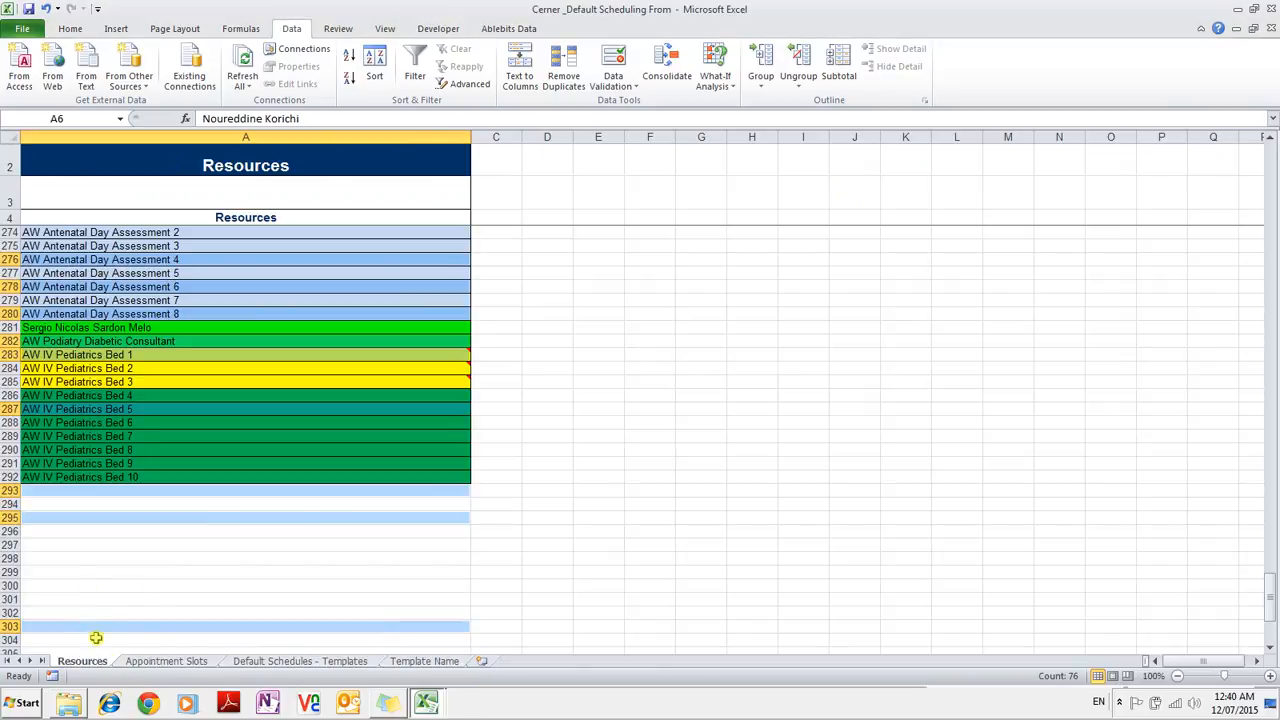
pyautogui.click(142, 664)
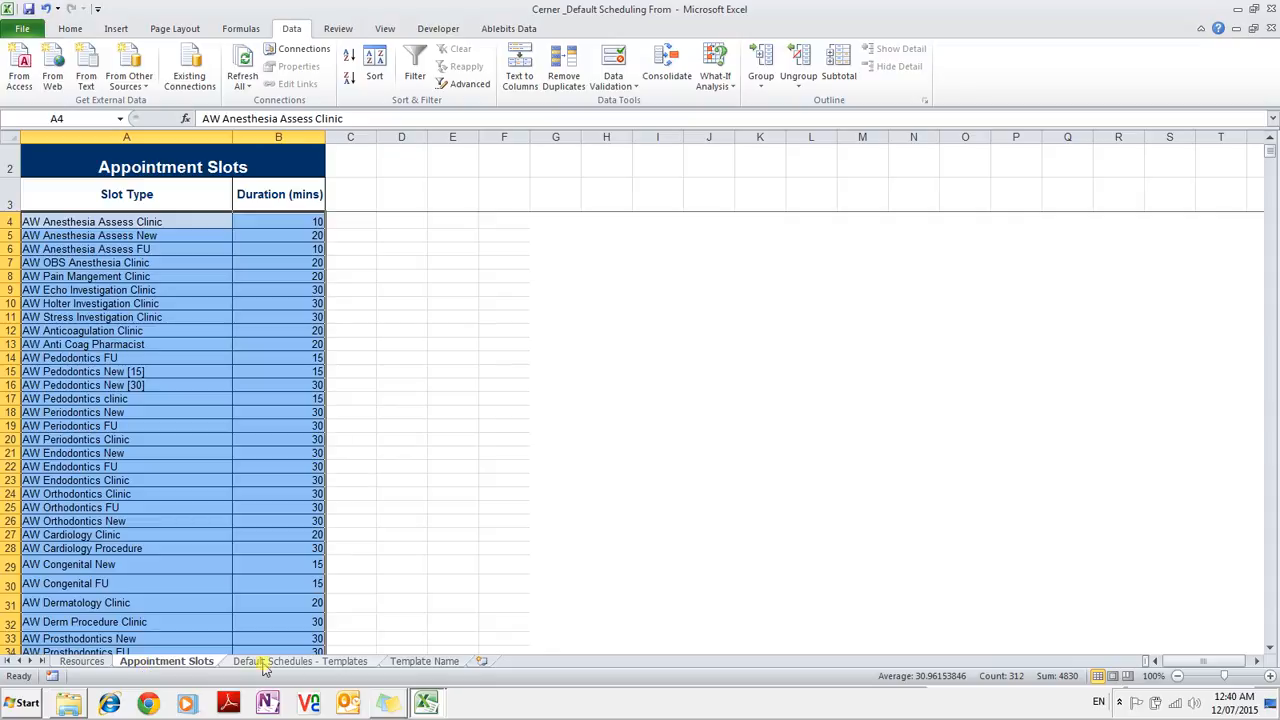
pyautogui.click(435, 662)
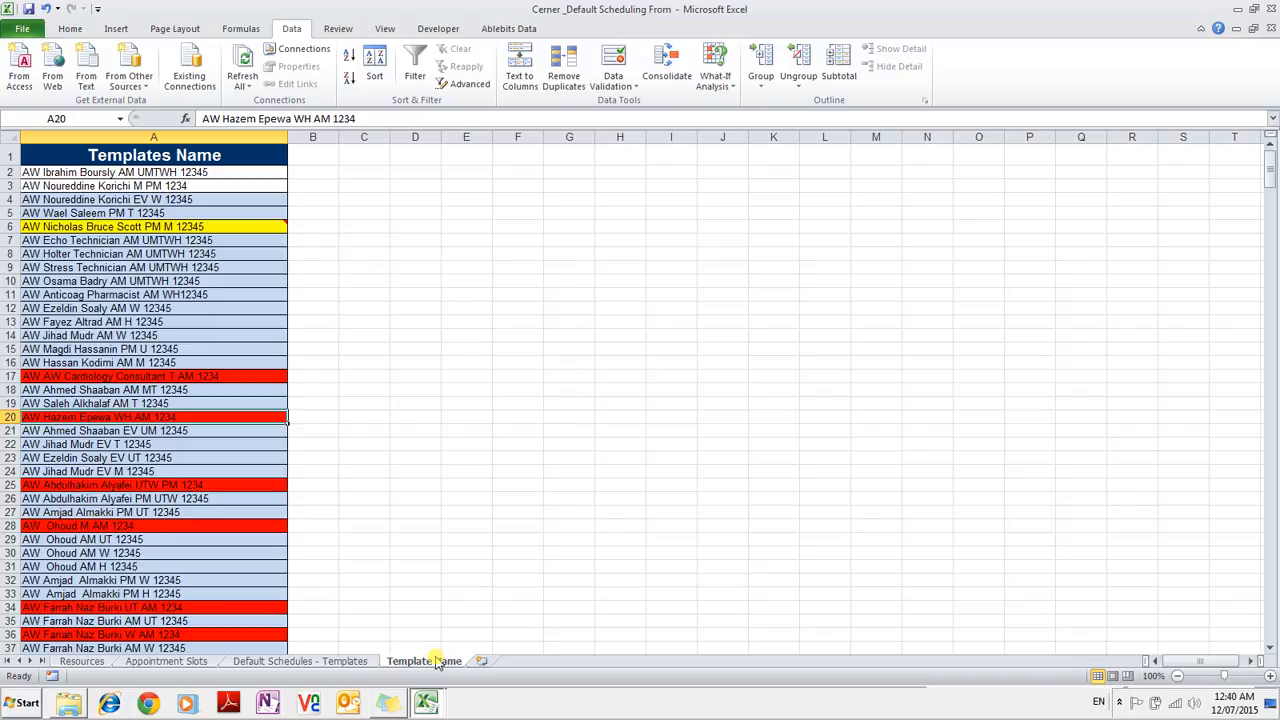
pyautogui.click(272, 662)
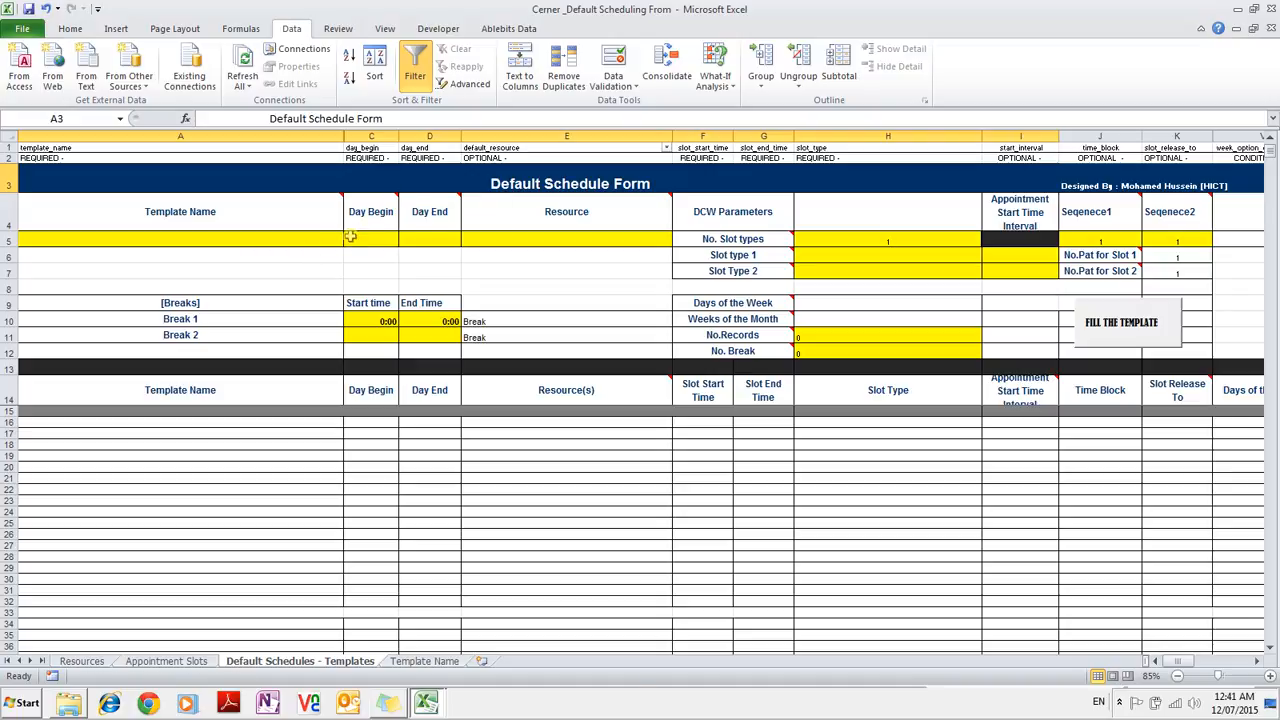
# Choose the first template in A5, set Day Begin 07:30 and Day End 13:00, and pick the anesthesia resource.
pyautogui.click(327, 240)
pyautogui.click(350, 240)
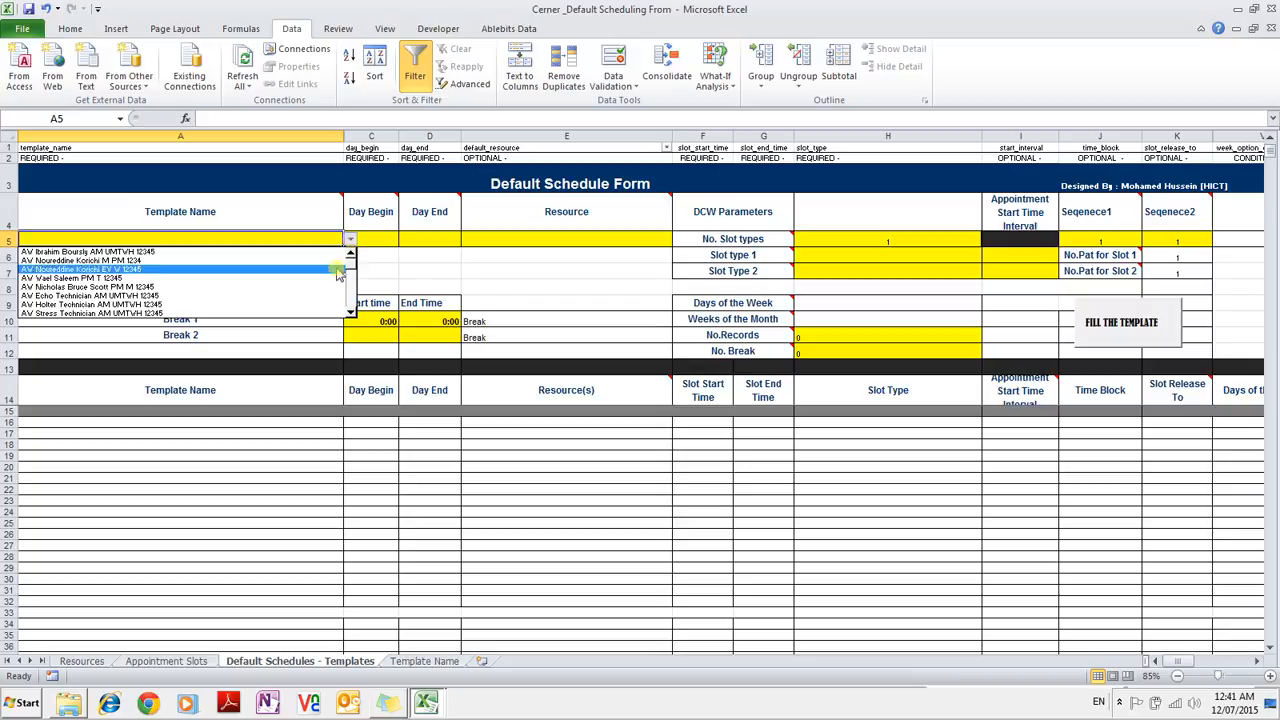
pyautogui.click(263, 252)
pyautogui.click(386, 240)
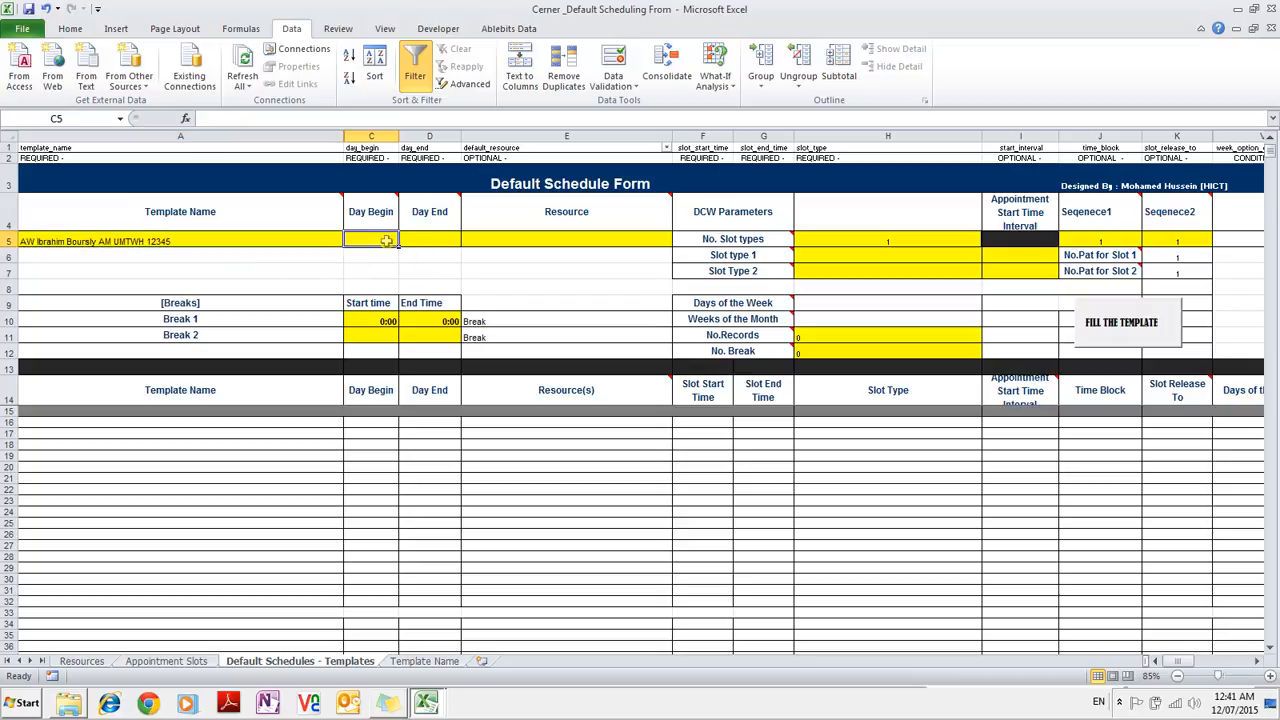
pyautogui.write('07:30')
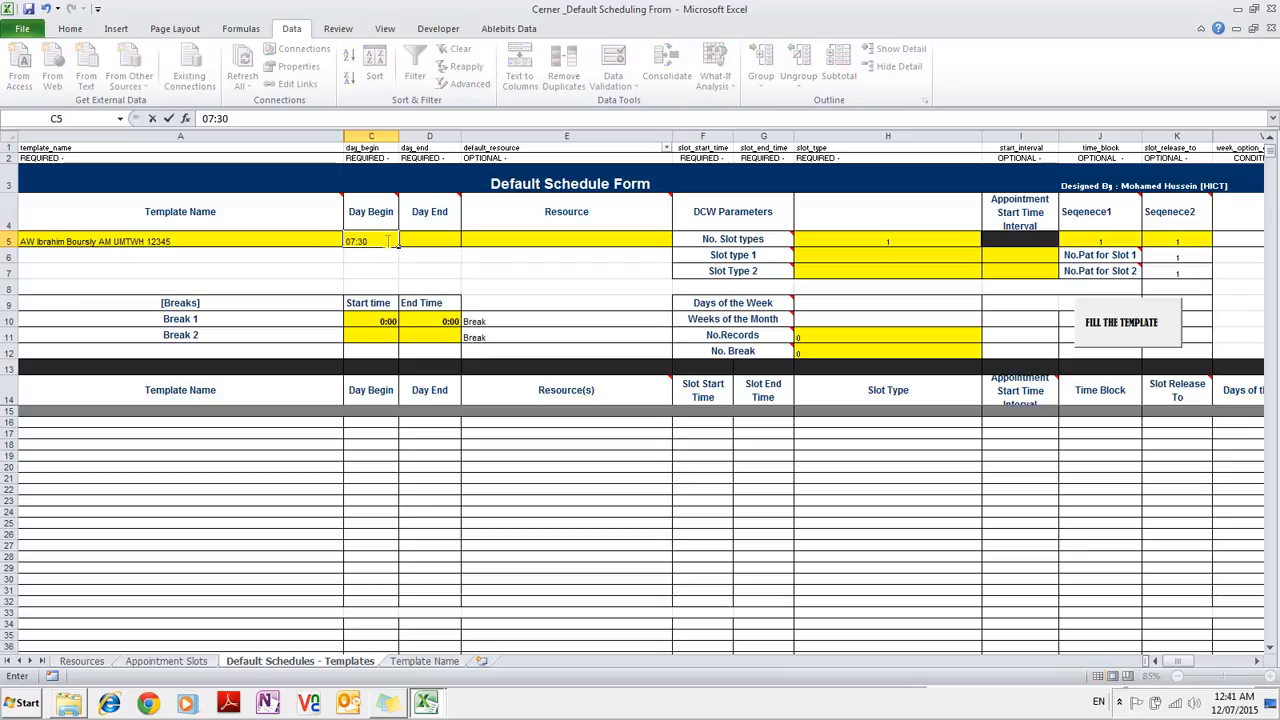
pyautogui.press('Tab')
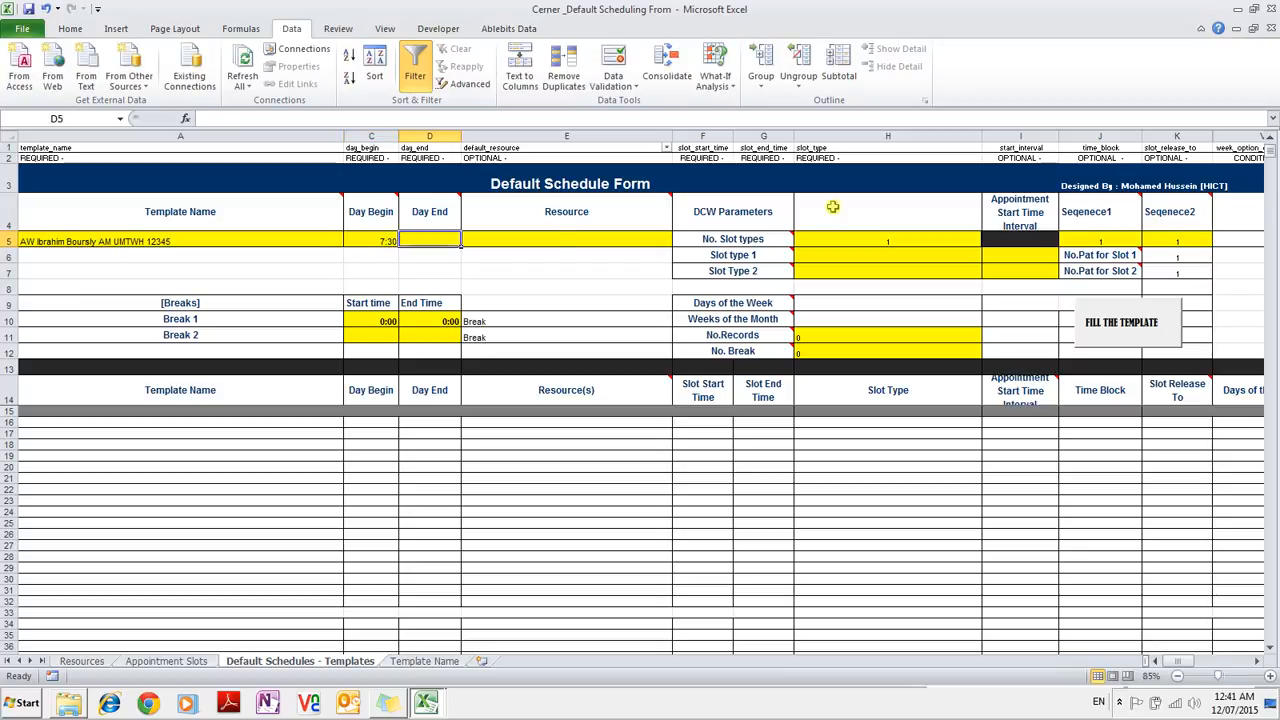
pyautogui.write('13:00')
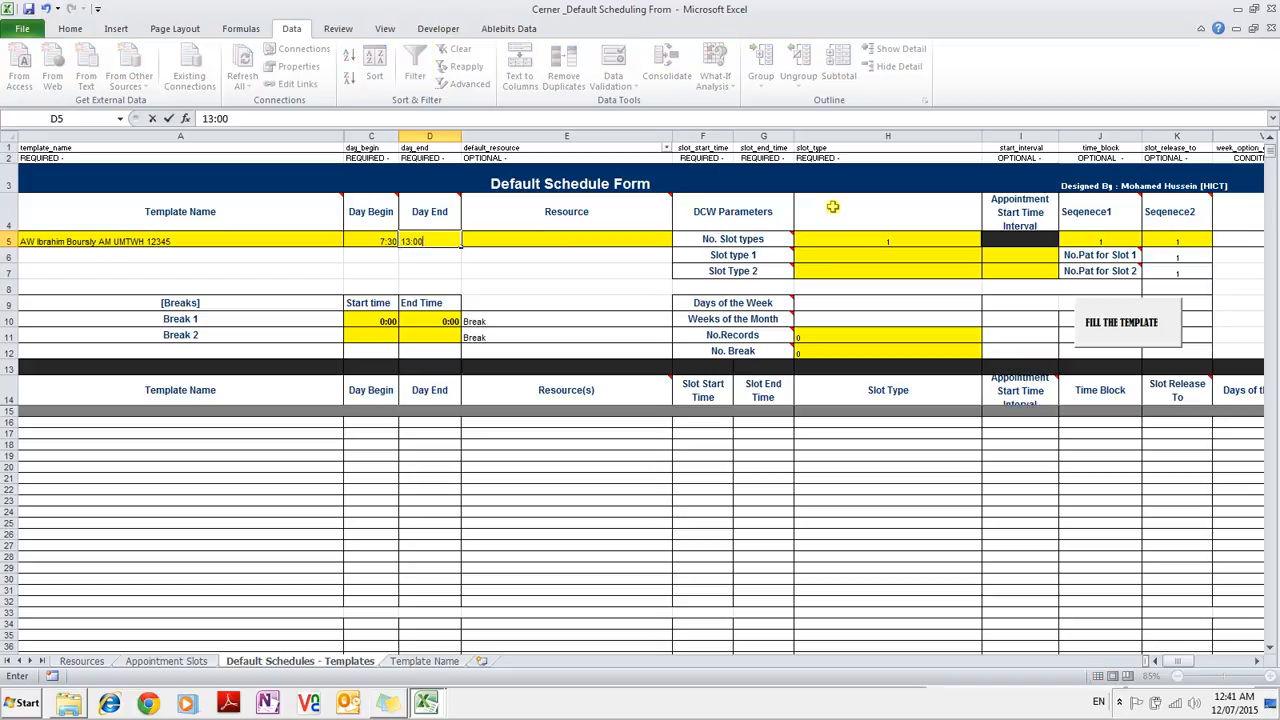
pyautogui.press('Tab')
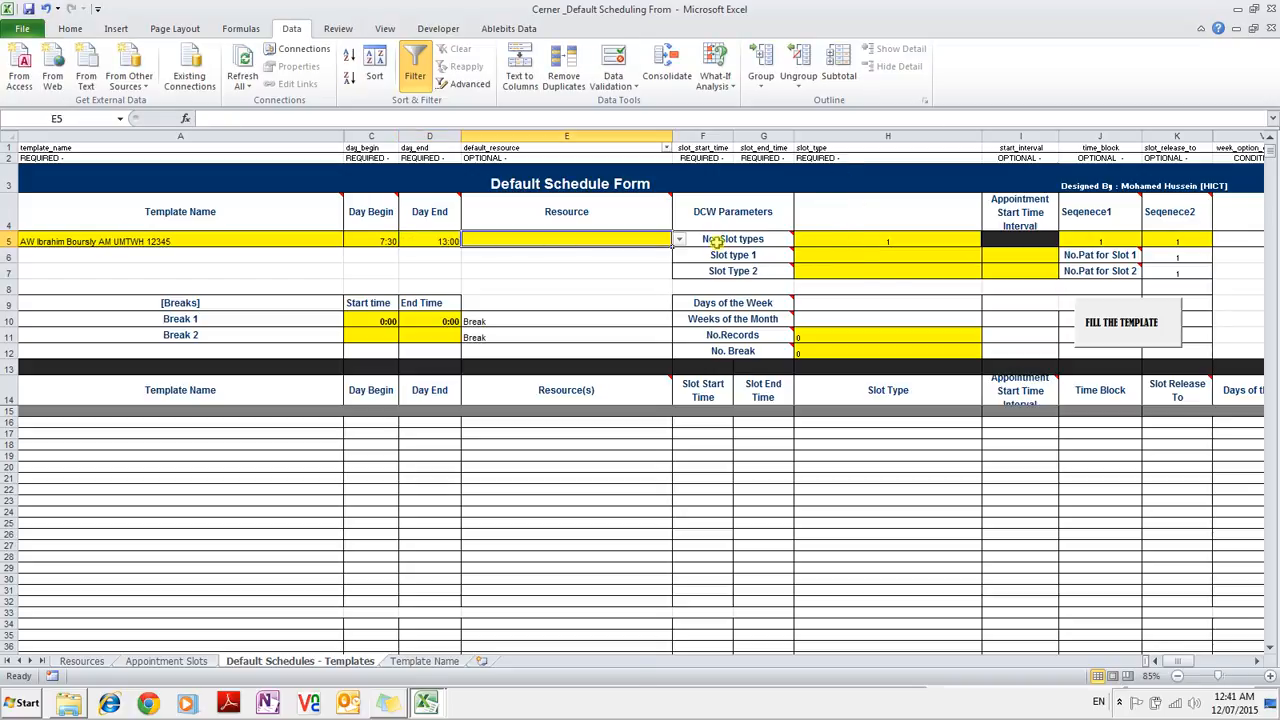
pyautogui.click(680, 240)
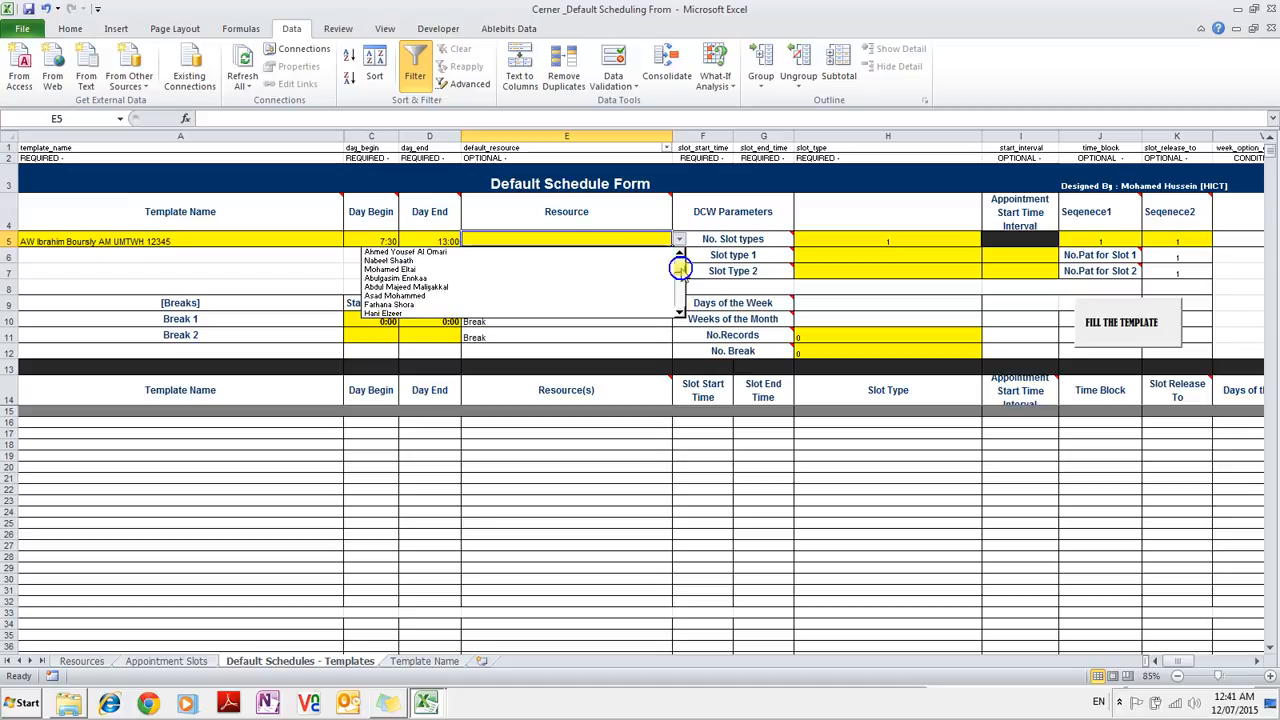
pyautogui.click(617, 255)
pyautogui.click(850, 243)
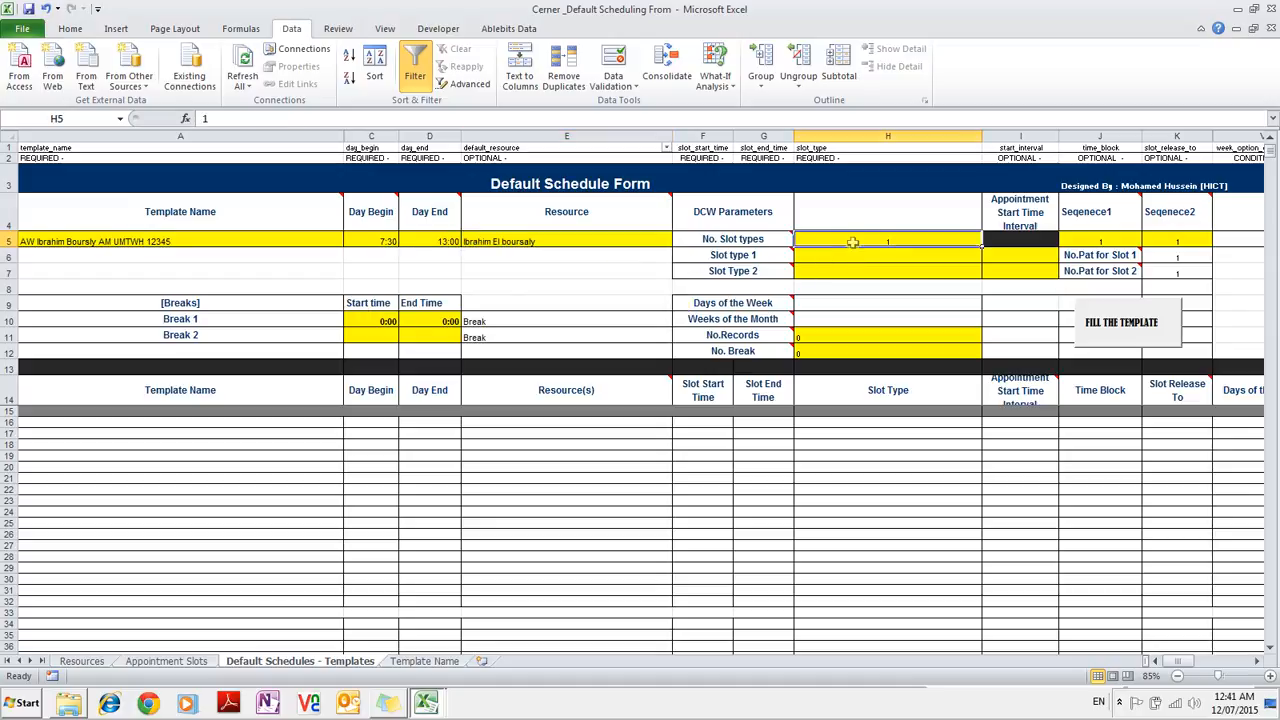
# Set the number of slot types to 2, with Slot type 1 as AW Anesthesia Assess New at interval 20.
pyautogui.write('2')
pyautogui.press('Return')
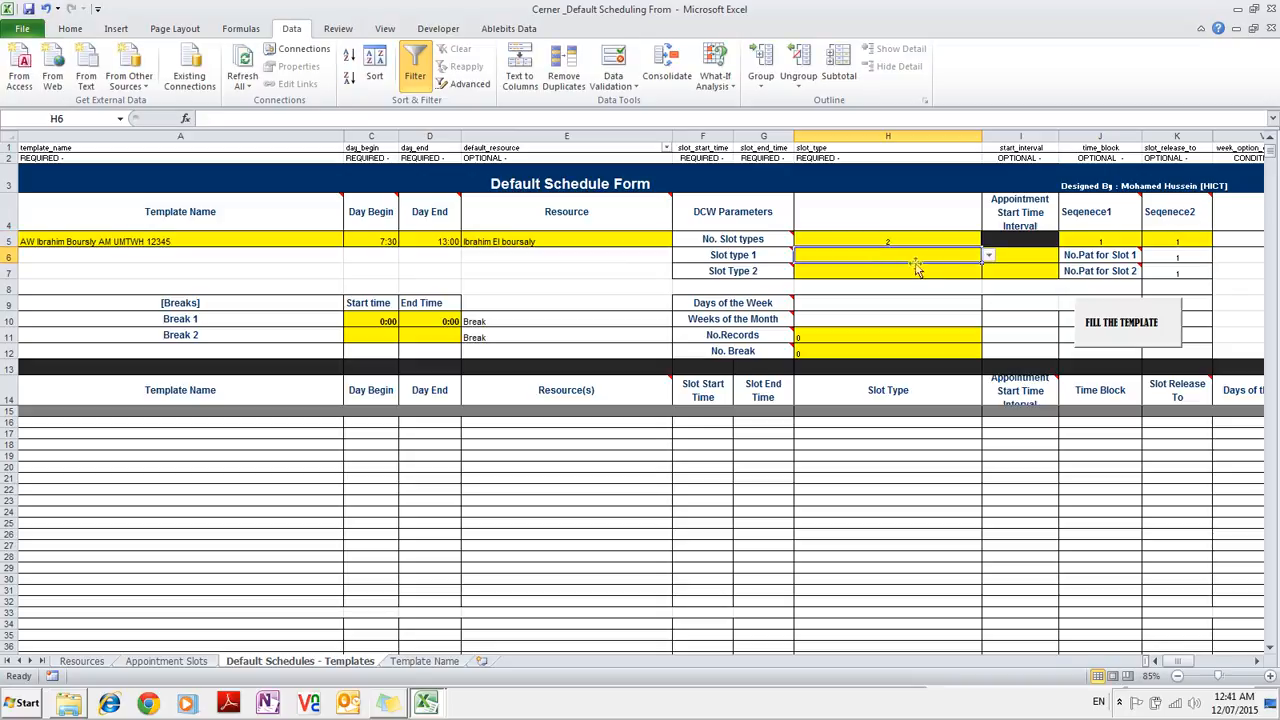
pyautogui.click(989, 256)
pyautogui.moveTo(987, 275); pyautogui.dragTo(990, 272)
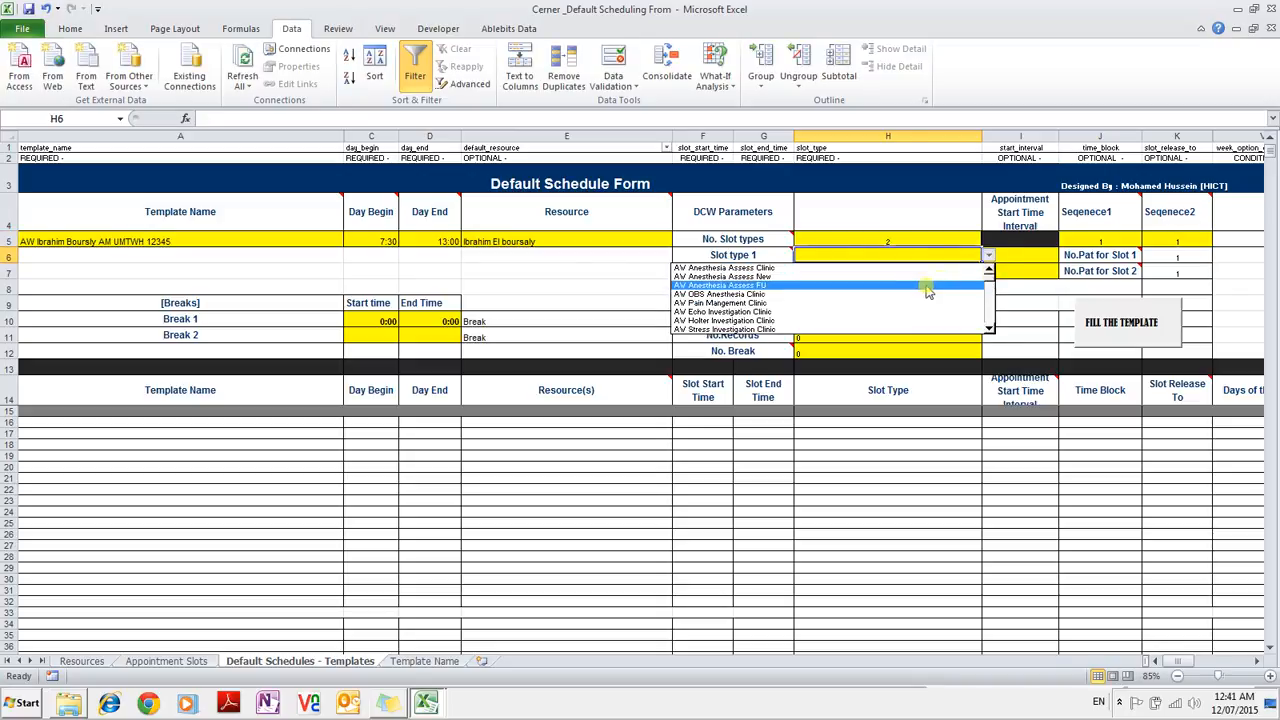
pyautogui.click(832, 276)
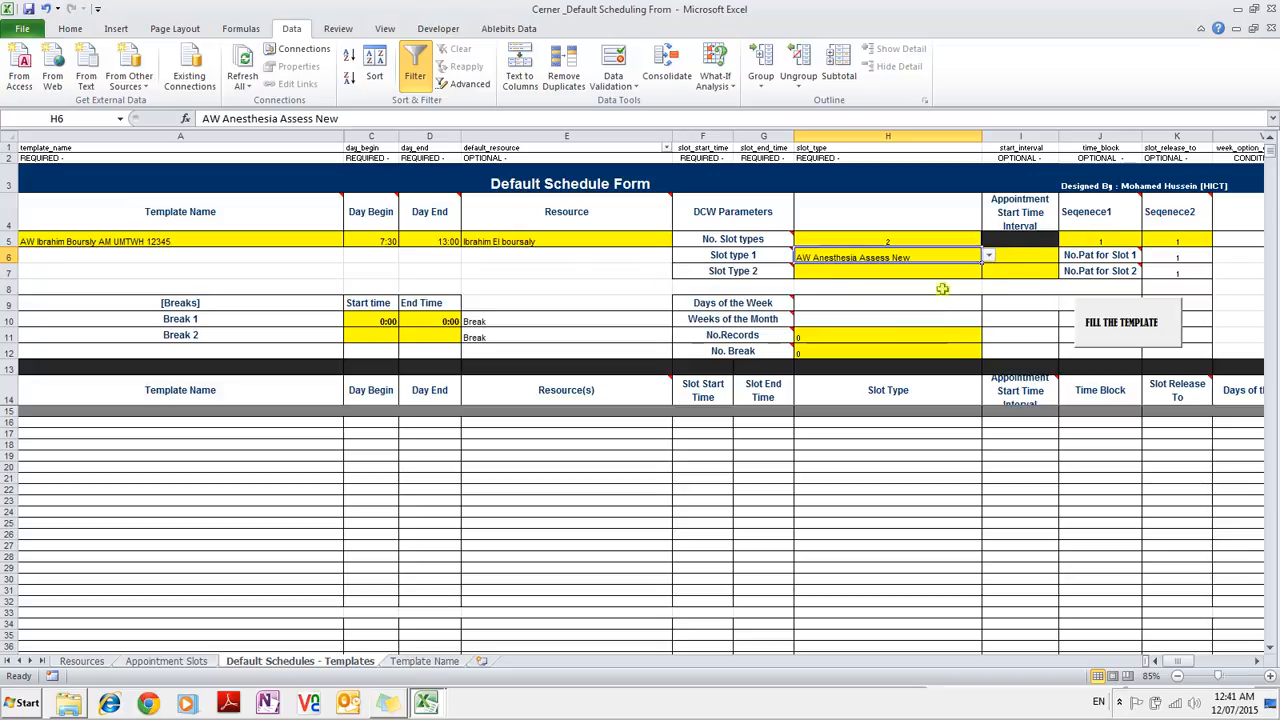
pyautogui.click(1020, 257)
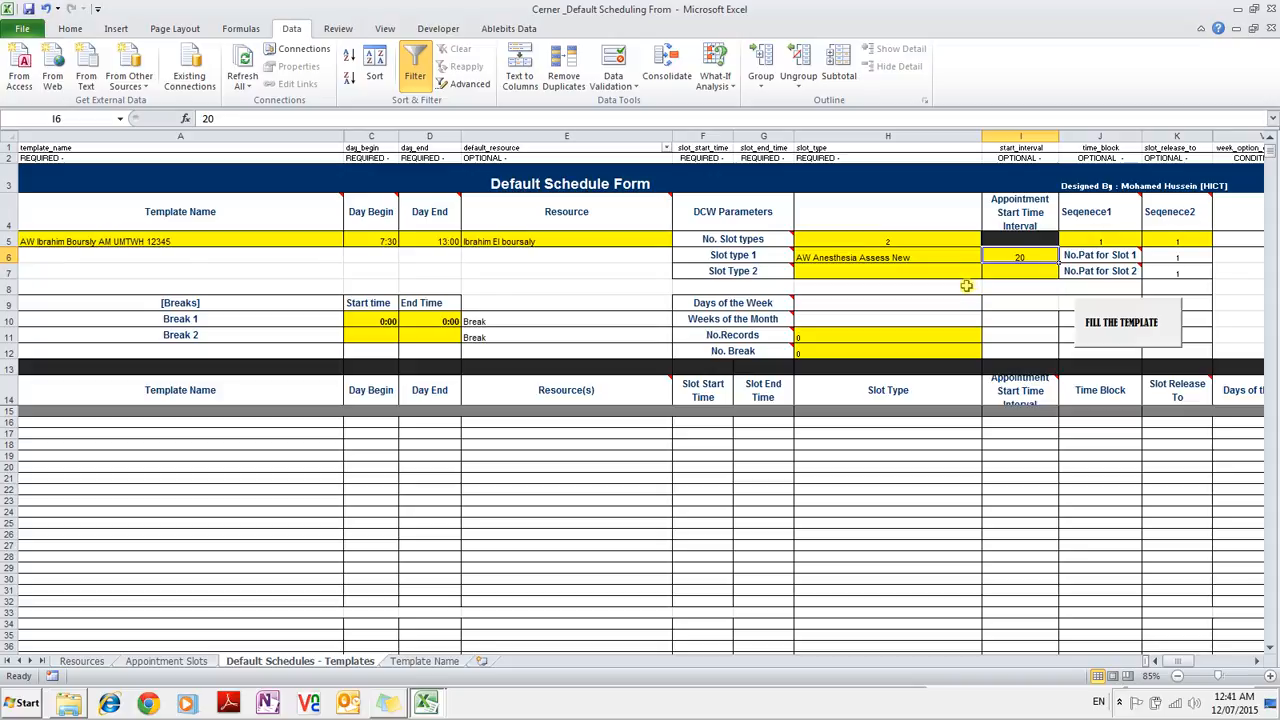
# Choose AW Anesthesia Assess FU for Slot Type 2 in H7.
pyautogui.click(916, 273)
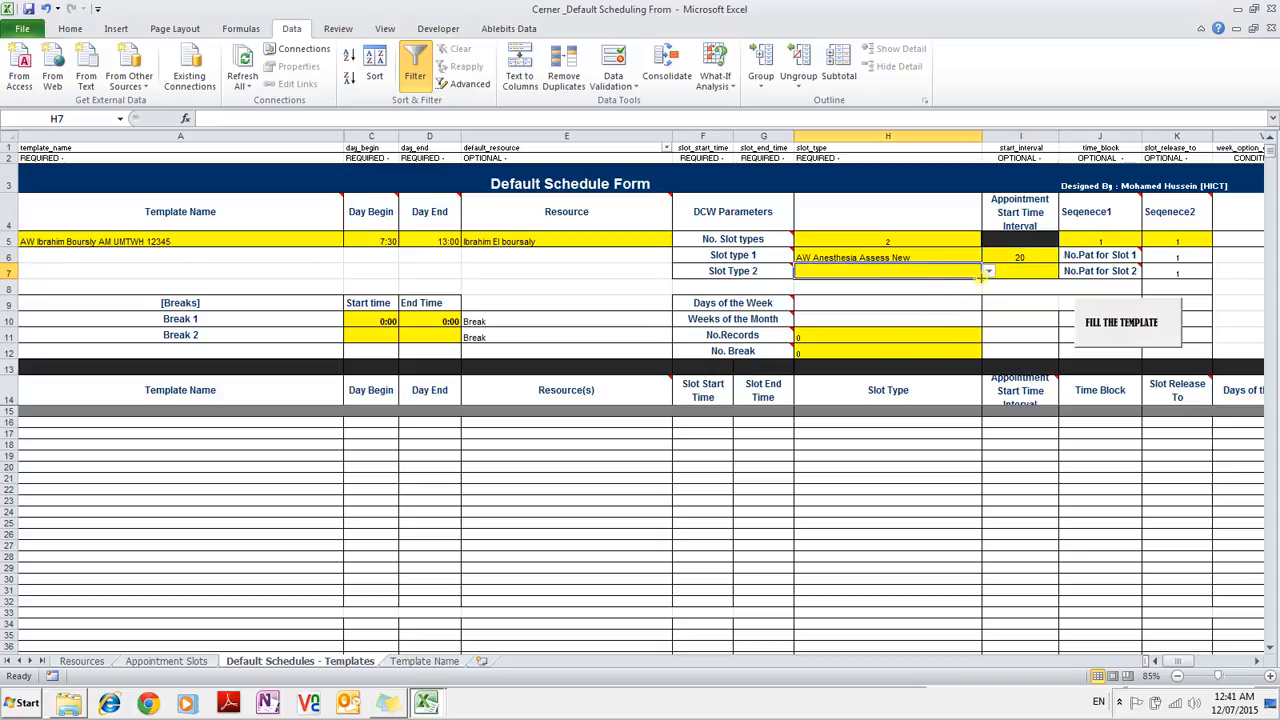
pyautogui.click(988, 272)
pyautogui.moveTo(989, 301); pyautogui.dragTo(989, 283)
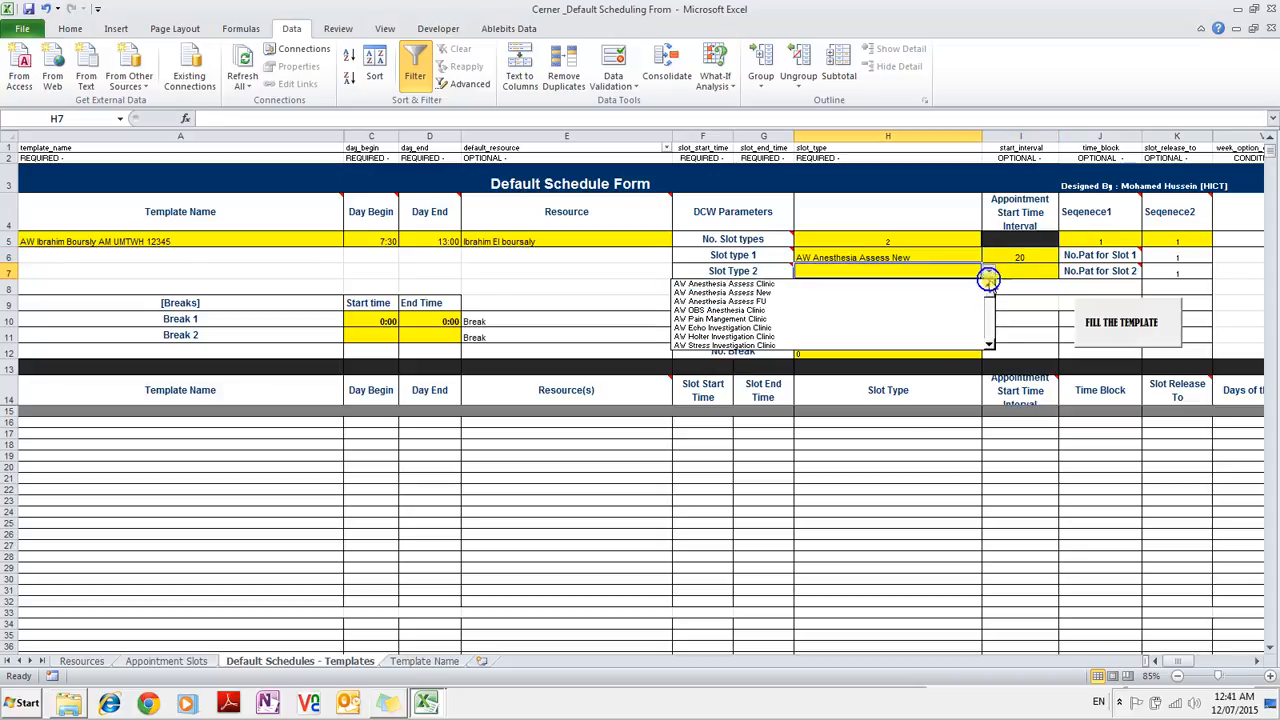
pyautogui.click(905, 301)
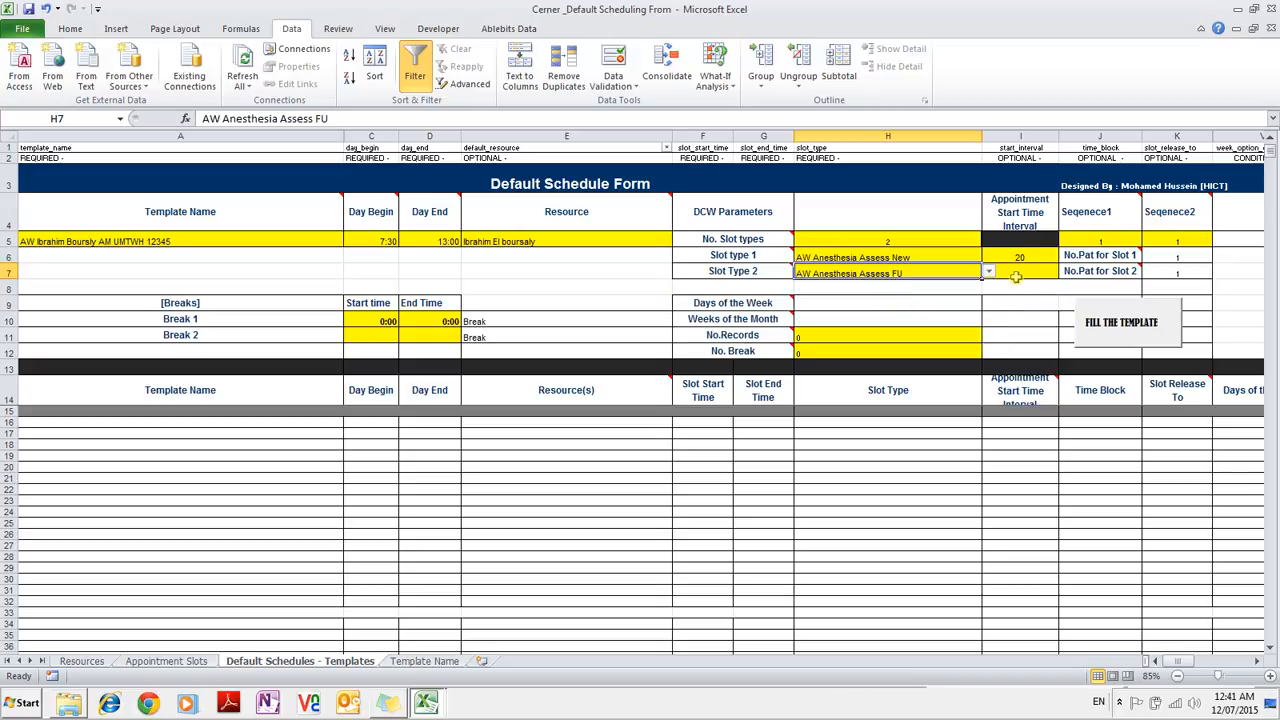
pyautogui.click(1020, 273)
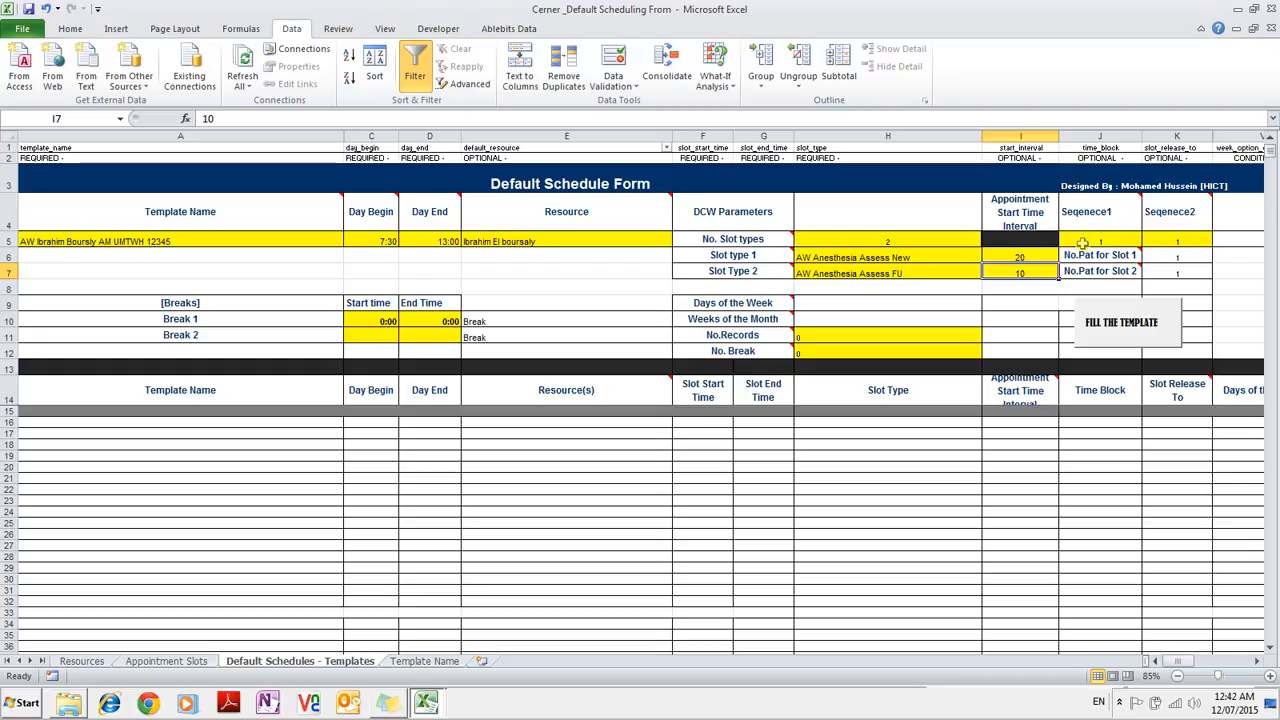
# Enter interval 10 in I7, sequences 10 and 9 in J5 and K5, and patients per slot 10 and 9.
pyautogui.write('10')
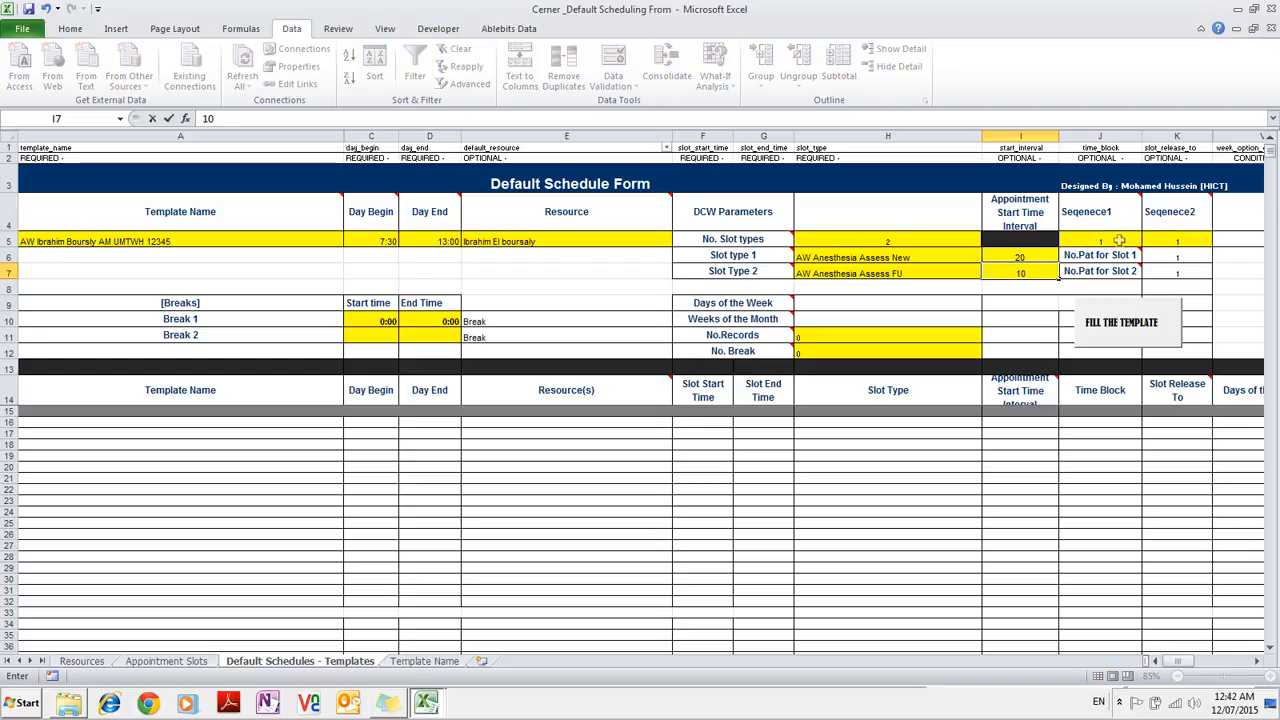
pyautogui.click(1119, 240)
pyautogui.write('10')
pyautogui.click(1189, 241)
pyautogui.write('9')
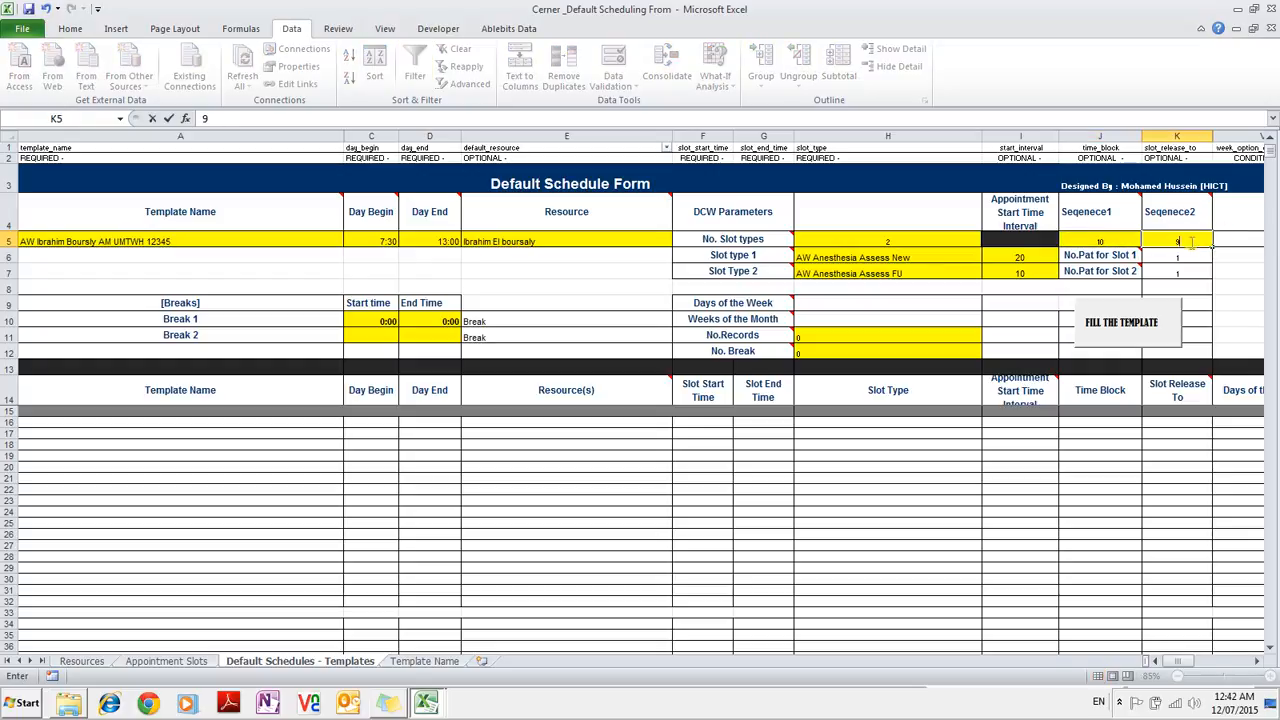
pyautogui.press('Return')
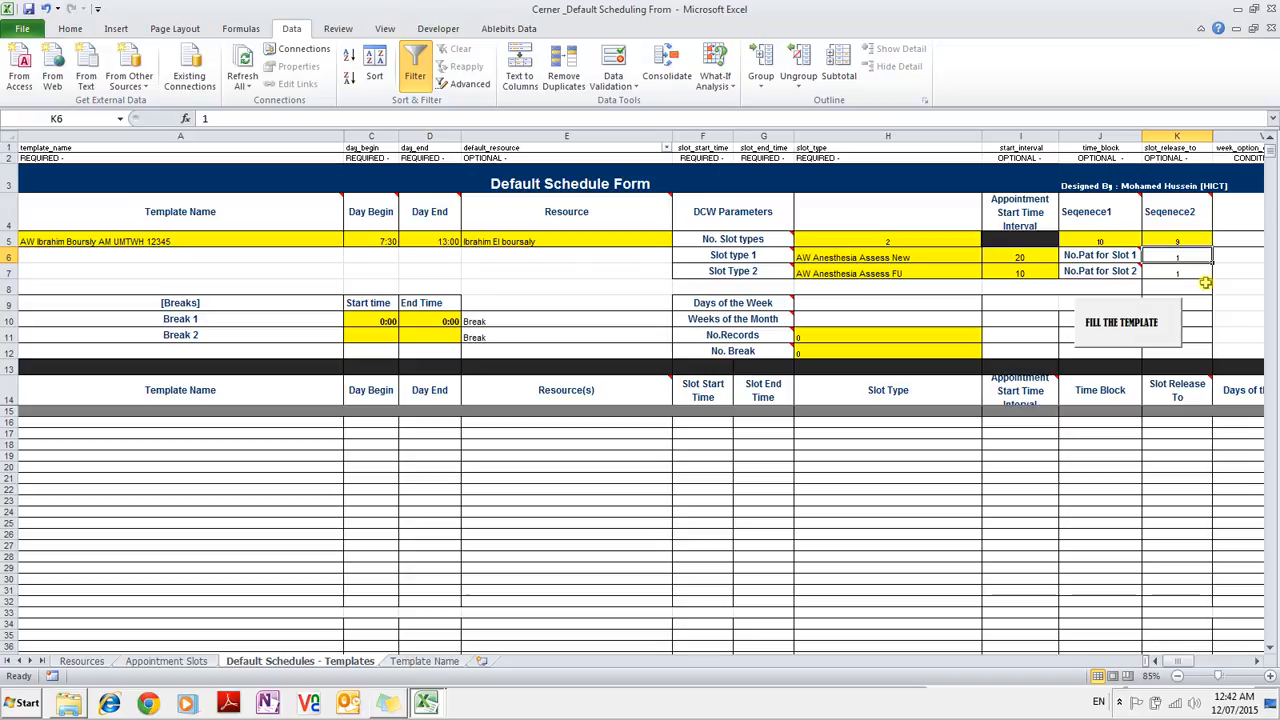
pyautogui.moveTo(1095, 258)
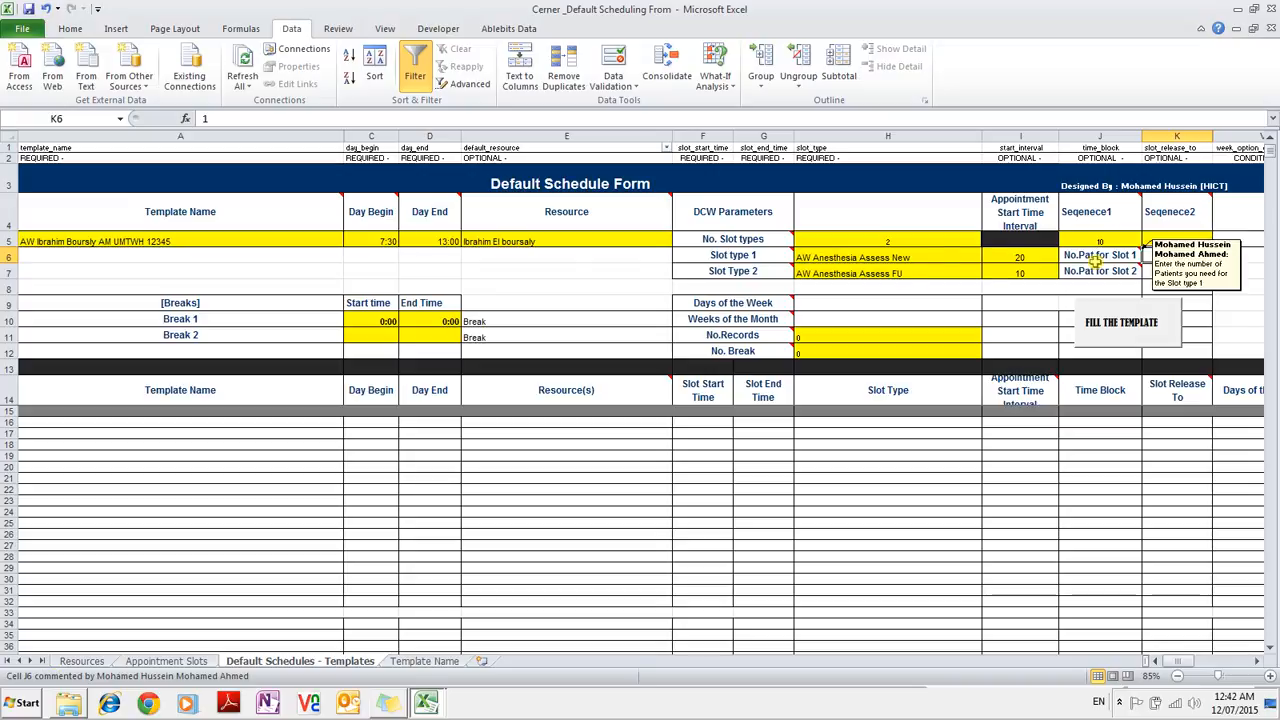
pyautogui.write('10')
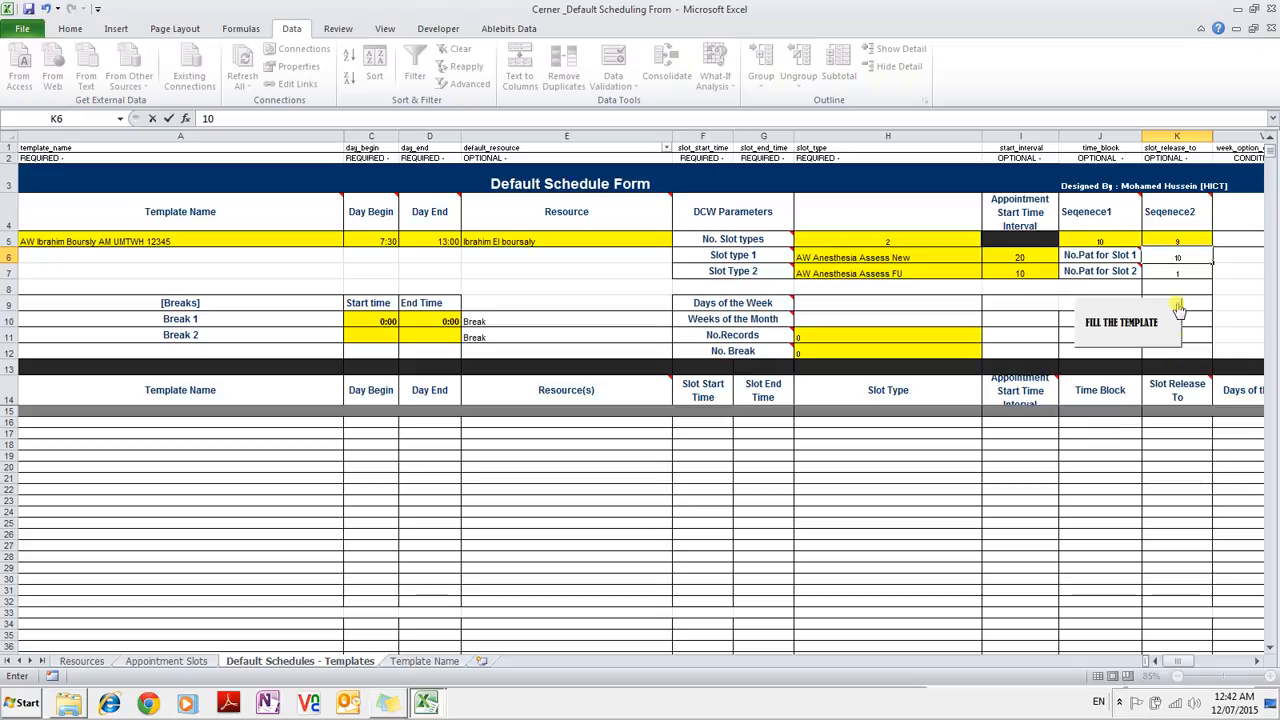
pyautogui.press('Return')
pyautogui.write('9')
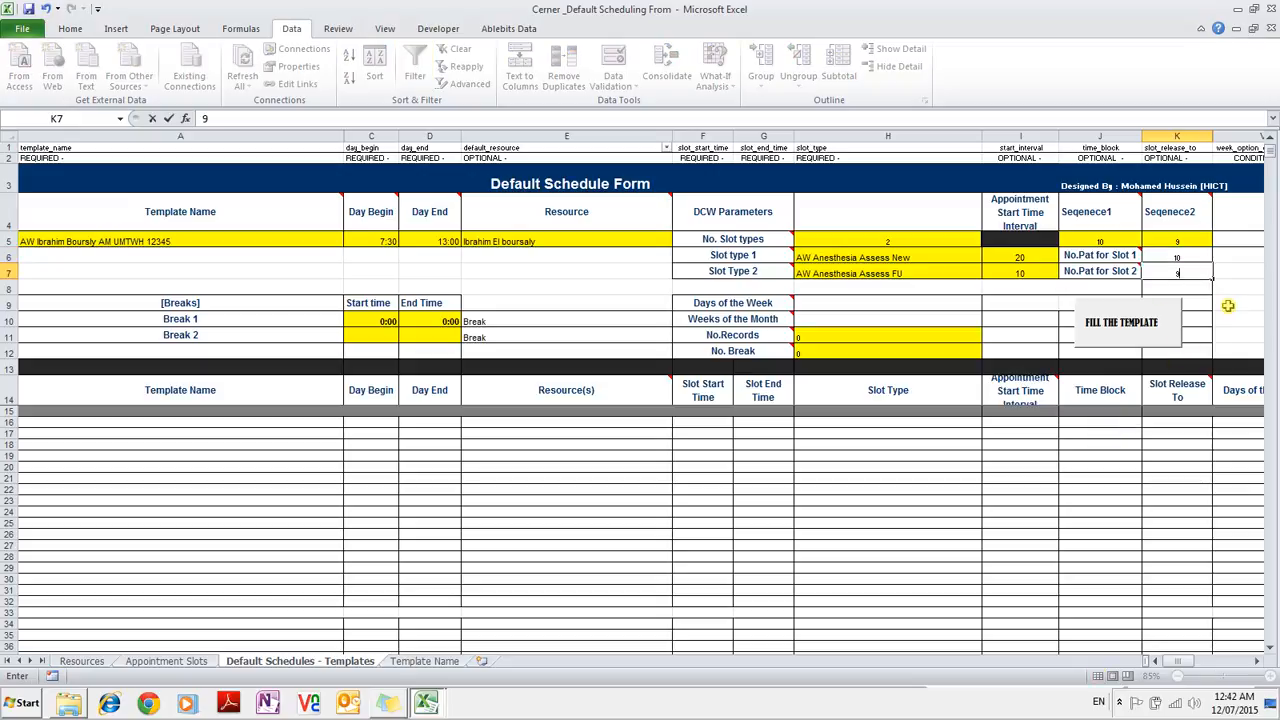
pyautogui.click(891, 308)
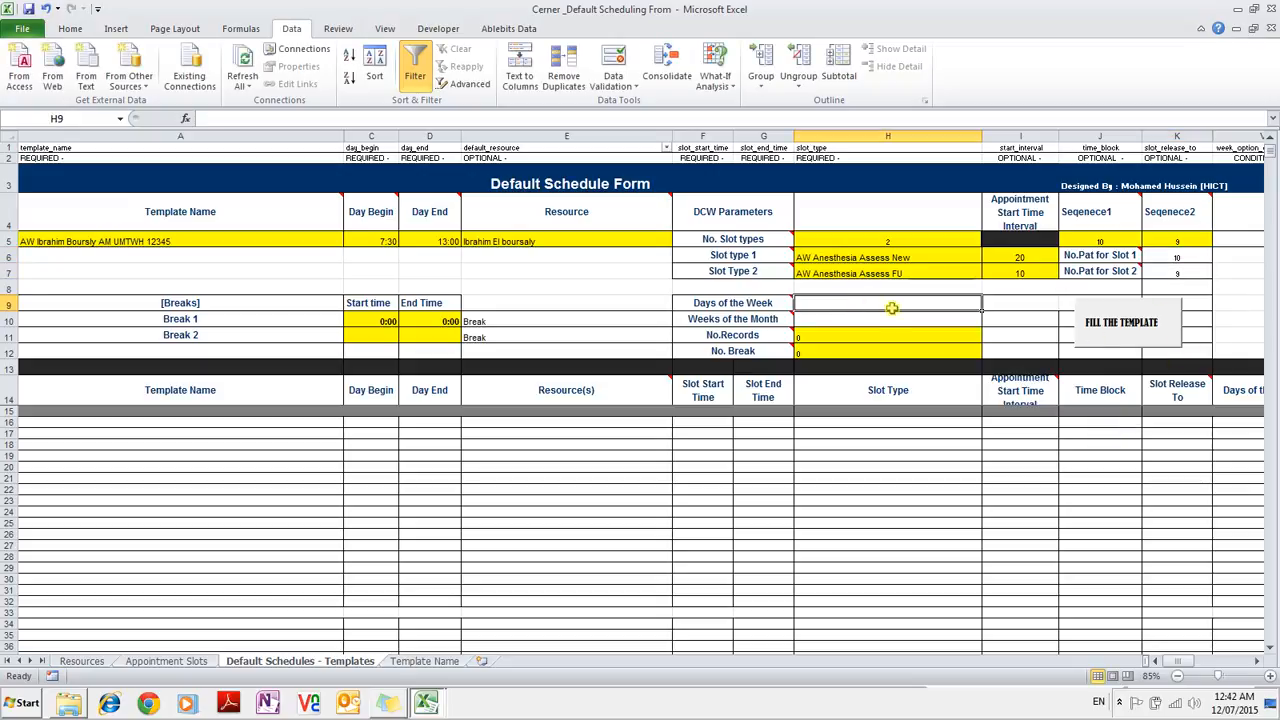
# Set the schedule days to UMTWH, weeks of the month to 12345, and one break.
pyautogui.write('U')
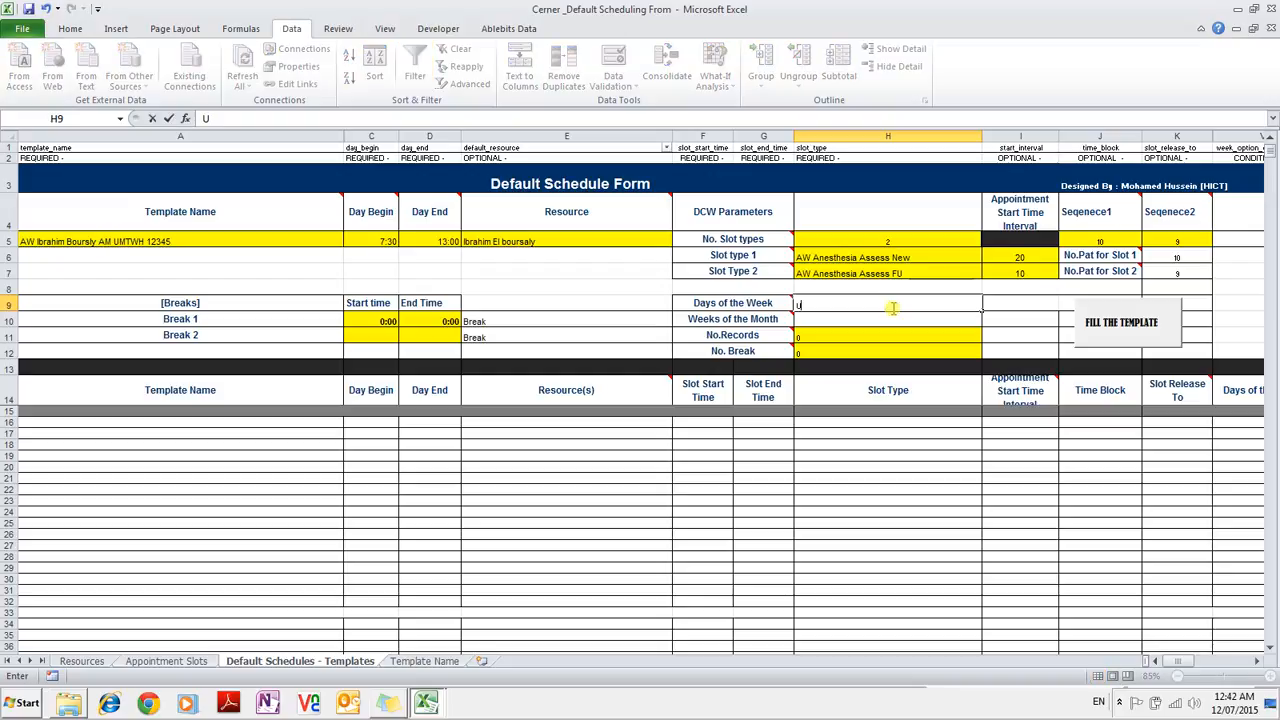
pyautogui.write('MTWH')
pyautogui.click(851, 319)
pyautogui.write('1')
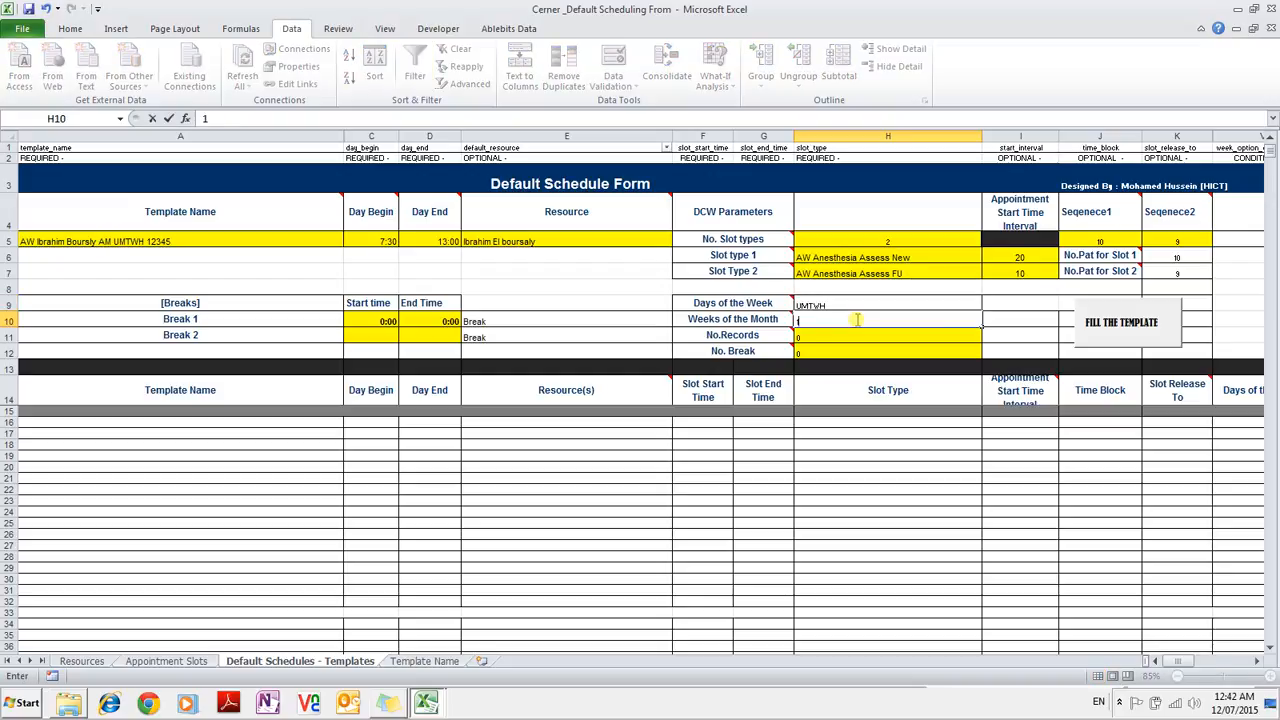
pyautogui.write('2345')
pyautogui.click(843, 354)
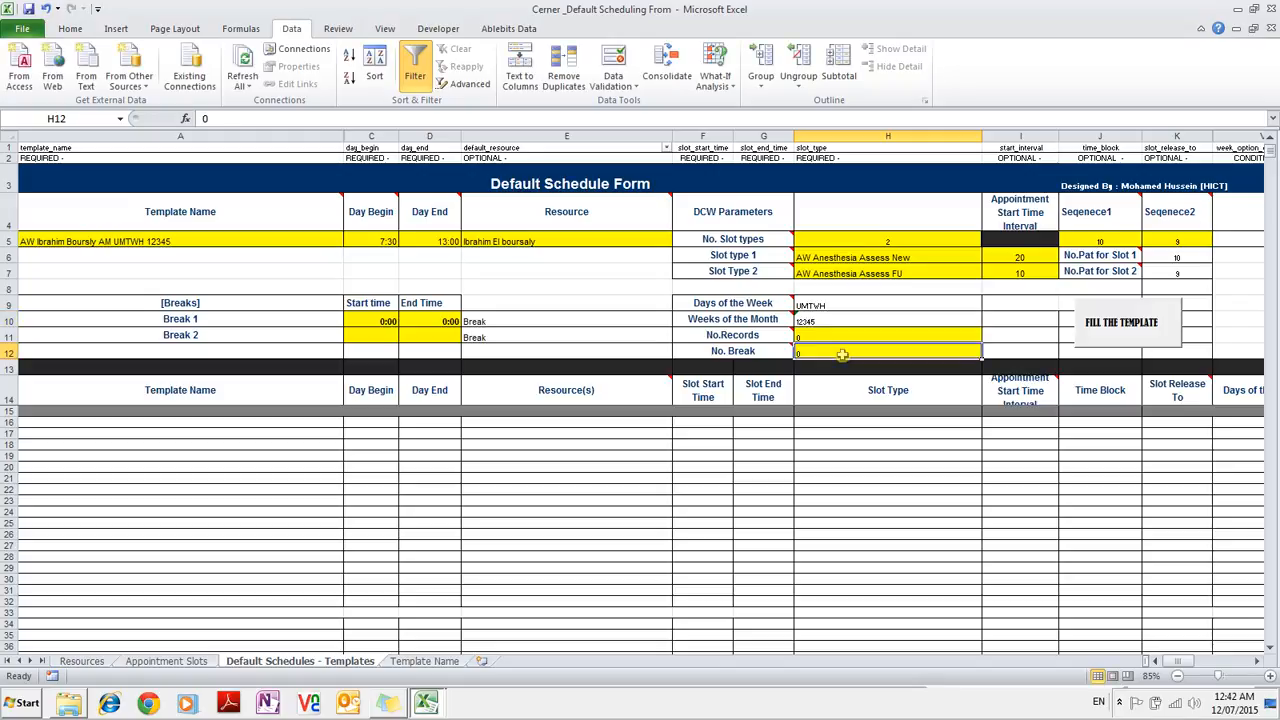
pyautogui.write('1')
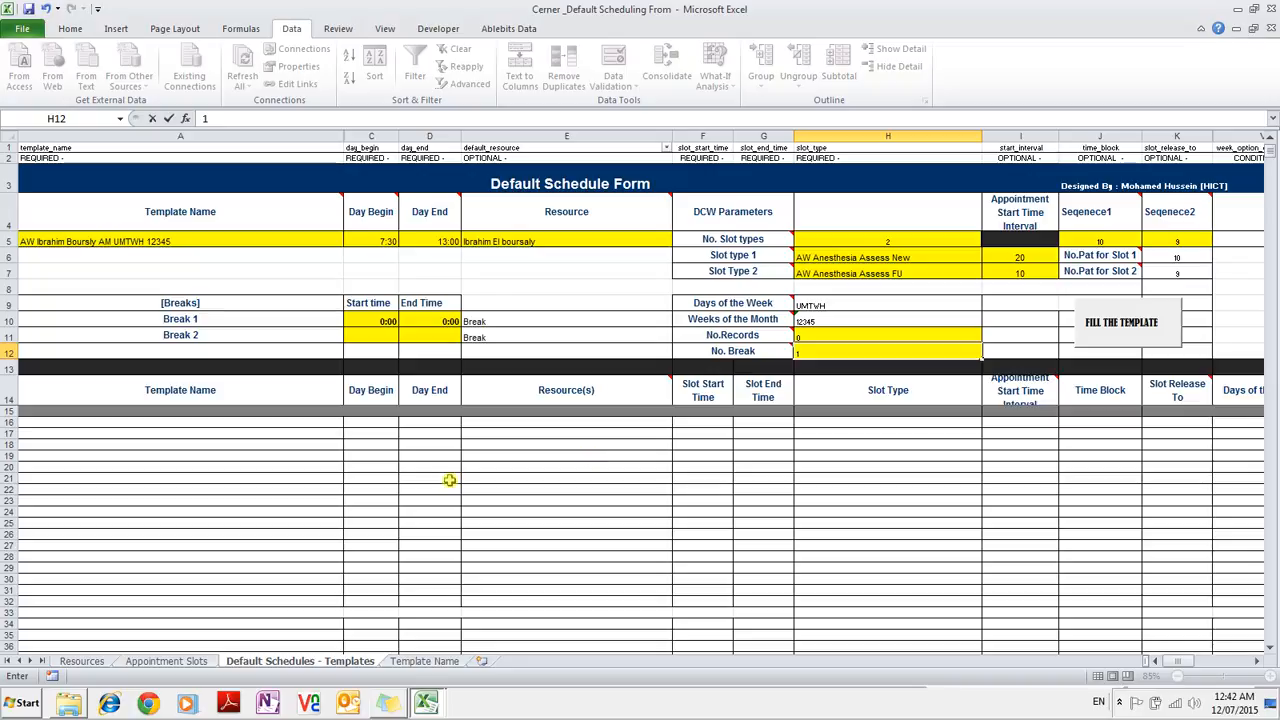
# Make Break 1 run from 10:50 to 11:30.
pyautogui.click(386, 321)
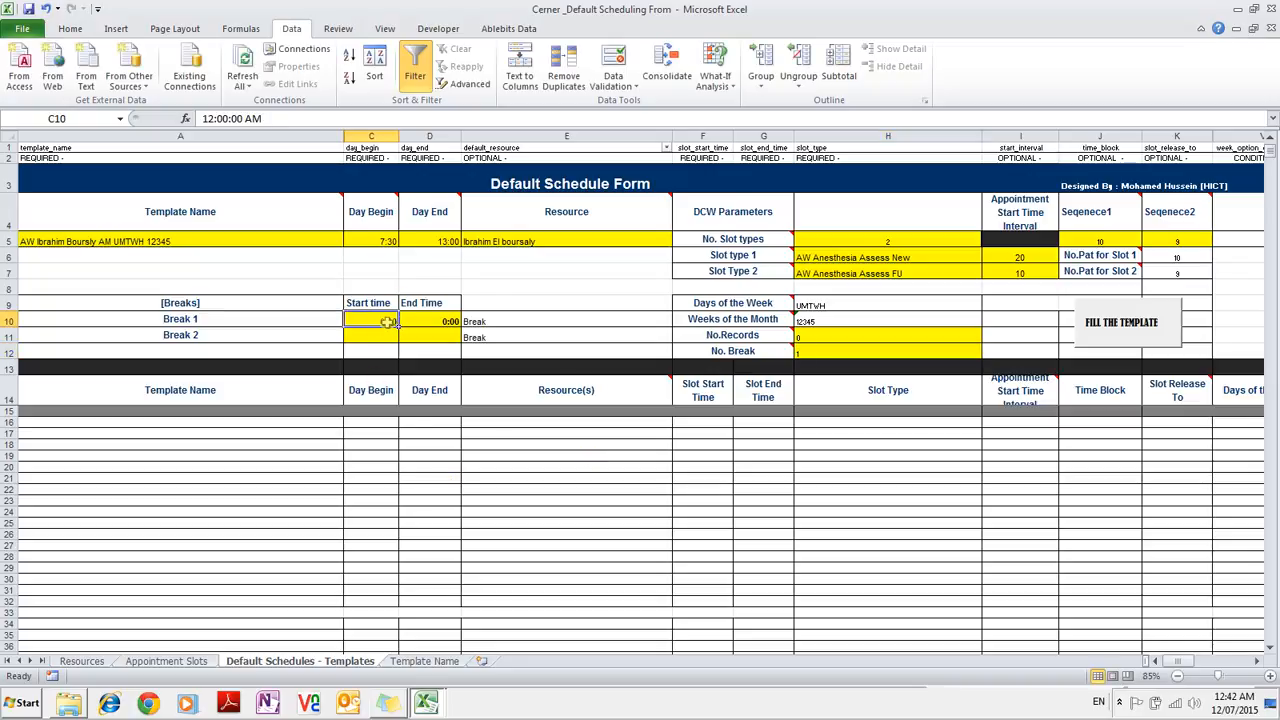
pyautogui.write('10')
pyautogui.write(':00')
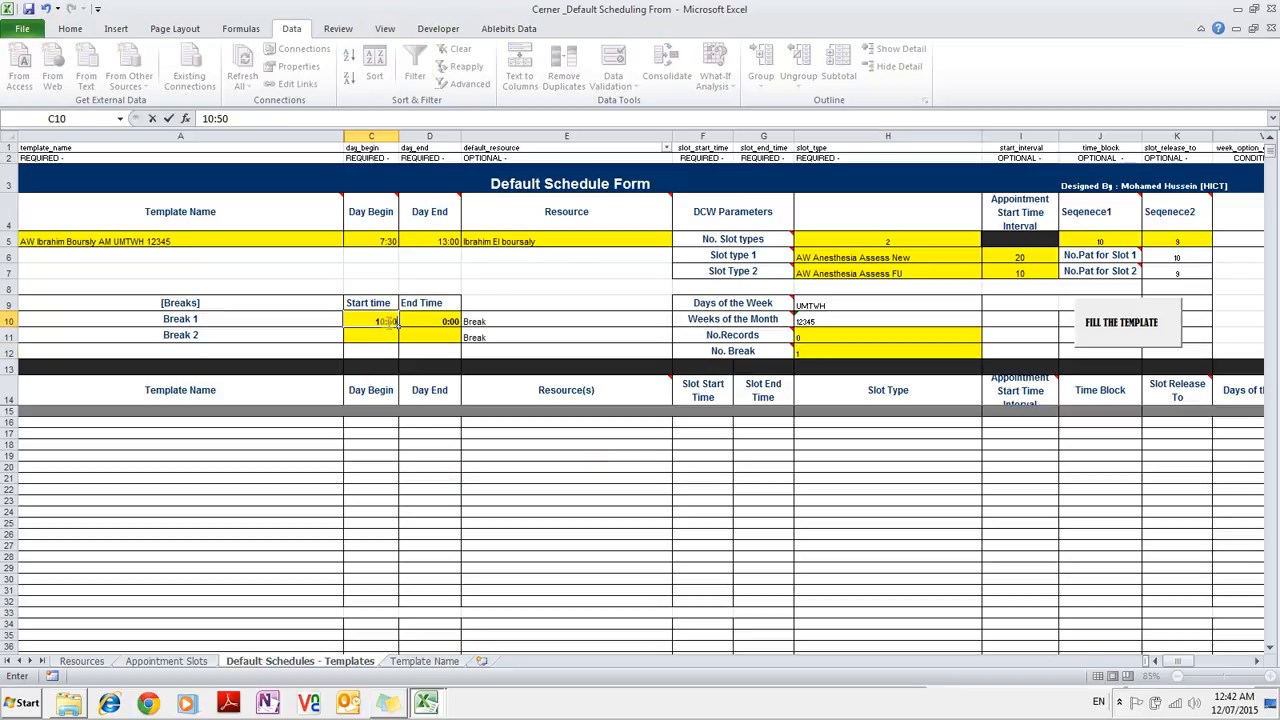
pyautogui.press('Tab')
pyautogui.write('11:30')
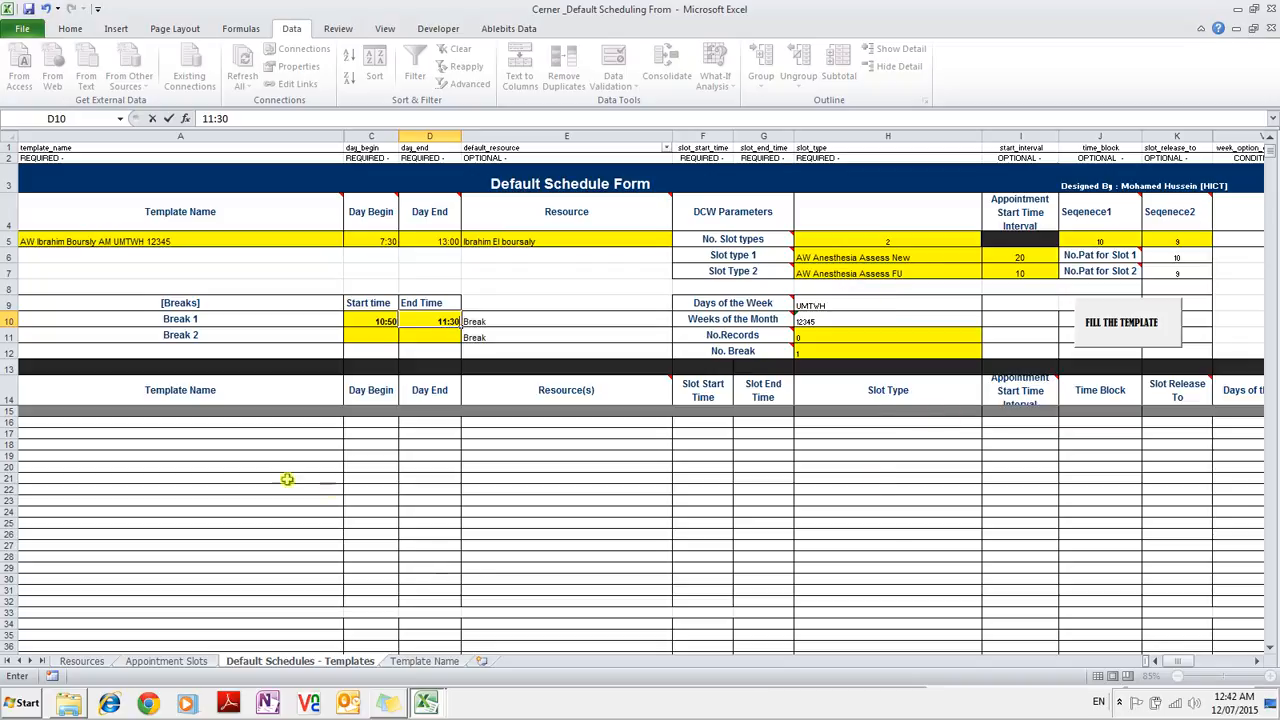
pyautogui.click(194, 424)
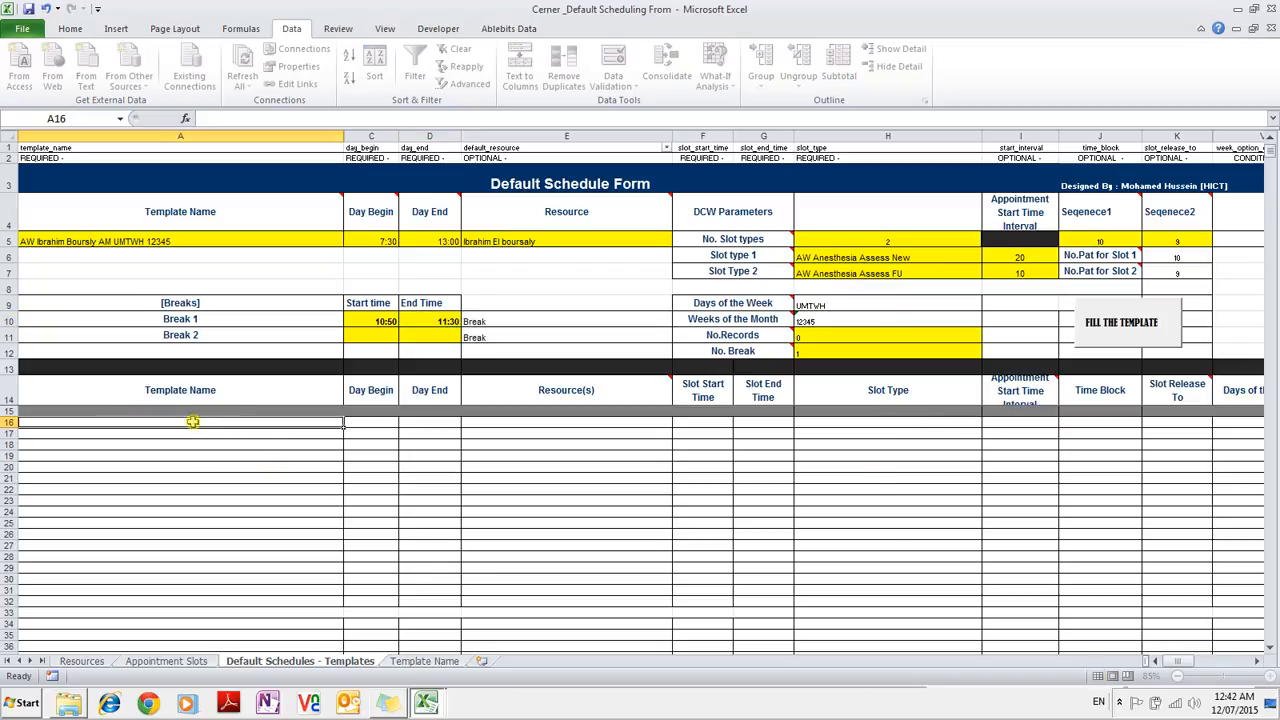
# Generate the 36 template rows (New from 730, 1050–1130 Break, FU slots) and check the generated columns.
pyautogui.click(1116, 332)
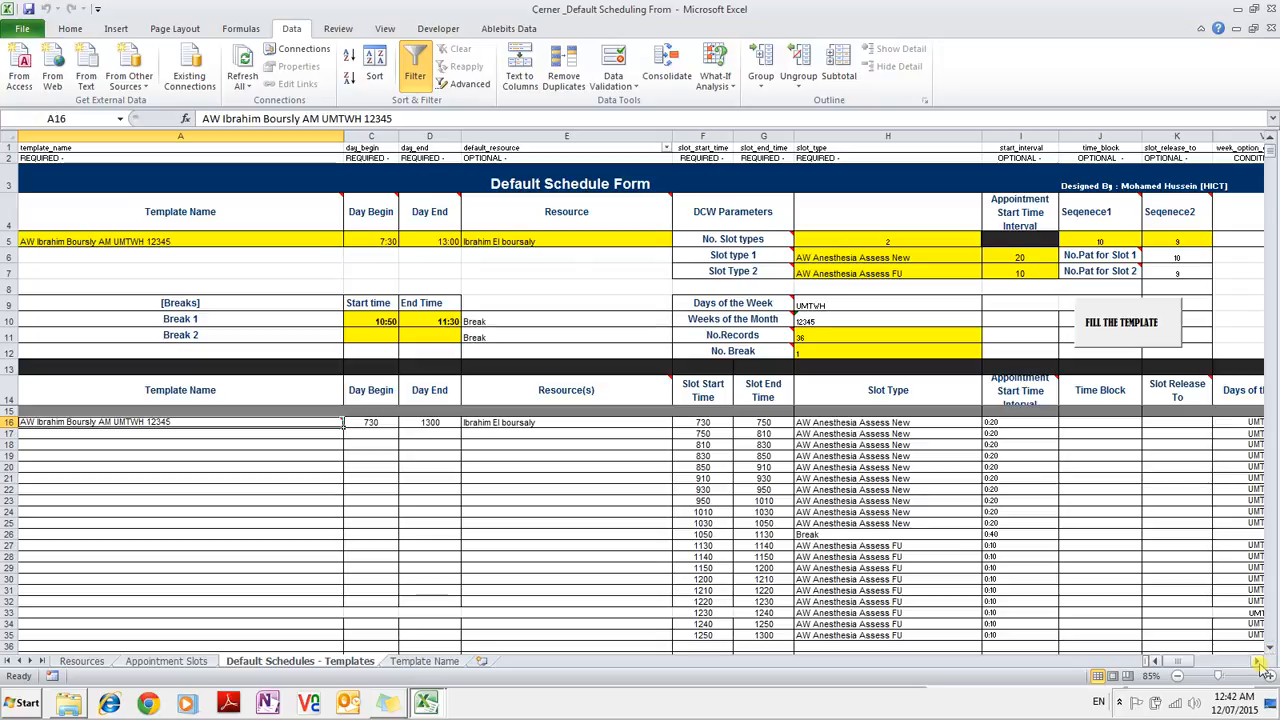
pyautogui.click(1258, 661)
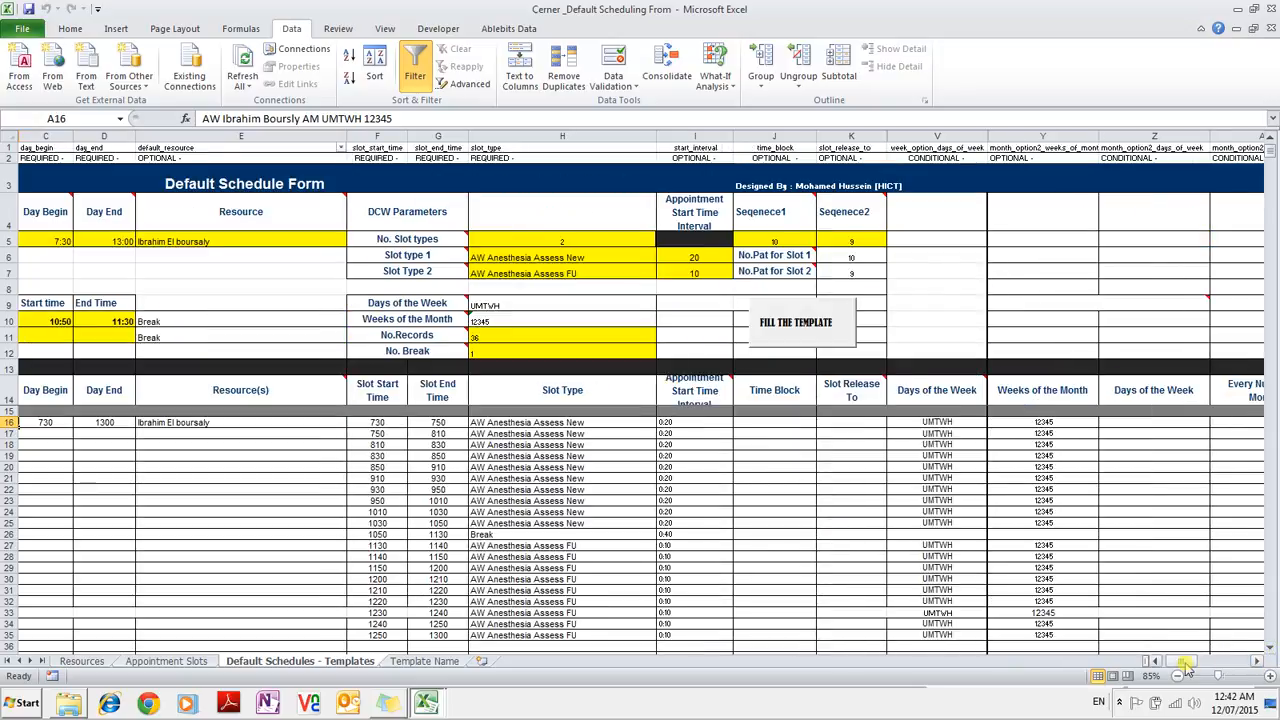
pyautogui.click(1153, 661)
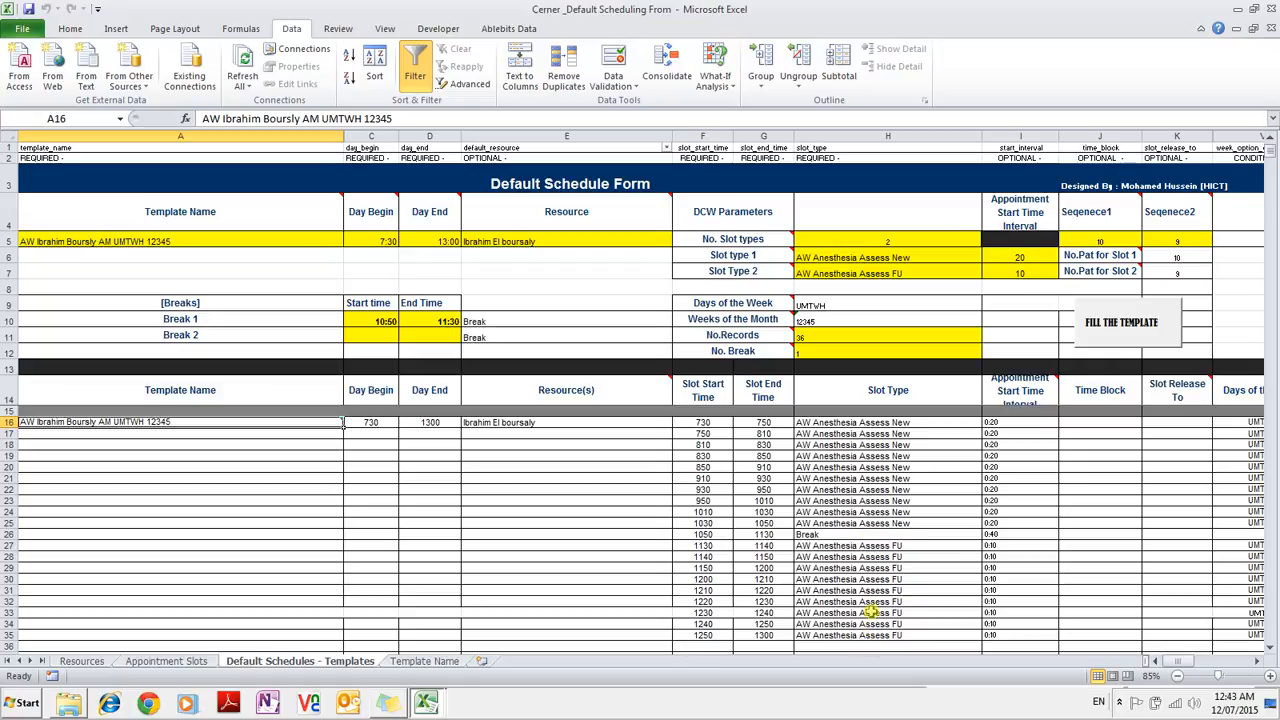
pyautogui.moveTo(855, 422); pyautogui.dragTo(872, 524)
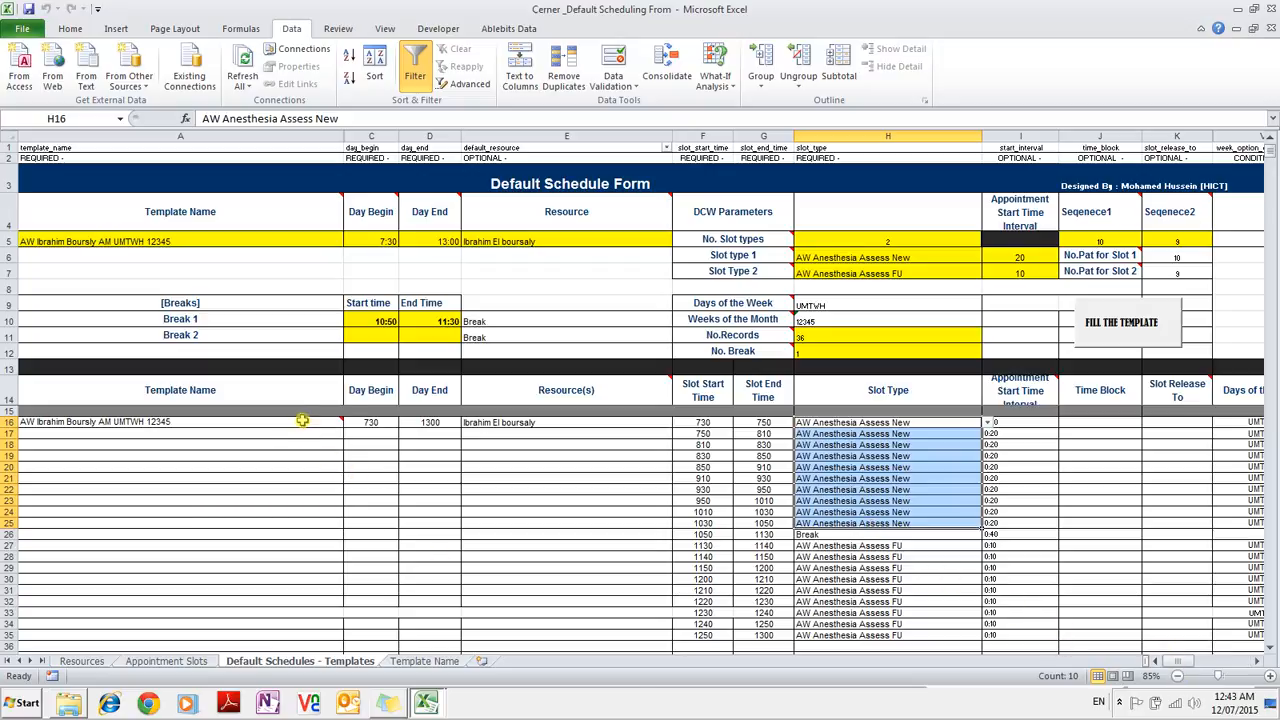
pyautogui.moveTo(302, 420)
pyautogui.moveTo(693, 535); pyautogui.dragTo(963, 533)
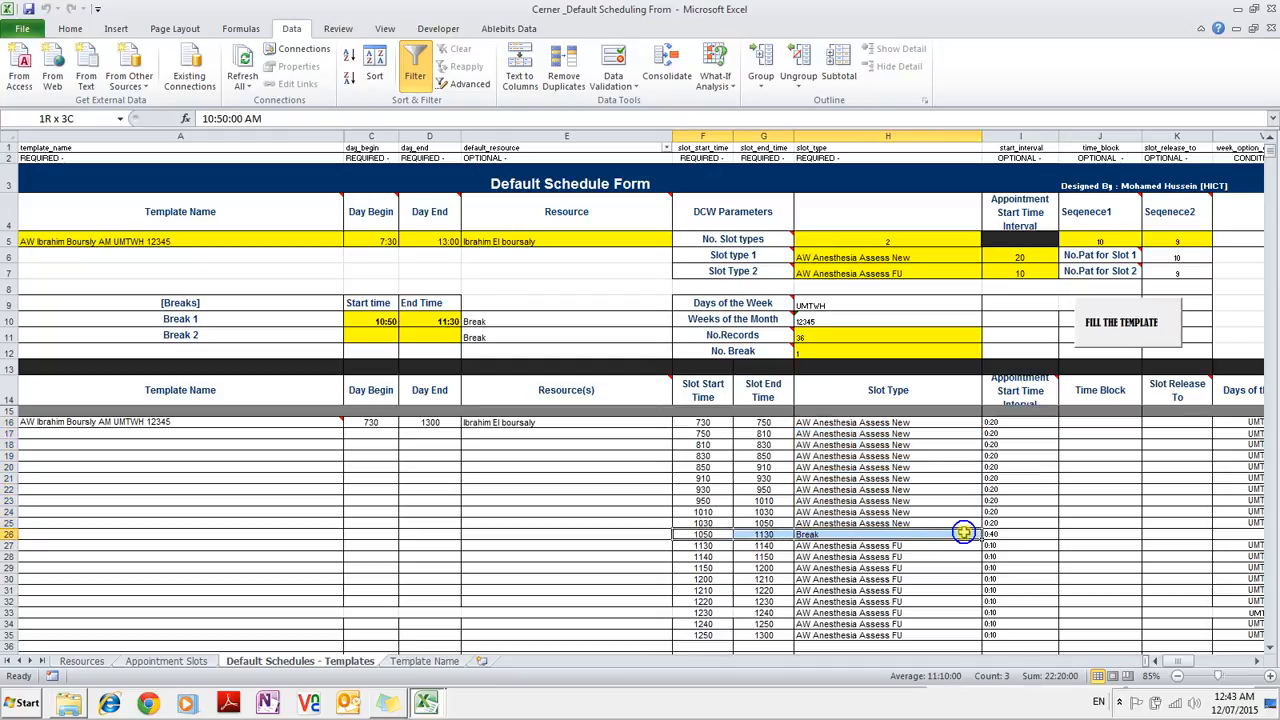
pyautogui.moveTo(963, 533); pyautogui.dragTo(1020, 536)
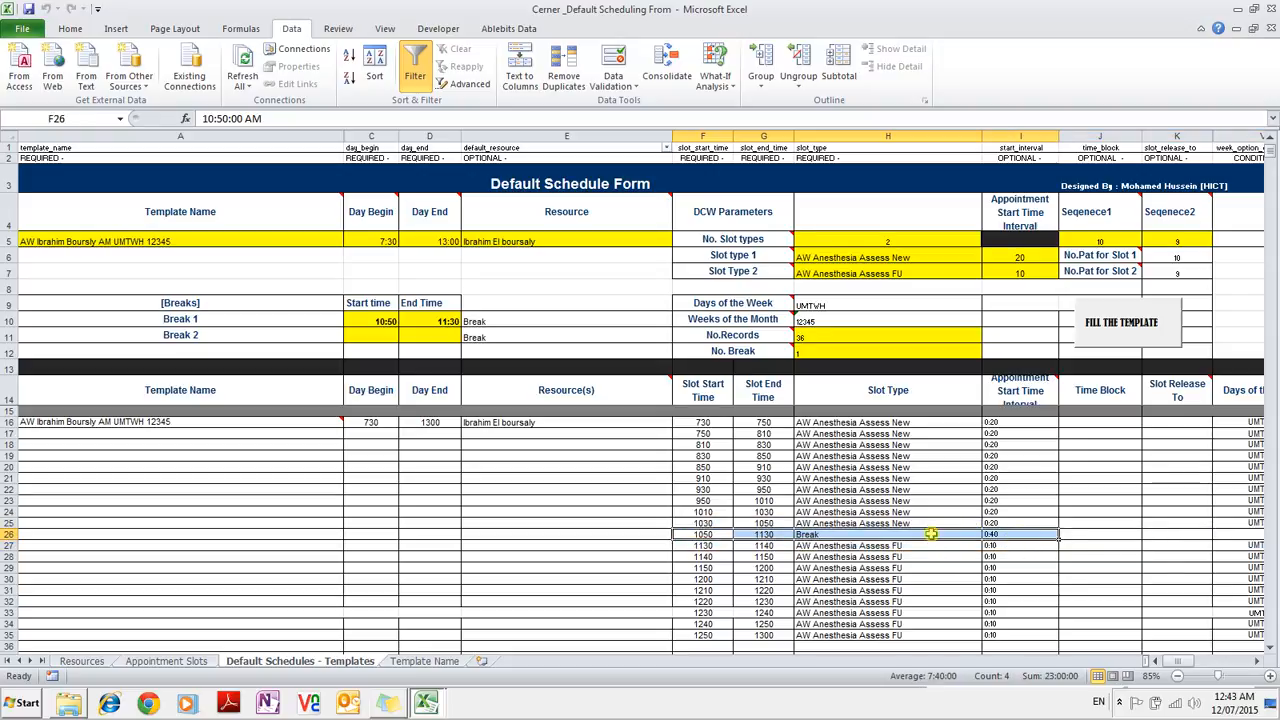
pyautogui.scroll(-2, 843, 538)
pyautogui.scroll(2, 843, 538)
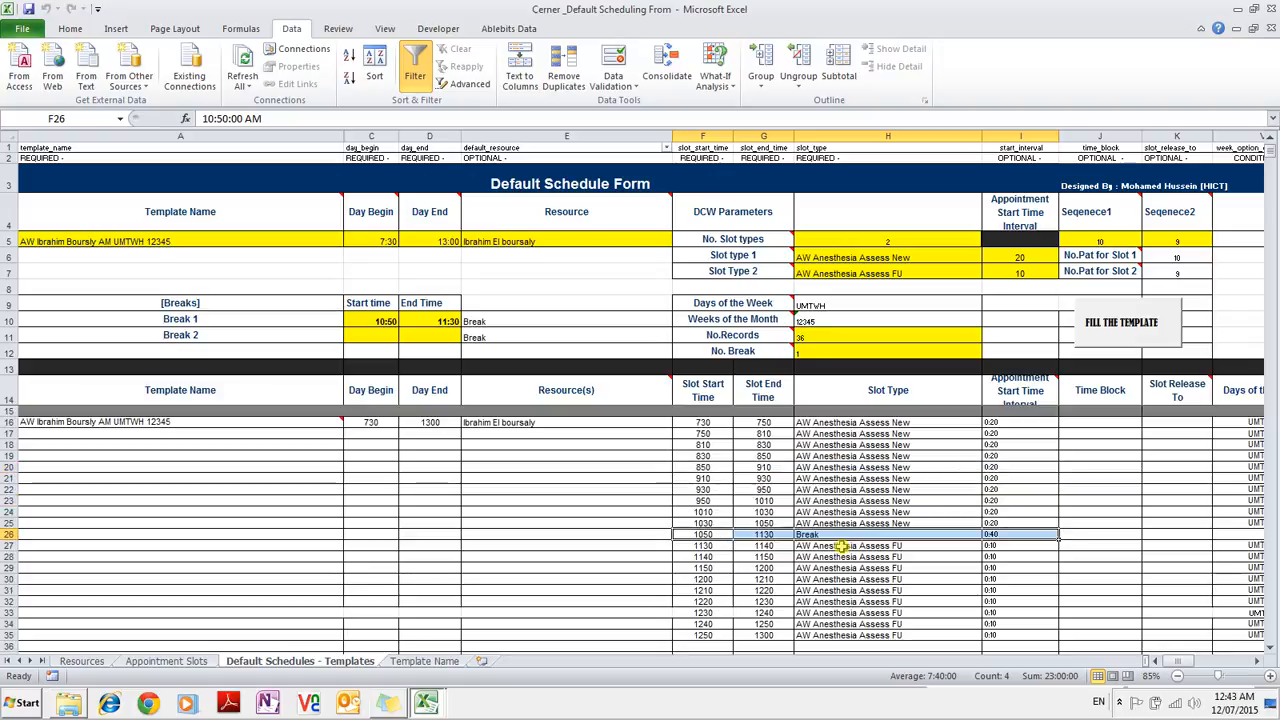